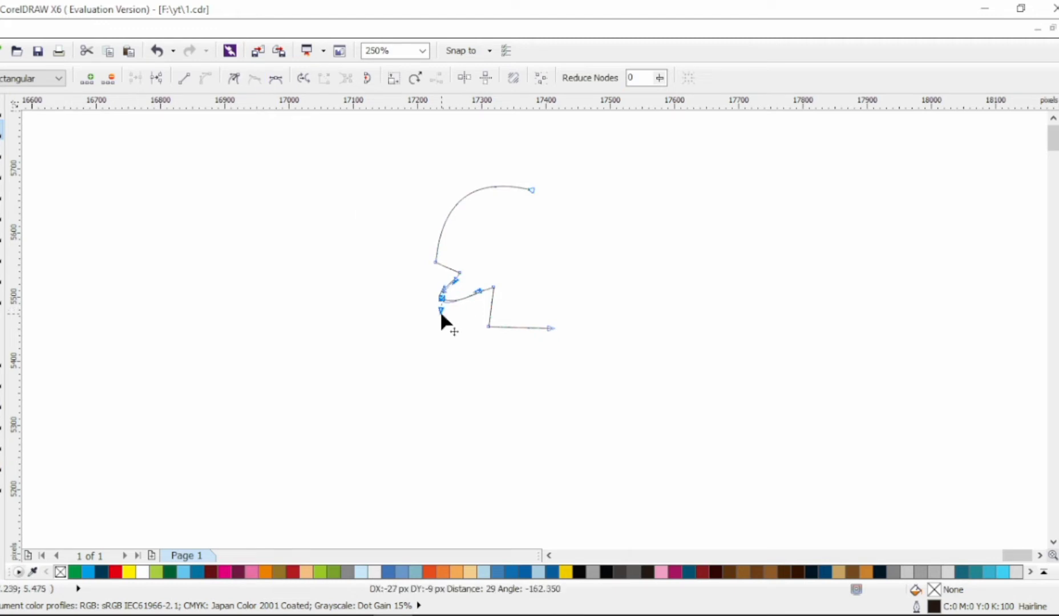
- Smooth the cheek node beside the jaw notch and raise the top end node of the half-skull outline
left_click(494, 287)
left_click(509, 312)
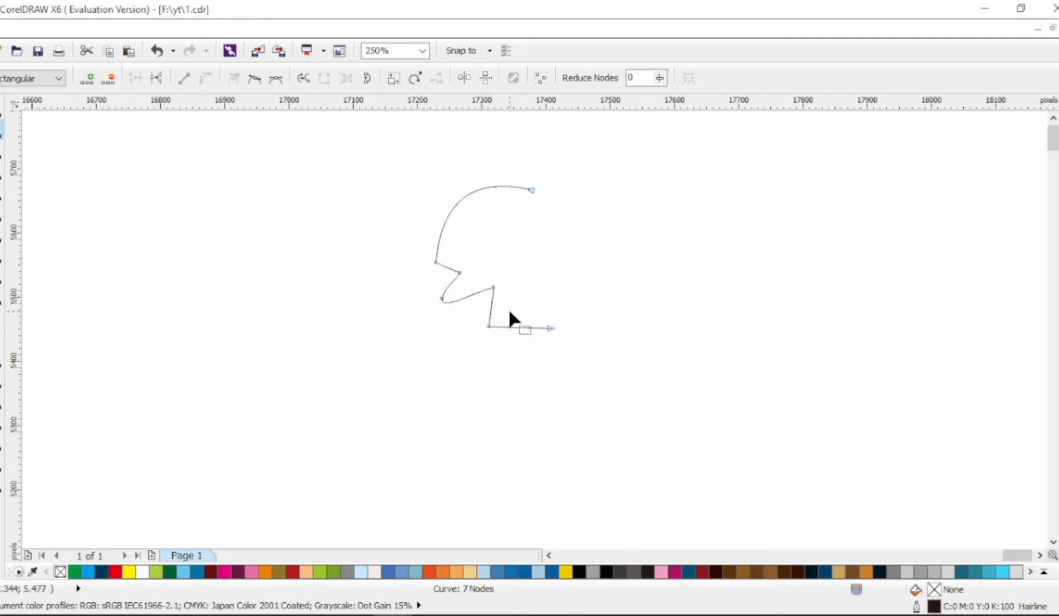
left_click_drag(534, 188, 537, 175)
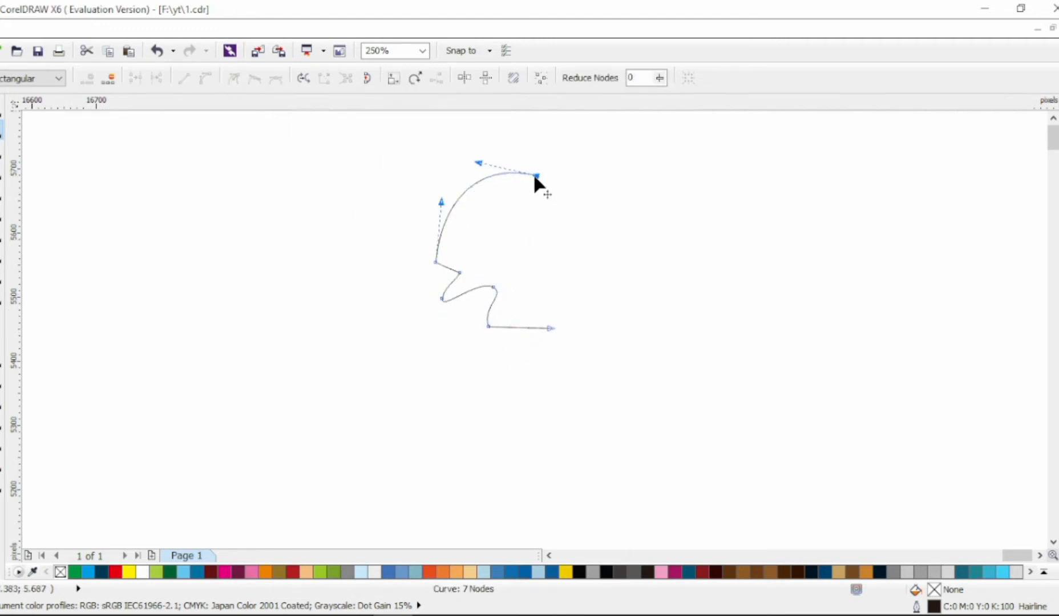
- Draw a straight-sided half-jaw outline with a pointed fang below the half-skull
left_click(3, 191)
left_click(551, 340)
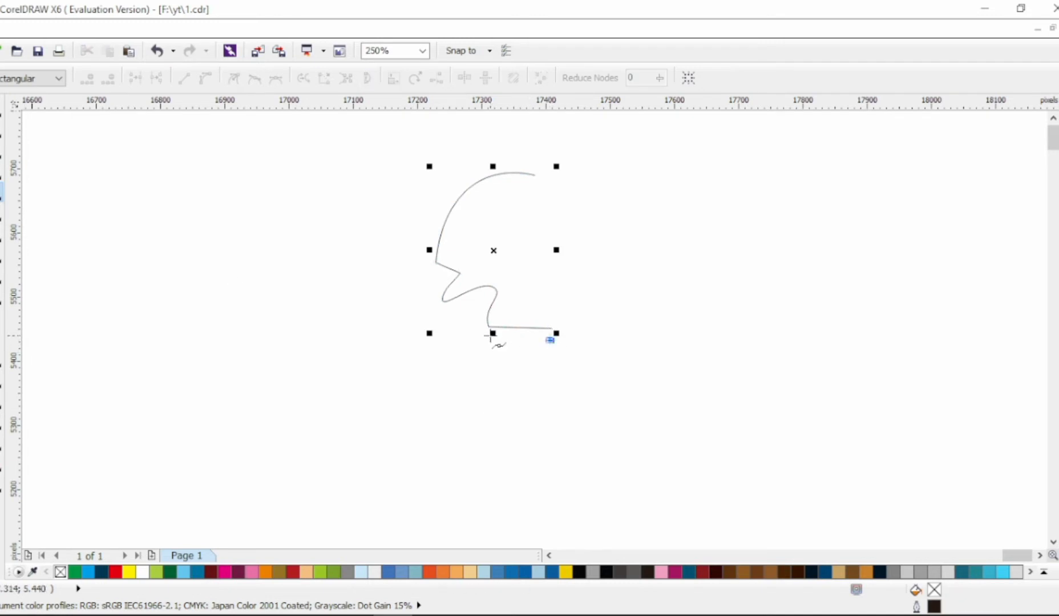
left_click(491, 338)
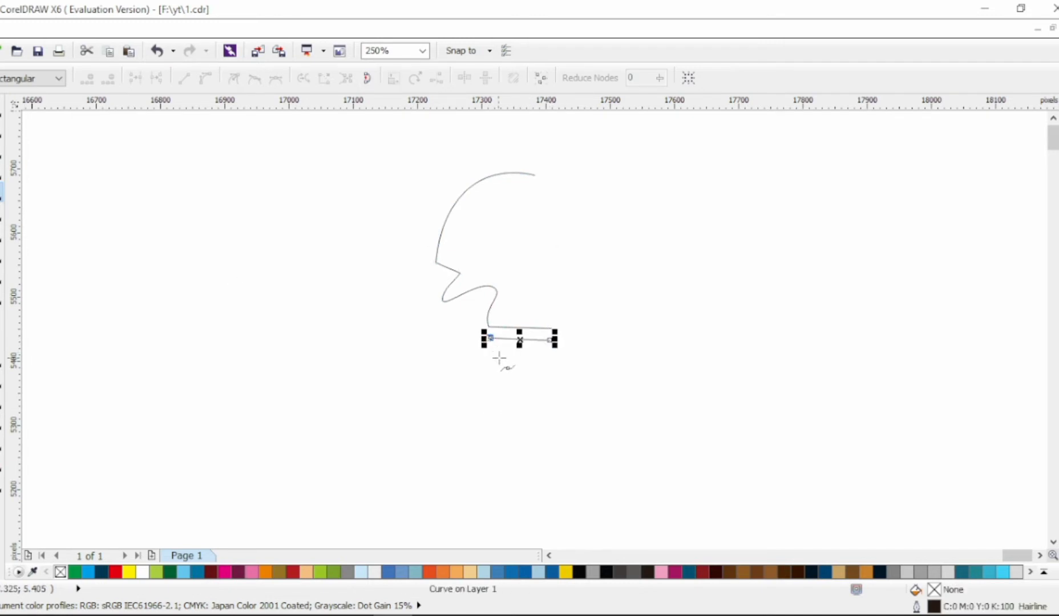
left_click(552, 383)
- Convert the half-jaw's segments to curves and bend the fang, side and chin edges into arcs
key("F10")
key("ctrl+a")
left_click(141, 78)
key("ctrl+z")
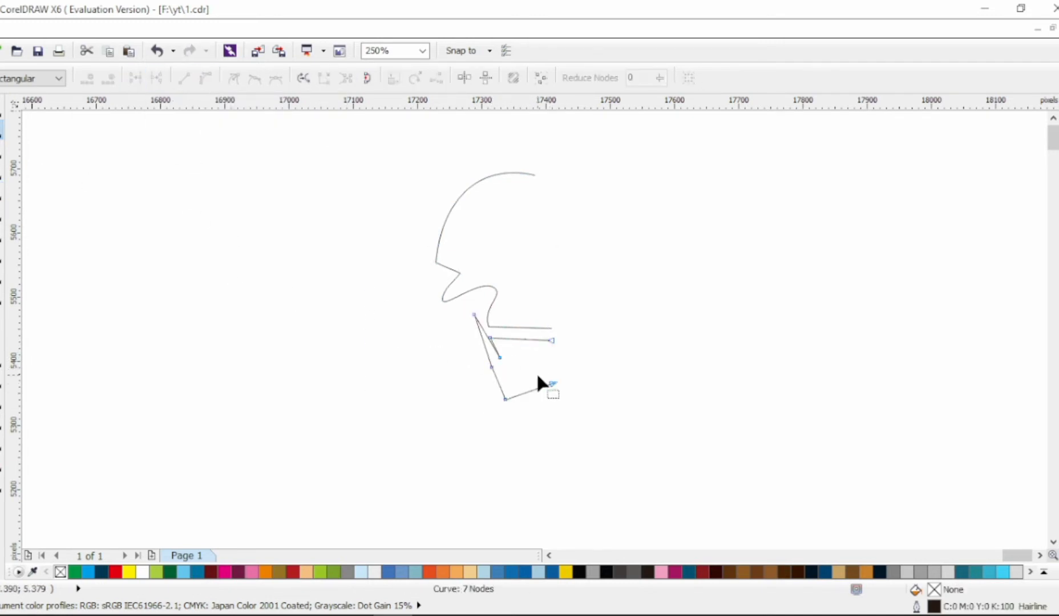
scroll(485, 346, "up", 2)
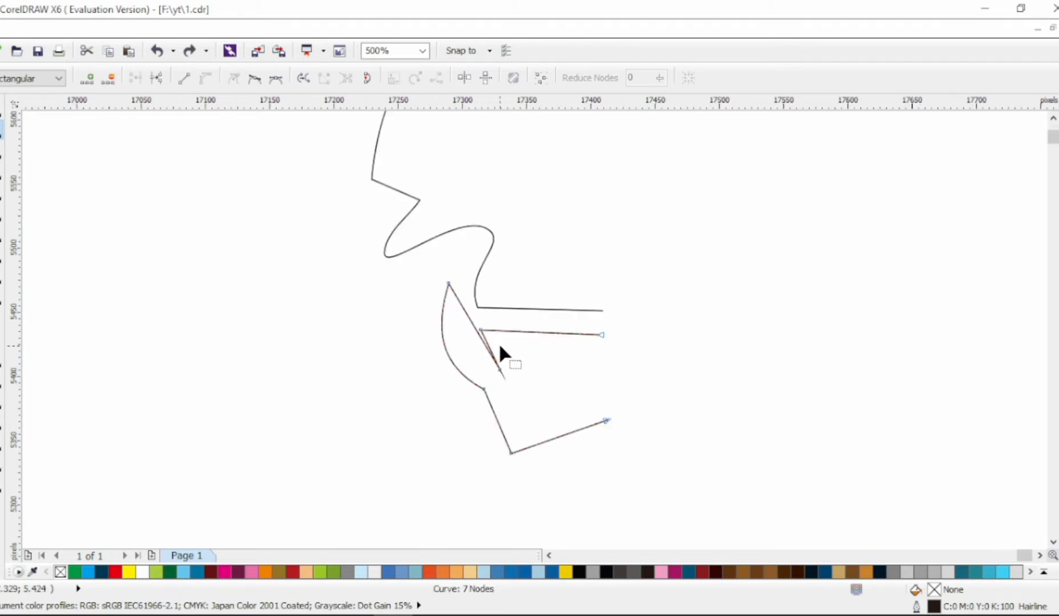
mouse_move(494, 352)
left_mouse_down()
mouse_move(464, 337)
mouse_move(487, 348)
left_mouse_up()
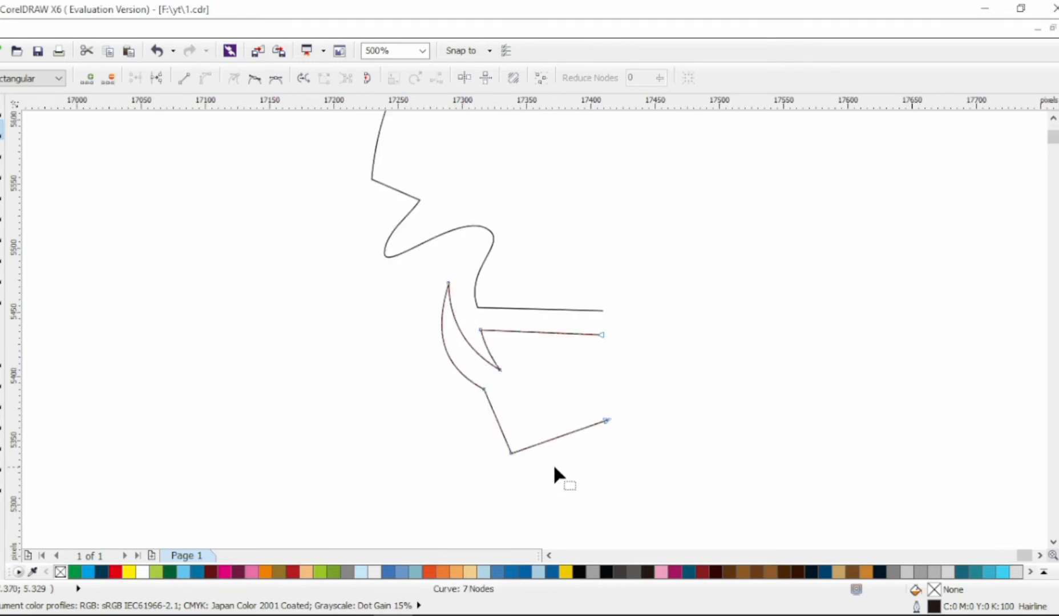
left_click_drag(559, 435, 494, 424)
left_click_drag(558, 417, 558, 427)
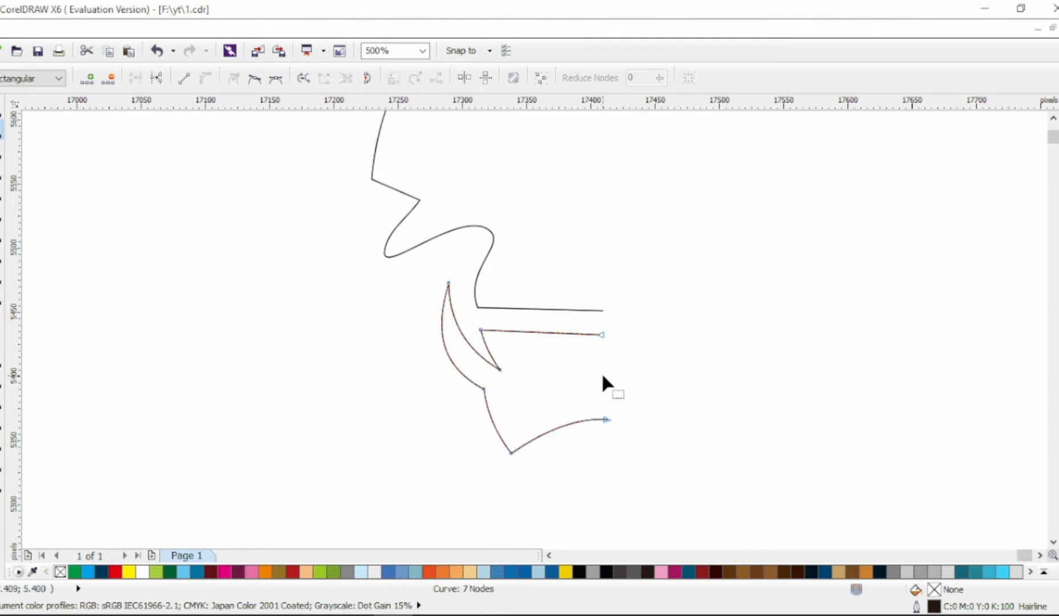
- Raise the crown and cheek nodes of the upper half-skull outline and reshape its cheek notch
scroll(507, 375, "down", 1)
left_click(3, 107)
left_click(536, 189)
left_click(3, 128)
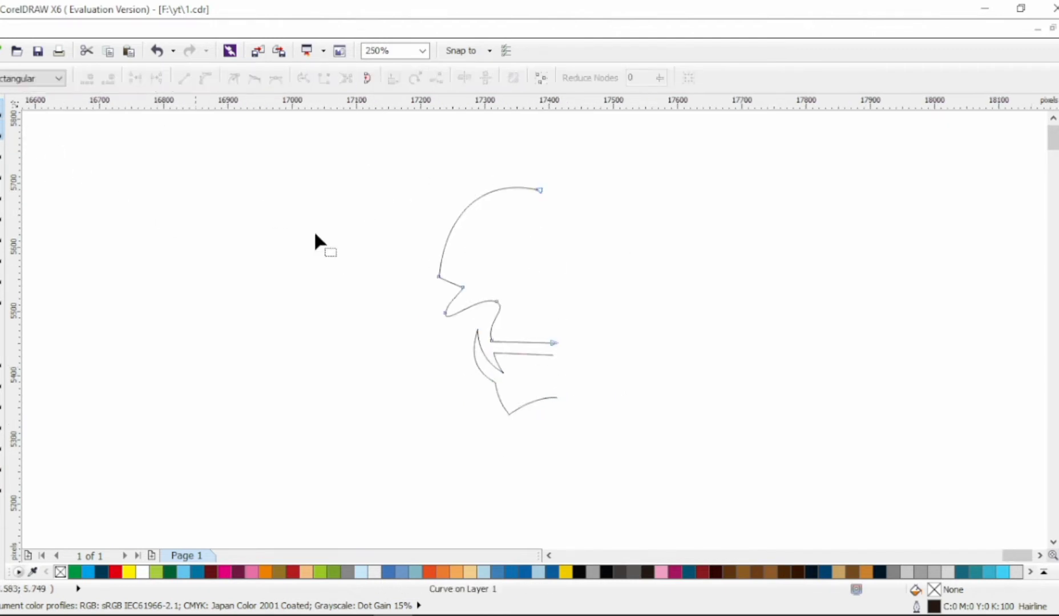
left_click_drag(625, 307, 625, 308)
left_click_drag(497, 296, 495, 285)
left_click_drag(373, 182, 589, 274)
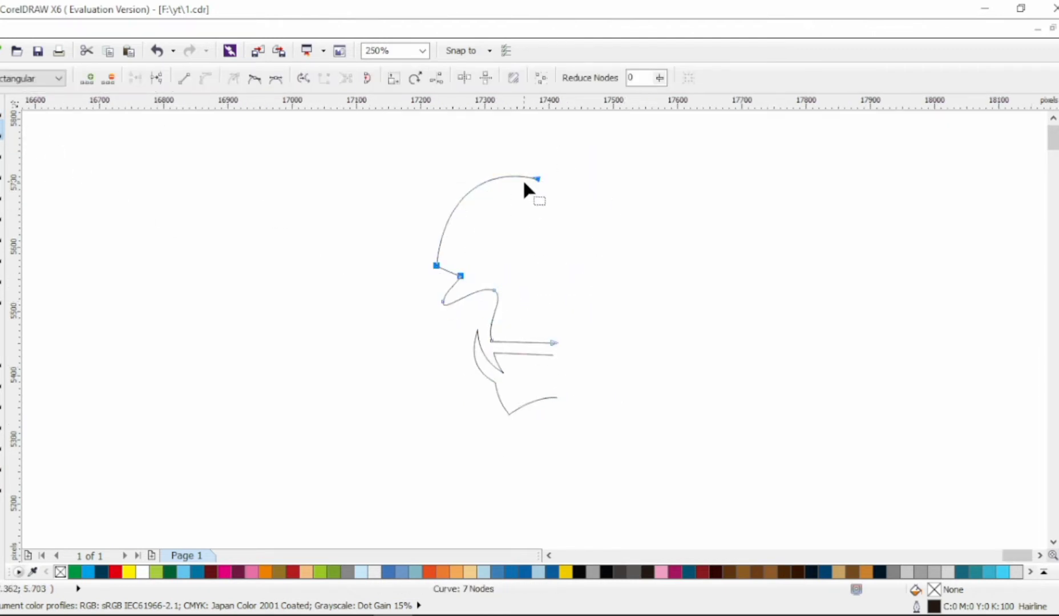
left_click_drag(562, 148, 476, 194)
left_click_drag(460, 277, 461, 257)
left_click_drag(443, 301, 607, 239)
- Duplicate the upper-skull and jaw halves as a horizontally mirrored pair facing the originals
left_click(3, 108)
left_click(521, 355, "shift")
left_click(330, 77)
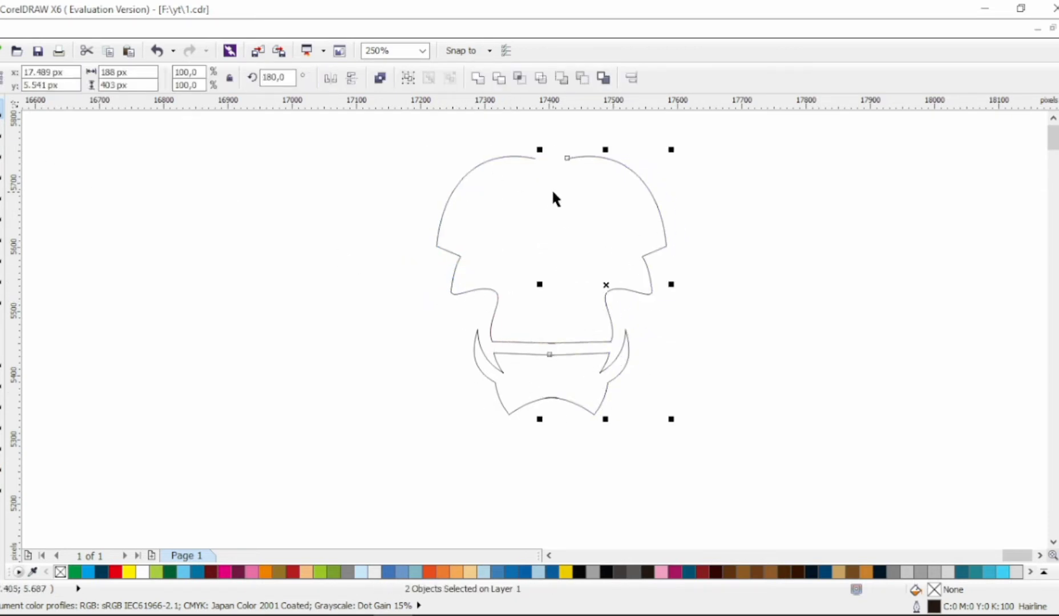
- Combine the two upper-skull halves, join them at the crown, and remove the extra nodes at the crown and mouth edge
left_click_drag(412, 131, 691, 351)
left_click(379, 77)
key("F10")
left_click_drag(529, 171, 577, 146)
left_click(134, 78)
key("Delete")
left_click_drag(532, 317, 577, 408)
key("Delete")
- Combine the two jaw halves into one curve, join their centre nodes, and delete the surplus nodes
left_click(561, 356)
left_click(1, 108)
left_click(495, 382, "shift")
left_click(378, 78)
left_click(2, 128)
left_click(135, 77)
left_click_drag(524, 386, 574, 408)
left_click(134, 77)
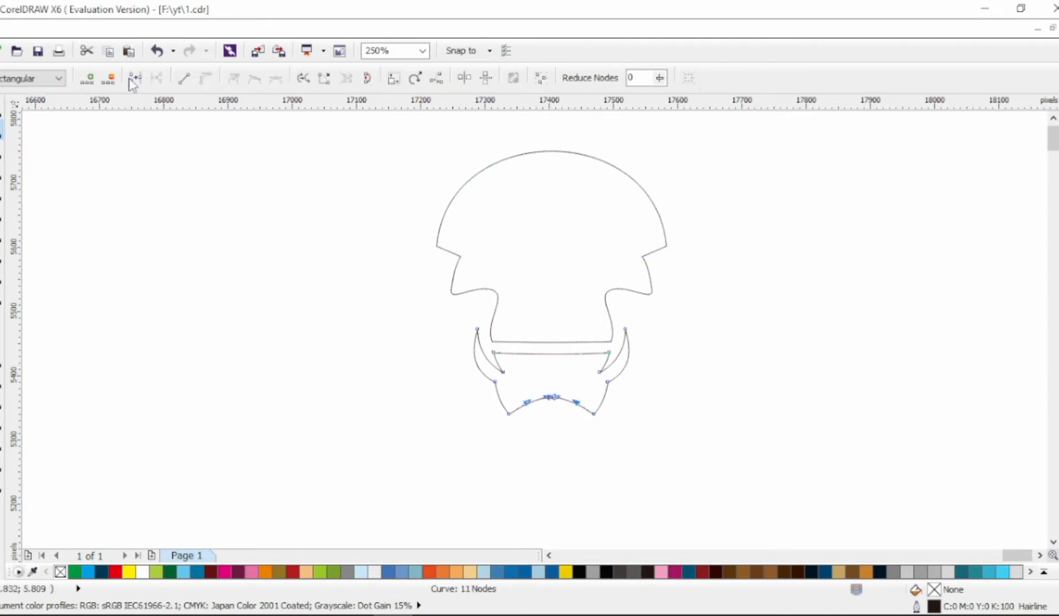
key("Delete")
left_click(2, 108)
left_click(233, 200)
- Draw a closed two-node brow shape above the right eye area and bend its sides into an S-curve
left_click(2, 192)
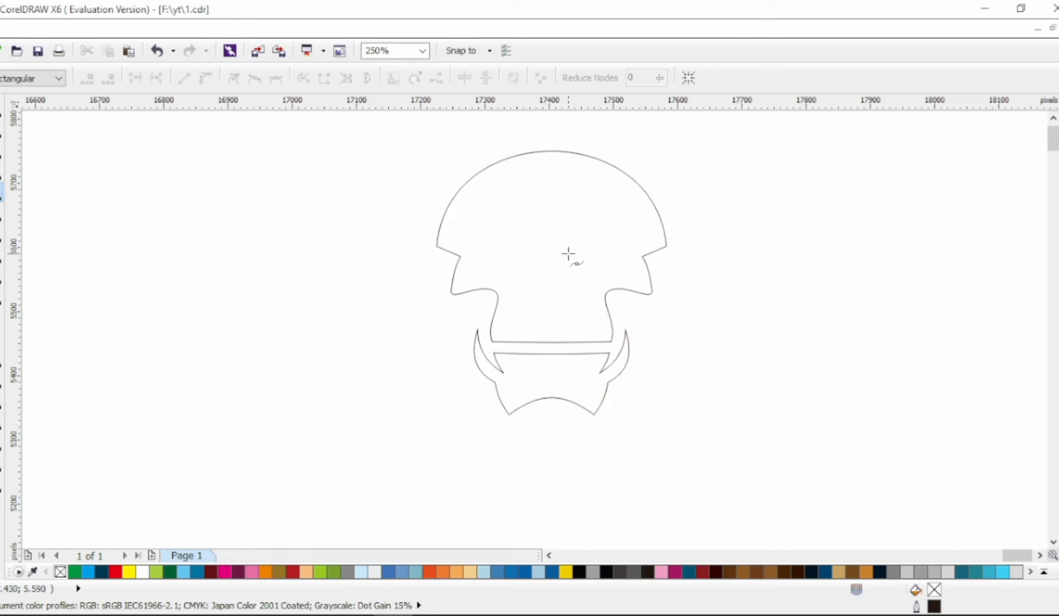
left_click(563, 247)
left_click(638, 209)
left_click(564, 247)
left_click(2, 128)
left_click_drag(534, 194, 657, 269)
left_click(205, 78)
mouse_move(594, 233)
left_mouse_down()
mouse_move(594, 254)
mouse_move(620, 246)
left_mouse_up()
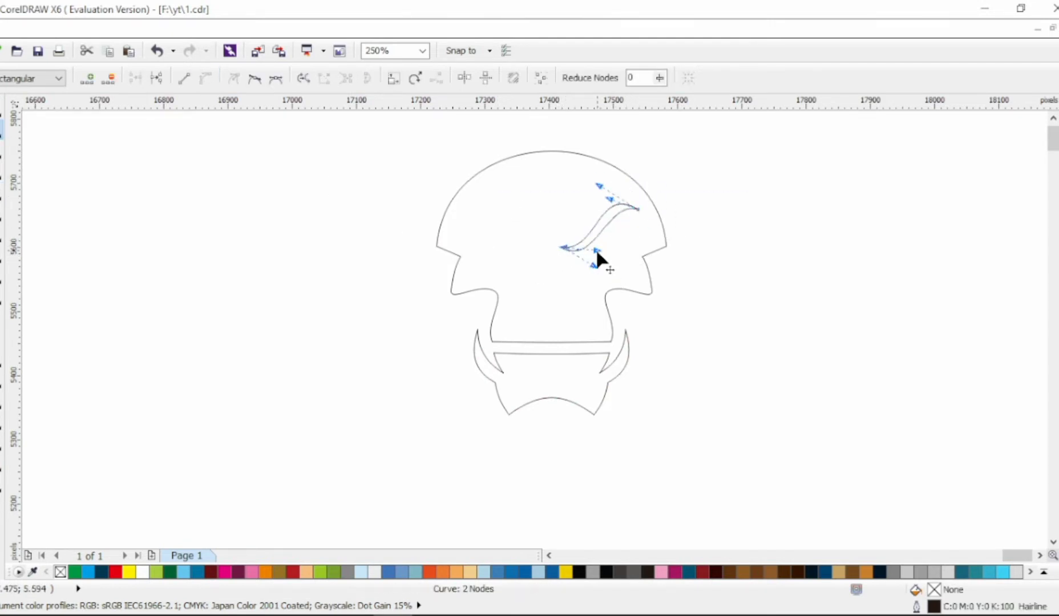
- Draw a closed two-node eye shape under the brow and bow its lower edge into a rounded socket
key("F5")
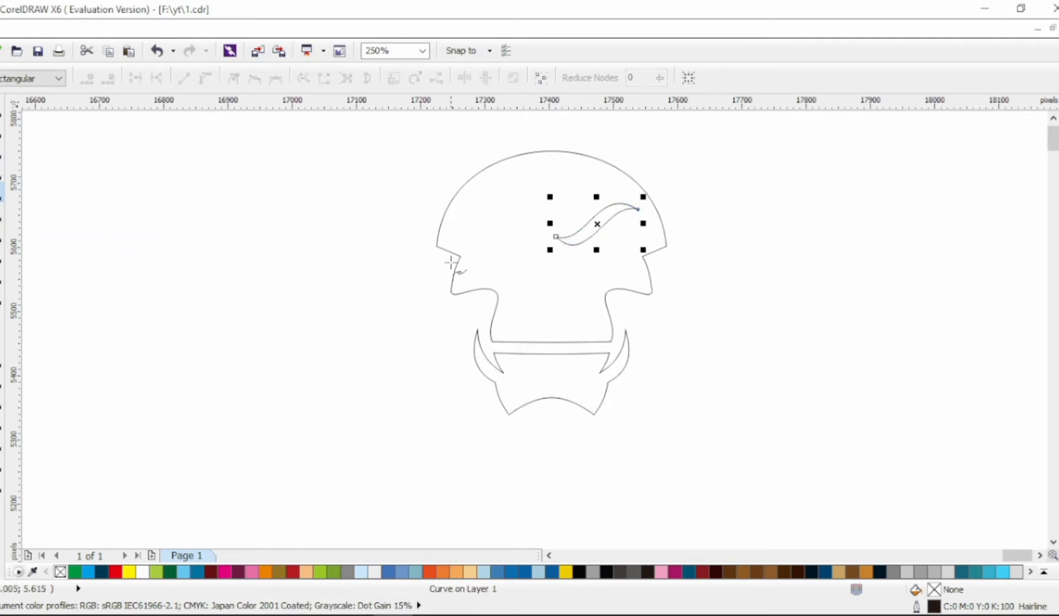
left_click(570, 242)
double_click(621, 208)
left_click(570, 242)
left_click(1, 128)
mouse_move(494, 150)
left_mouse_down()
mouse_move(549, 201)
mouse_move(651, 265)
left_mouse_up()
left_click(205, 78)
left_click_drag(598, 223, 623, 229)
left_click_drag(613, 235, 617, 265)
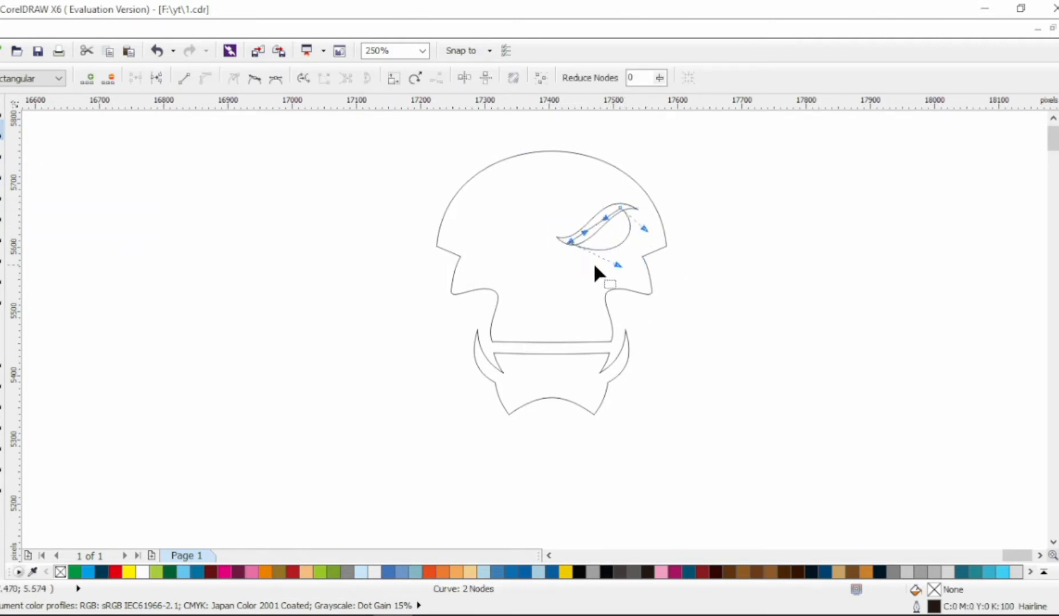
left_click_drag(561, 226, 592, 265)
- Draw a pointed spike under the eye's inner corner and curve its long edges
left_click(2, 193)
scroll(628, 288, "up", 1)
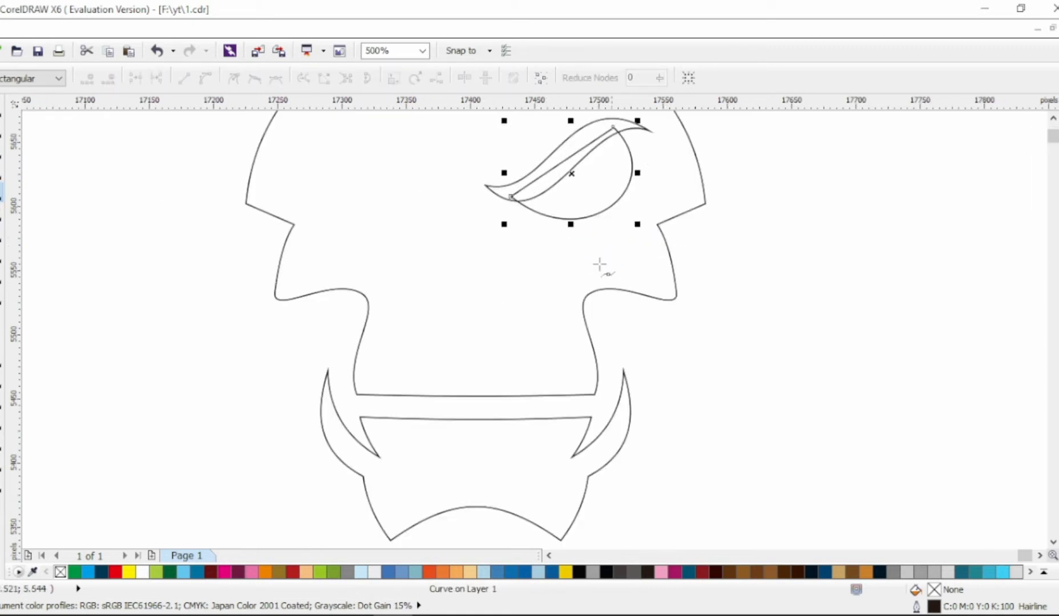
left_click(498, 190)
left_click(591, 258)
left_click(527, 184)
left_click(498, 191)
left_click(2, 128)
left_click_drag(591, 258, 546, 230)
left_click(579, 219)
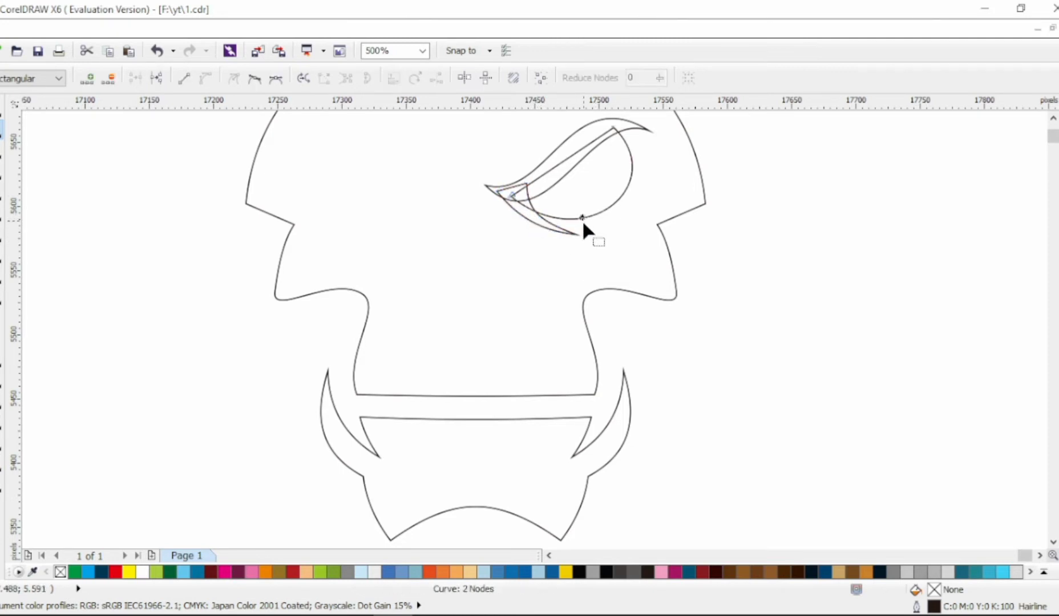
- Draw a small three-node spike at the eye's outer corner and curve its sides into a hooked tip
scroll(584, 223, "down", 1)
scroll(591, 182, "up", 1)
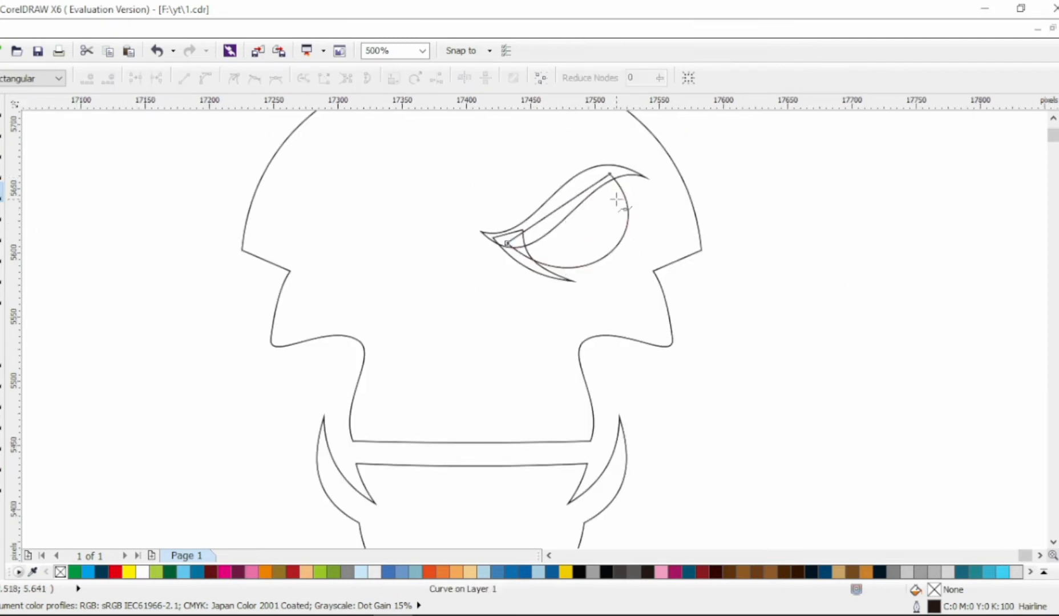
scroll(591, 182, "up", 1)
key("F10")
left_click_drag(572, 138, 574, 152)
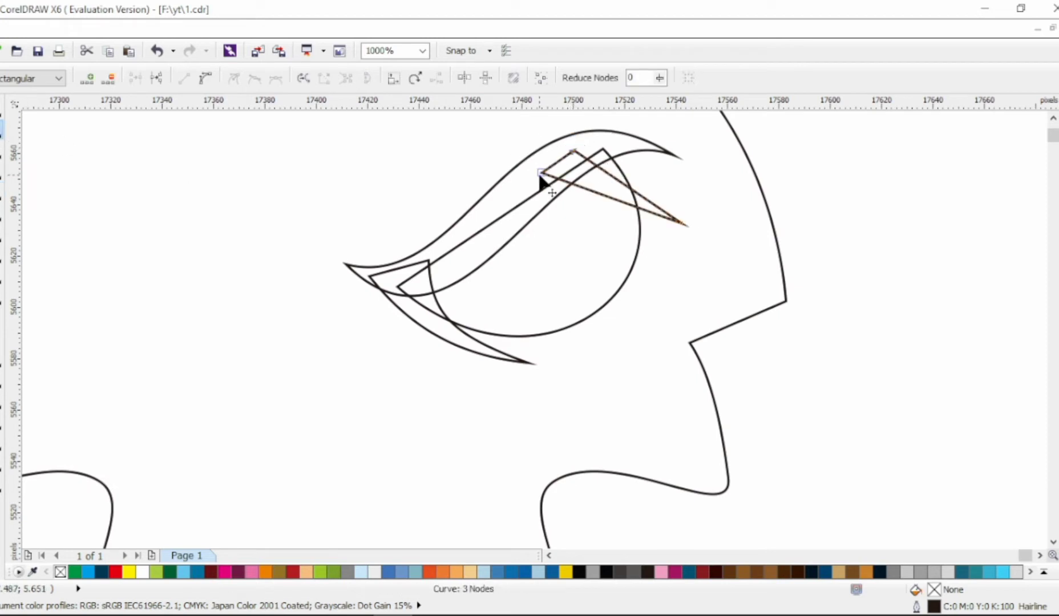
left_click(204, 79)
left_click_drag(622, 184, 637, 160)
left_click_drag(614, 197, 623, 177)
left_click_drag(681, 223, 644, 194)
- Weld the four overlapping brow, eye and spike shapes into one eye outline
scroll(644, 194, "down", 1)
left_click(3, 107)
left_click_drag(192, 189, 633, 380)
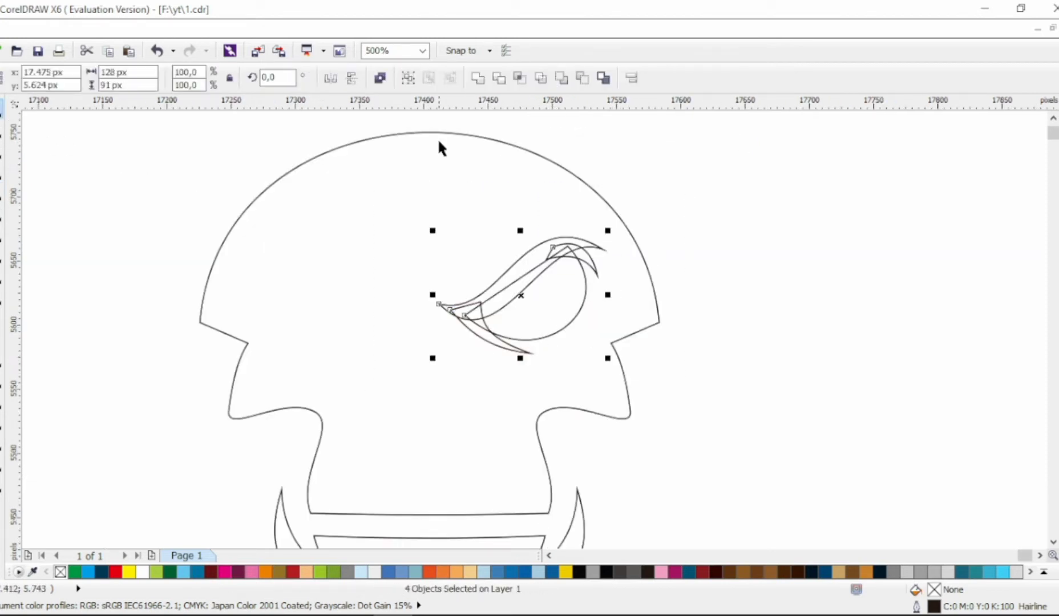
left_click(479, 79)
left_click(705, 273)
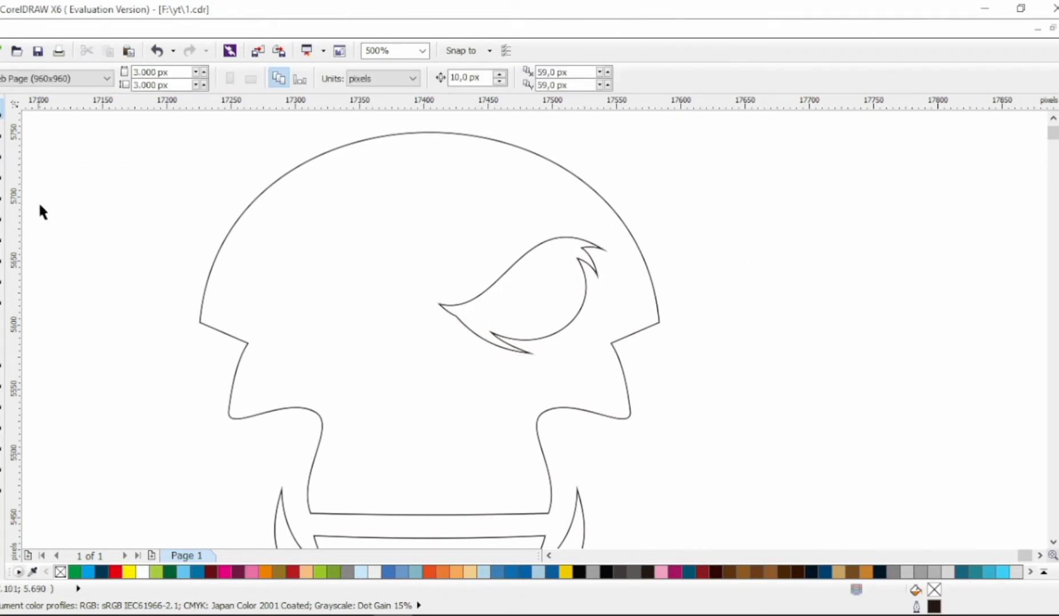
- Draw a closed four-node nose opening between the eyes, curve its sides and smooth its nodes
left_click(2, 192)
left_click(427, 329)
left_click(467, 395)
left_click(429, 375)
left_click(390, 412)
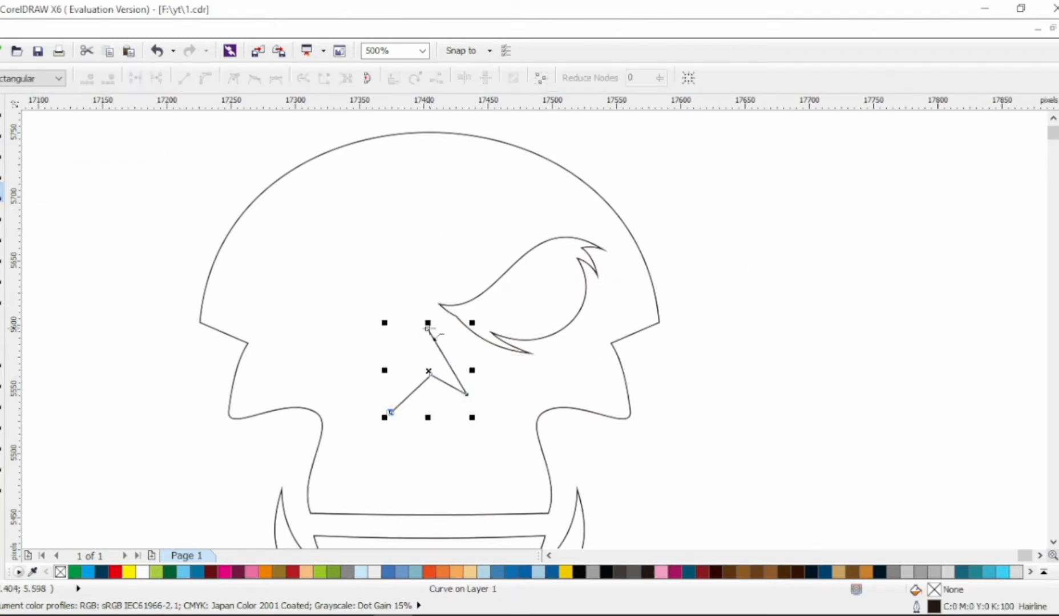
double_click(2, 134)
left_click(204, 78)
left_click(254, 79)
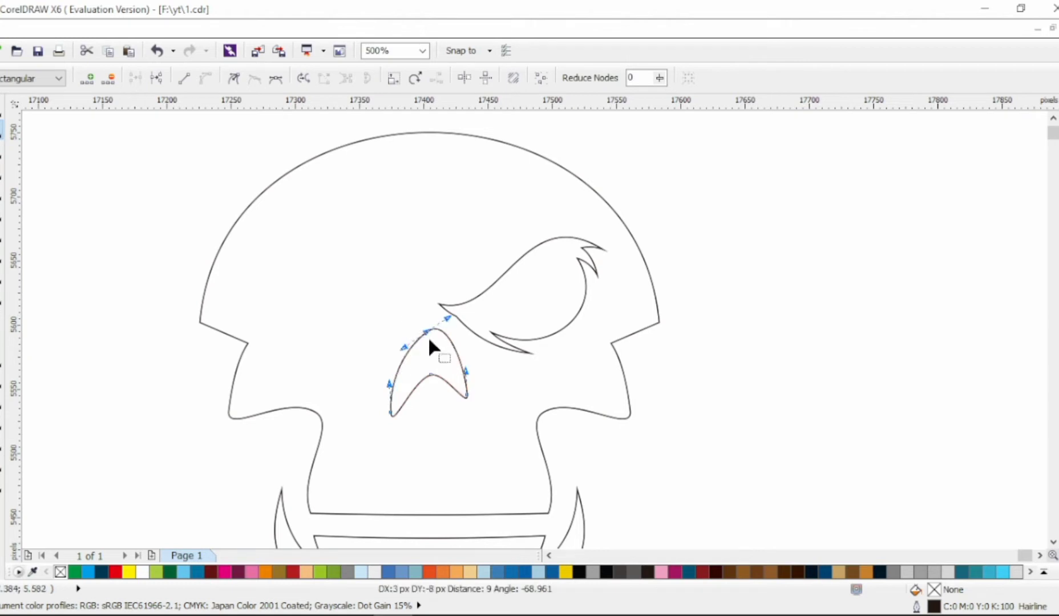
left_click_drag(429, 342, 464, 313)
- Reshape the eye outline by lowering the inner spike's tip and flattening the socket's lower edge
left_click(2, 114)
left_click(450, 312)
left_click(1, 130)
left_click_drag(531, 353, 541, 326)
left_click_drag(609, 306, 626, 340)
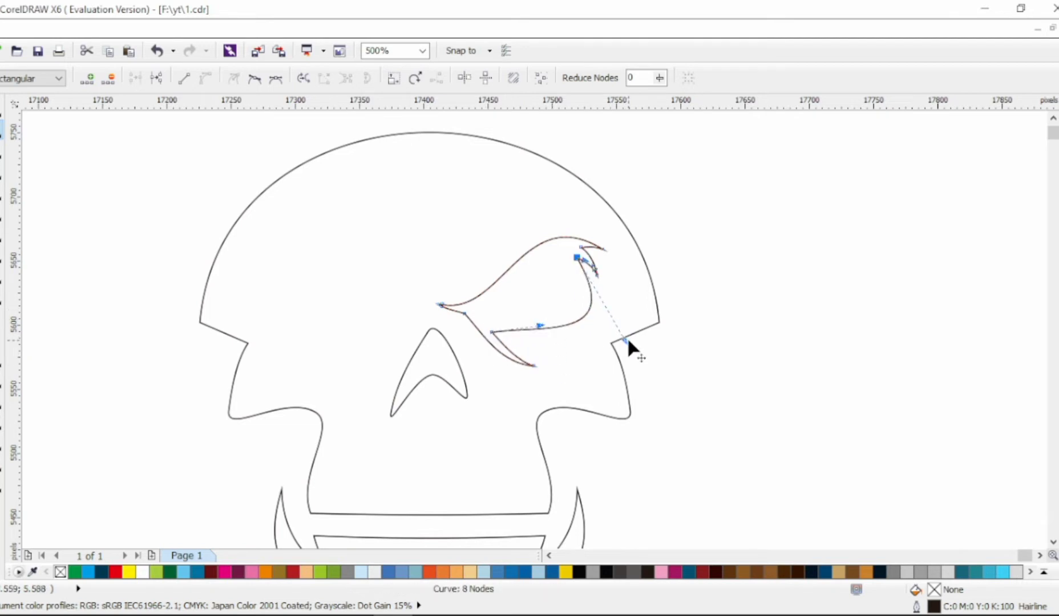
- Draw a small two-node oval across the middle of the eye's lower edge
left_click(1, 194)
scroll(545, 339, "up", 1)
mouse_move(564, 317)
left_mouse_down()
mouse_move(512, 327)
mouse_move(545, 302)
mouse_move(469, 291)
mouse_move(480, 306)
left_mouse_up()
key("F10")
left_click_drag(564, 317, 558, 276)
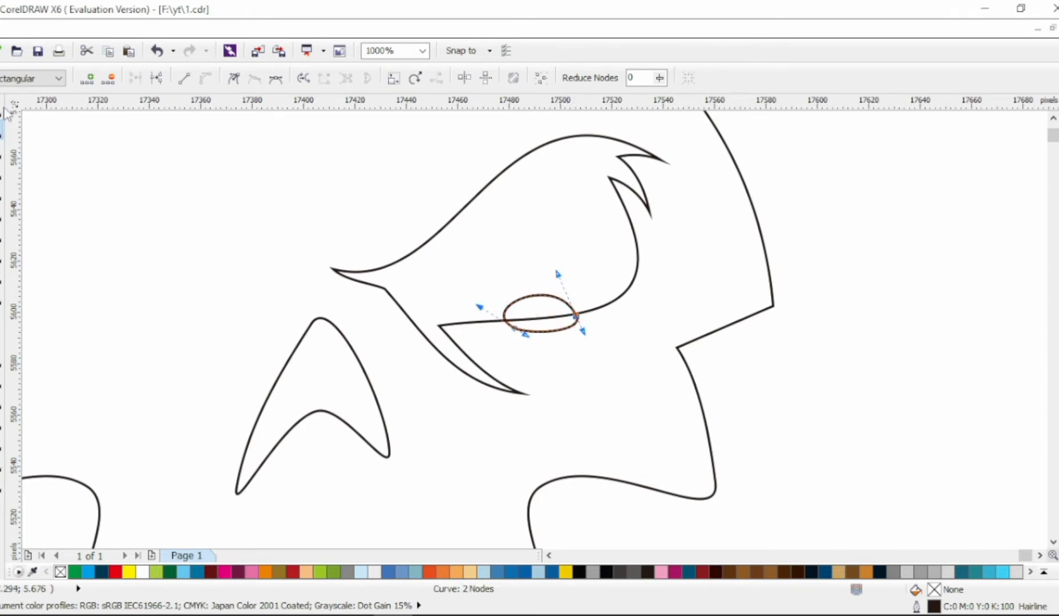
- Subtract the small oval from the eye outline and extend the inner spike's base node toward the nose
left_click(2, 114)
left_click(533, 149, "shift")
left_click(557, 78)
key("F10")
left_click_drag(434, 332, 429, 306)
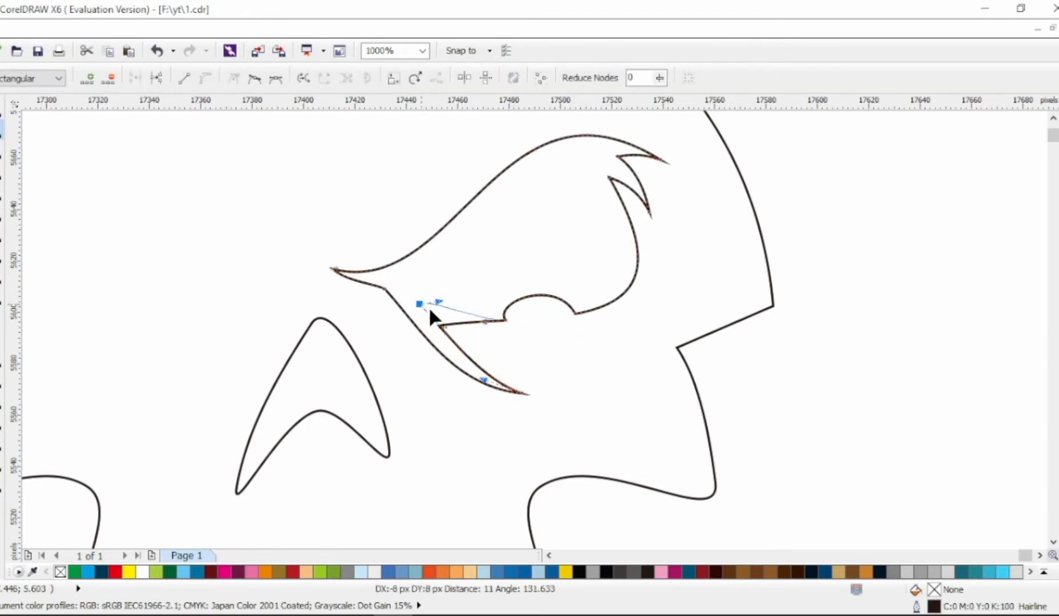
scroll(530, 376, "down", 1)
left_click(756, 271)
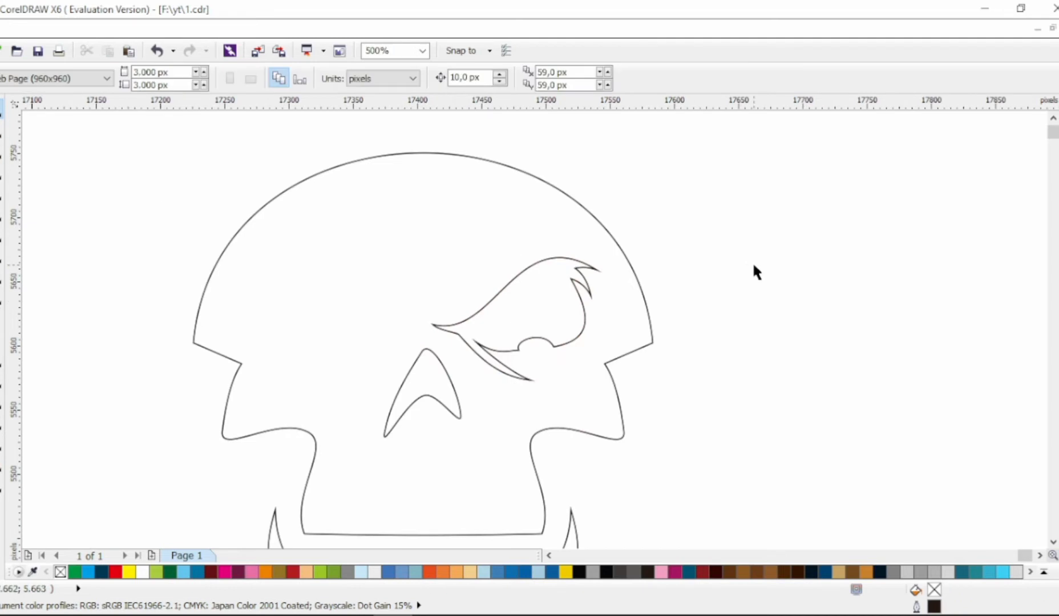
- Duplicate the finished eye to the other side of the nose and mirror it horizontally
left_click_drag(548, 297, 369, 298)
right_click(368, 297)
left_click(318, 78)
left_click(375, 317)
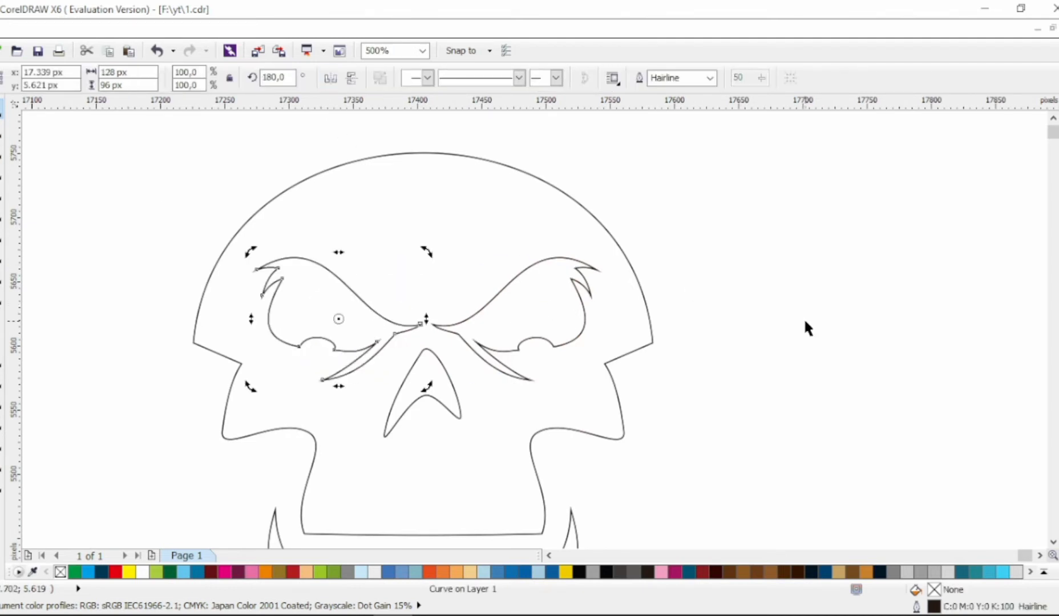
left_click(803, 316)
- Reshape the notch in the mirrored eye's lower edge so that it differs from the original eye
scroll(401, 344, "up", 1)
left_click(377, 336)
left_click(2, 127)
left_click_drag(267, 356, 278, 358)
left_click_drag(197, 350, 228, 353)
scroll(171, 350, "down", 1)
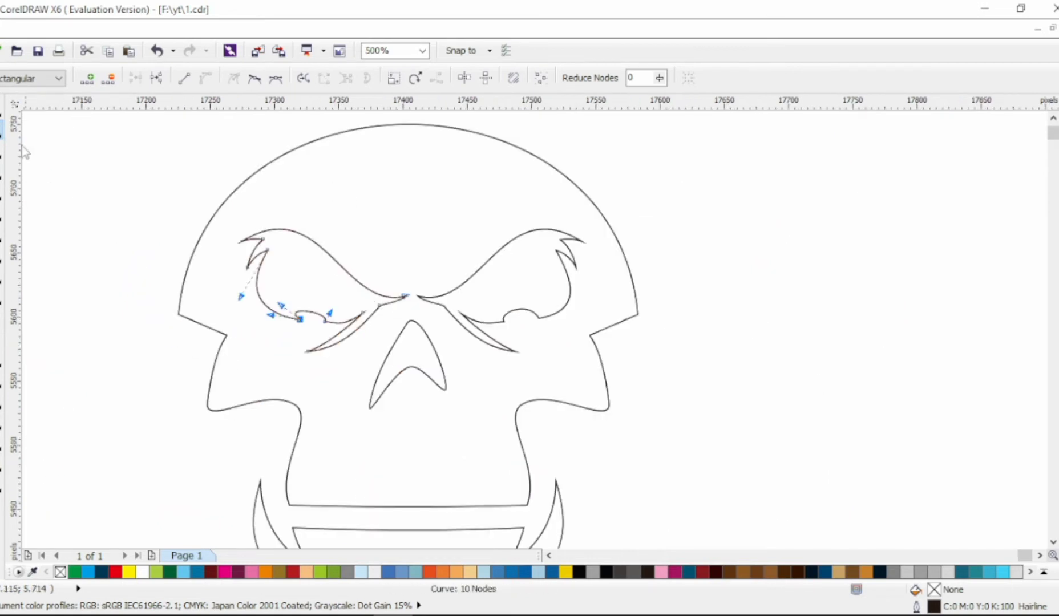
left_click(130, 184)
- Move all the jaw's nodes upward to narrow the gap below the upper skull
scroll(483, 357, "down", 1)
left_click(483, 432)
left_click(484, 498, "shift")
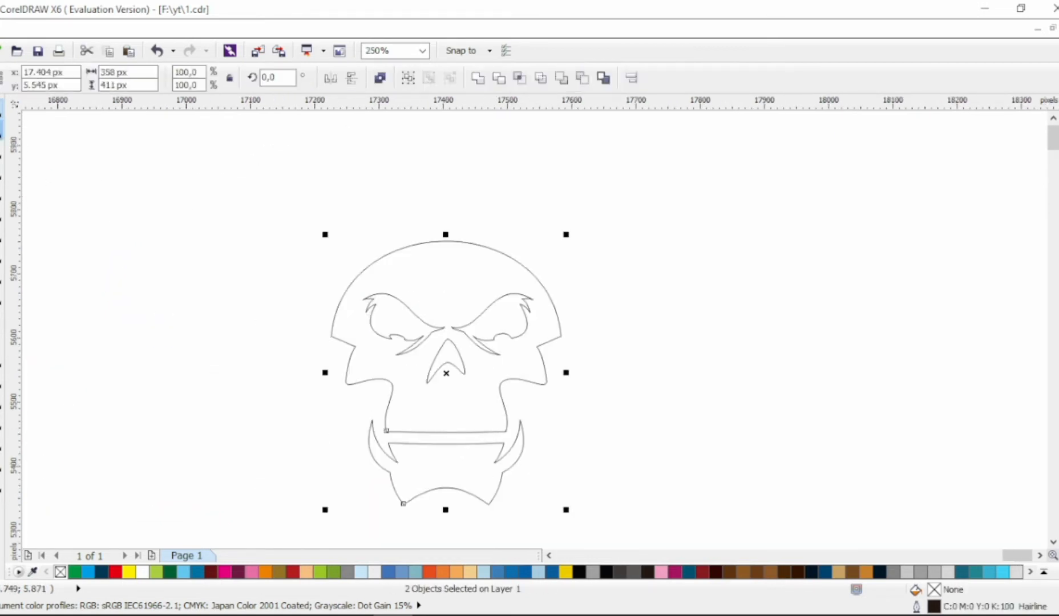
left_click(2, 127)
left_click_drag(336, 528, 546, 416)
left_click_drag(520, 420, 549, 418)
scroll(478, 457, "up", 1)
key("space")
left_click(432, 427)
left_click(695, 422)
- Draw a closed two-node sliver across the left of the mouth and bend it into a crescent tooth
left_click(2, 191)
left_click(354, 409)
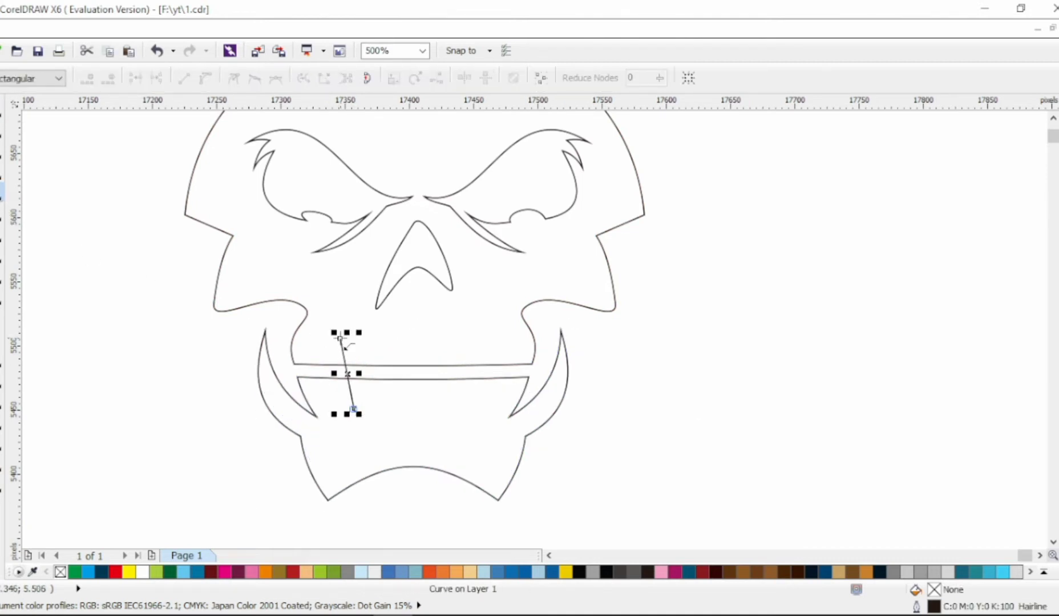
left_click(340, 339)
left_click(3, 128)
left_click(205, 78)
mouse_move(345, 369)
left_mouse_down()
mouse_move(328, 368)
mouse_move(337, 369)
mouse_move(318, 348)
left_mouse_up()
left_click_drag(332, 362, 338, 353)
mouse_move(328, 385)
left_mouse_down()
mouse_move(325, 404)
mouse_move(335, 391)
left_mouse_up()
- Duplicate the crescent tooth beside itself, then copy the pair to the other side of the mouth and mirror it horizontally
left_click(3, 108)
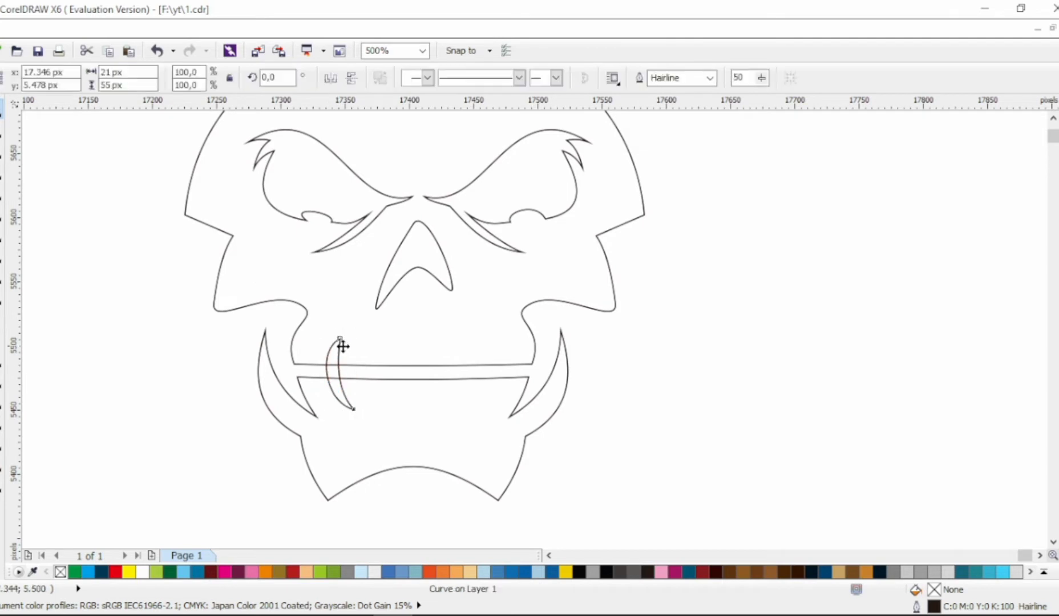
right_click(380, 346)
left_click(333, 351, "shift")
left_click_drag(341, 346, 436, 335)
left_click(157, 50)
right_click(436, 335)
left_click(330, 78)
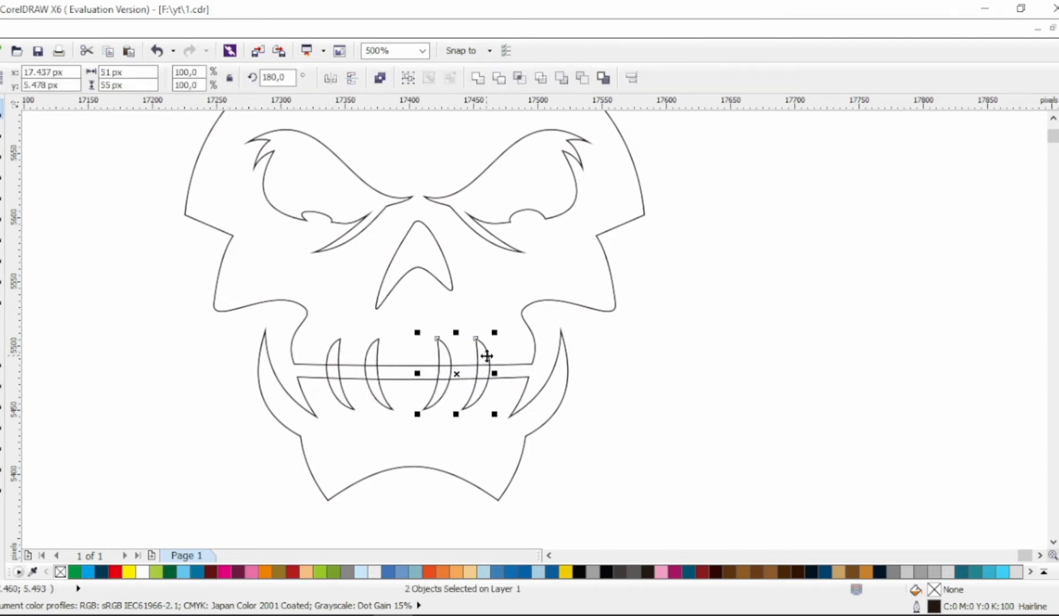
- Weld the four crescent teeth into one object and centre it horizontally on the skull
left_click_drag(654, 320, 318, 424)
left_click(478, 78)
left_click(615, 305, "shift")
key("c")
left_click(679, 365)
left_click(359, 408)
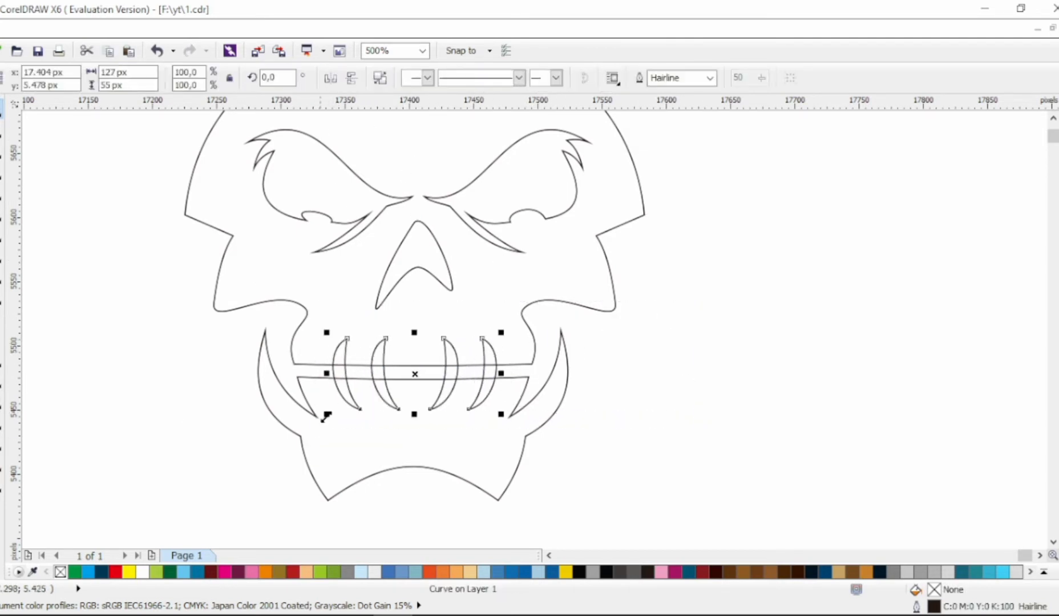
- Trim the welded crescent teeth out of the upper skull and jaw outline
left_click(316, 416)
left_click(322, 365, "shift")
left_click(478, 77)
left_click(501, 373)
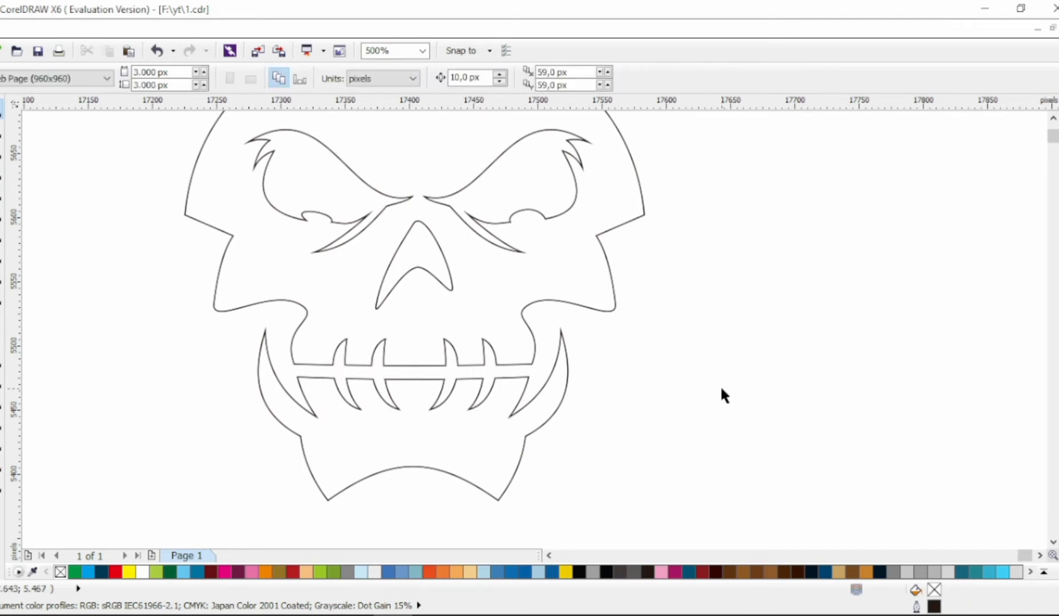
- Draw an open three-node line from the brow out to a tip and up above the head for the hat's left half
scroll(432, 302, "down", 2)
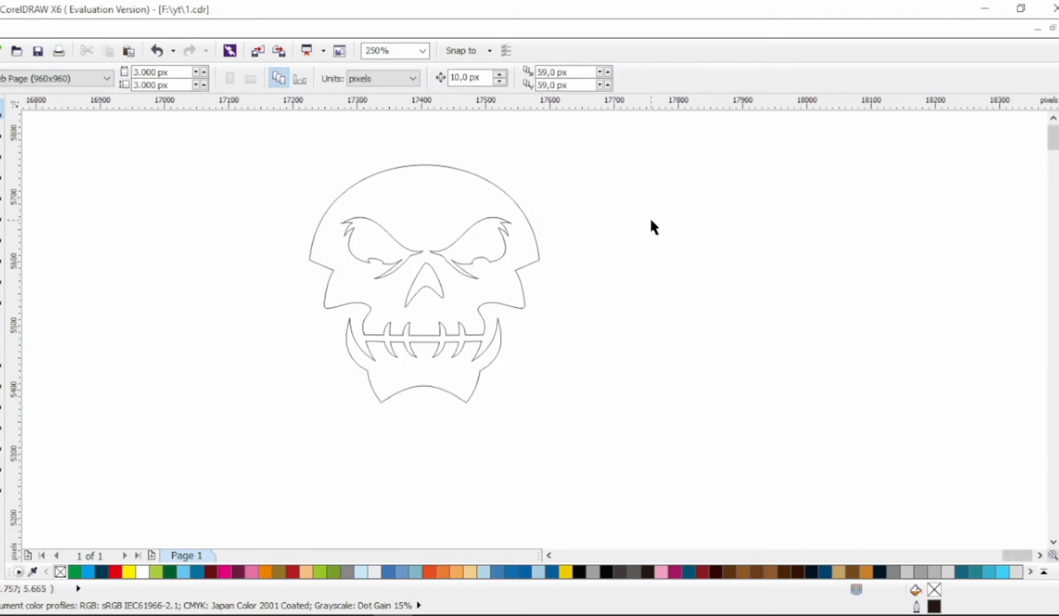
scroll(769, 246, "up", 1)
key("F10")
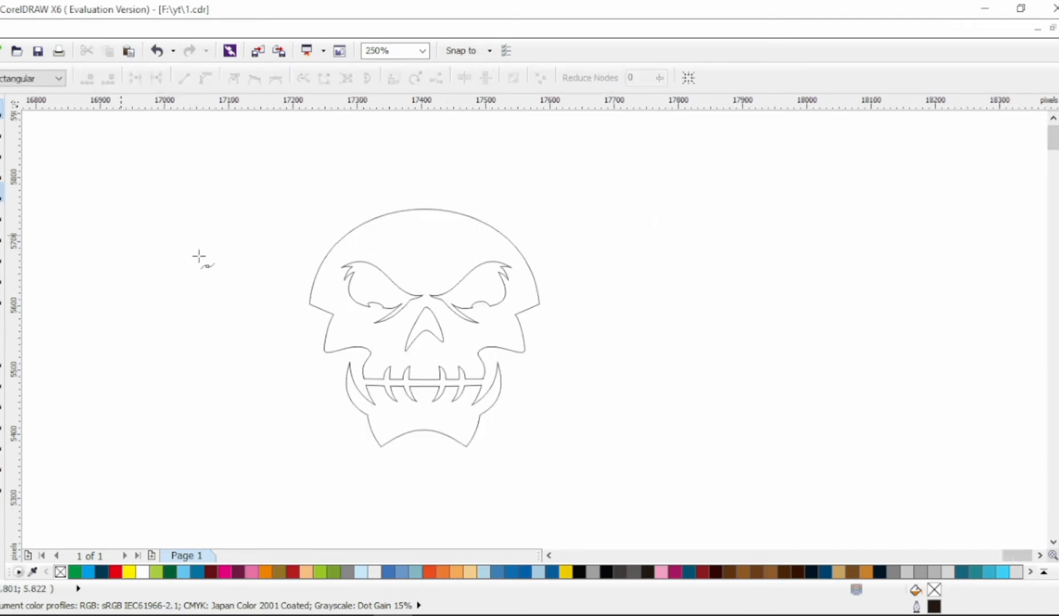
left_click(398, 296)
left_click(181, 241)
left_click(424, 161)
left_click(2, 129)
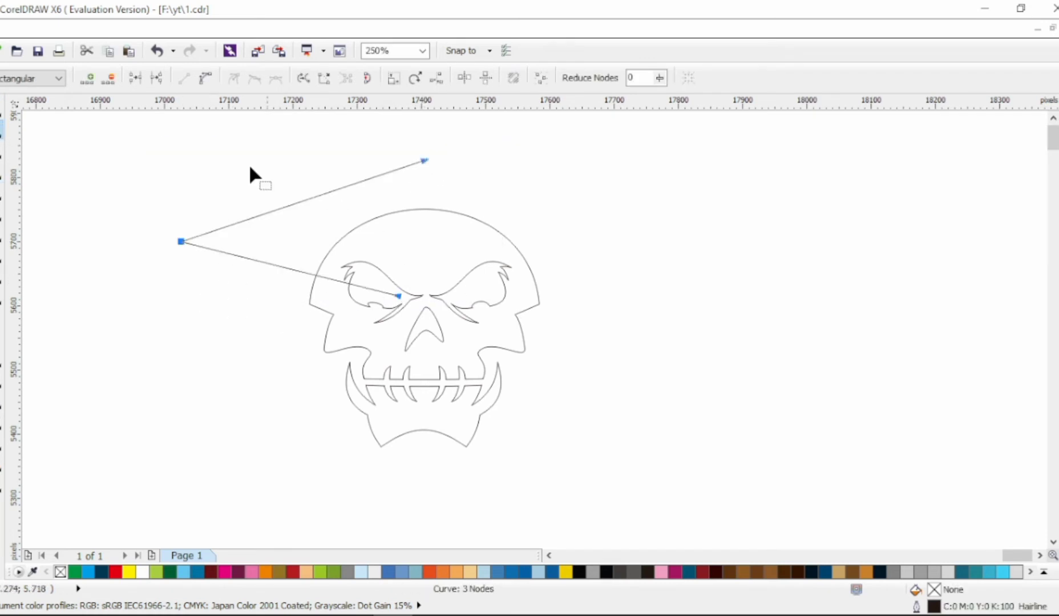
- Bend the line's two segments into a sweeping crown edge and a rounded lower brim for the left half of the hat
left_click_drag(261, 215, 259, 251)
left_click_drag(250, 259, 208, 295)
left_click(330, 273)
left_click(357, 185)
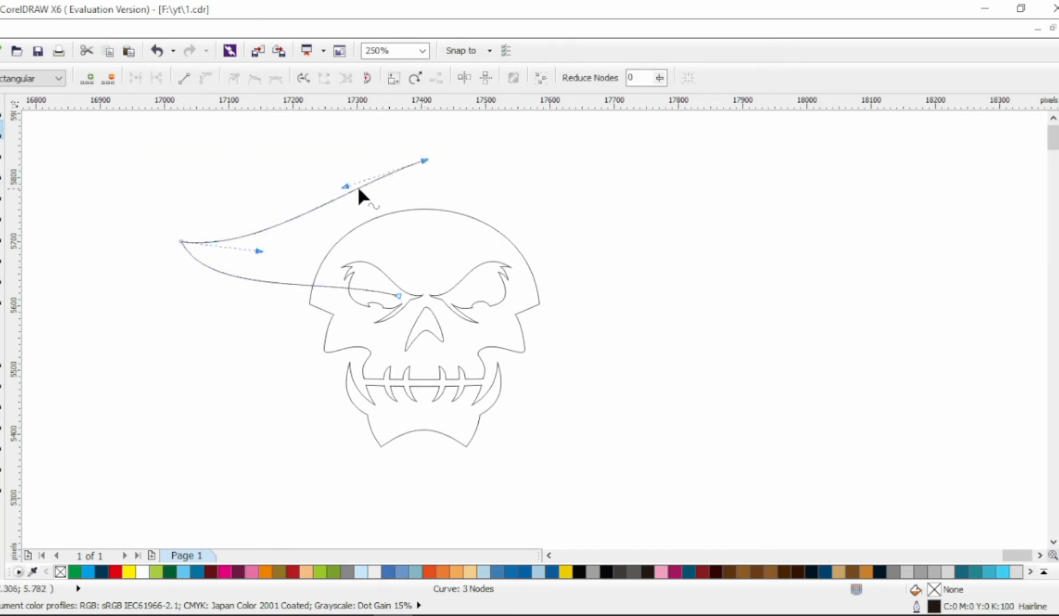
left_click_drag(346, 186, 342, 137)
left_click_drag(261, 251, 180, 347)
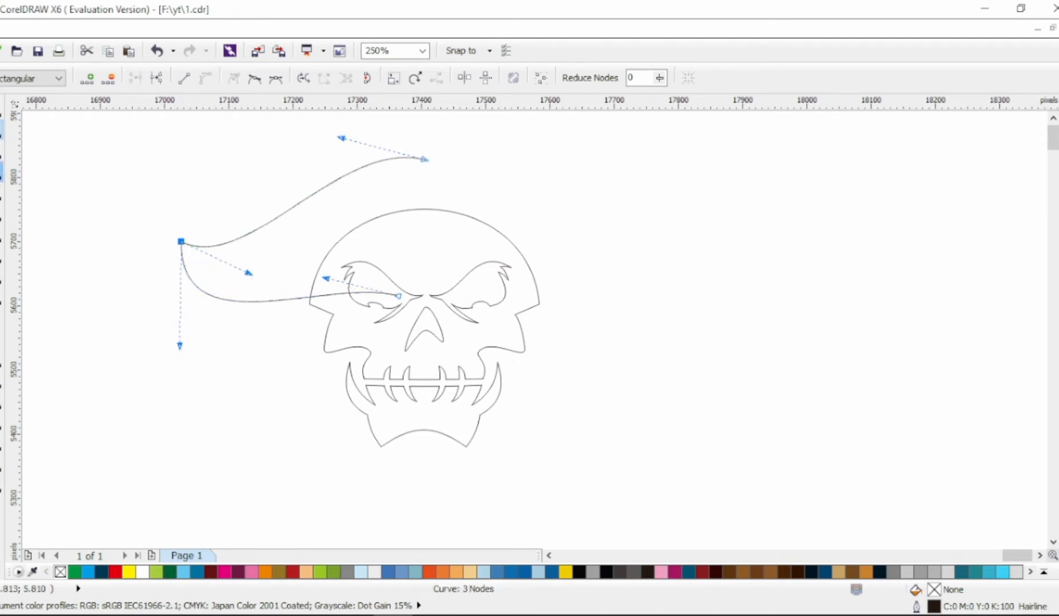
left_click_drag(324, 277, 363, 290)
left_click_drag(180, 346, 196, 336)
- Duplicate the half hat onto the other side of the skull, mirror it horizontally, and combine both halves
key("space")
left_click_drag(267, 243, 516, 231)
right_click(517, 231)
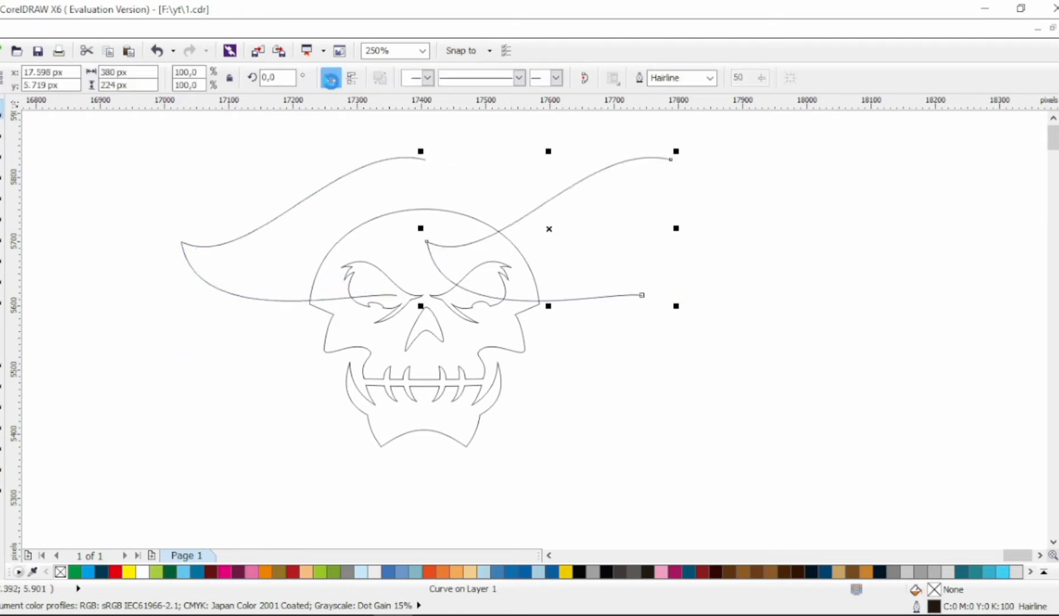
left_click(331, 78)
left_click(399, 158, "shift")
left_click(379, 78)
- Join the hat halves' end nodes at the top and bottom centre into one closed outline
key("F10")
left_click_drag(373, 135, 463, 199)
left_click(135, 78)
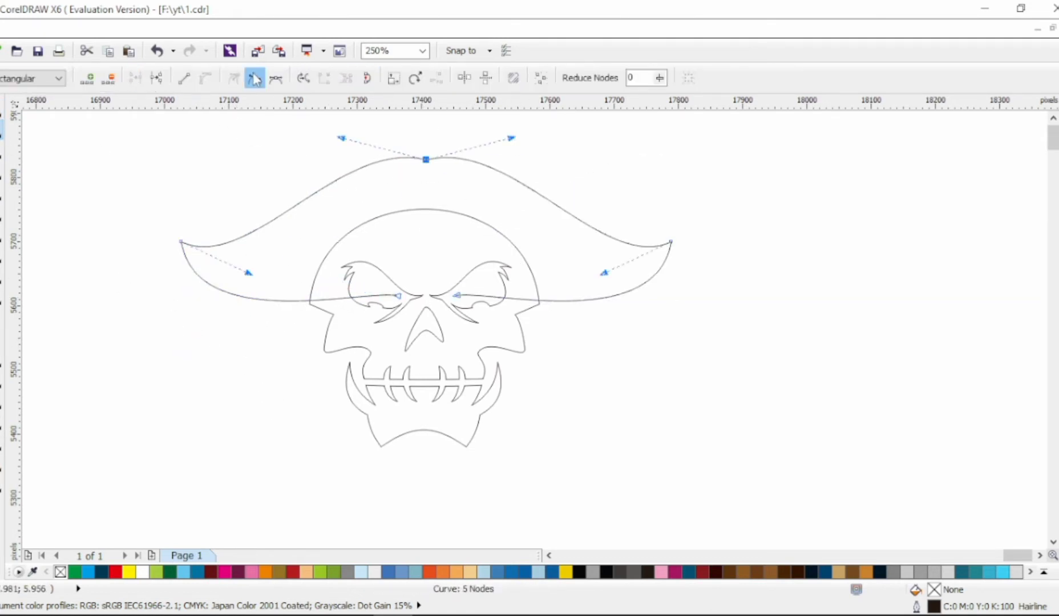
left_click(254, 78)
left_click(317, 149)
left_click(135, 78)
- Make the hat's top centre node symmetrical, widen its curve handles, and raise it for a taller crown
left_click_drag(390, 137, 448, 177)
left_click(275, 78)
left_click_drag(515, 160, 573, 160)
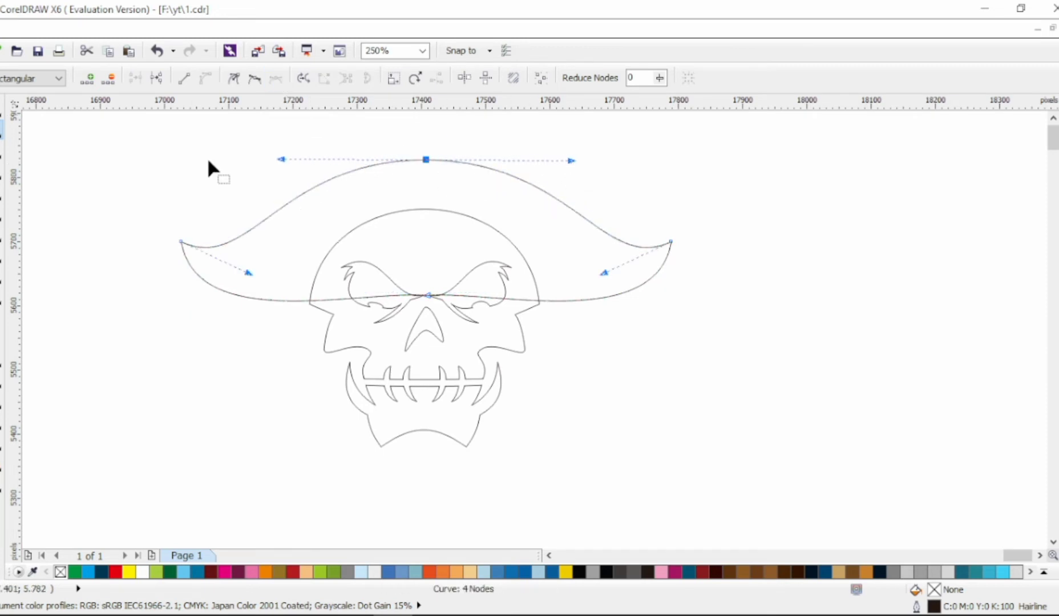
left_click_drag(426, 160, 425, 122)
- Scale the hat and skull outline together to 81.3% and move them slightly down
key("space")
left_click(495, 346, "shift")
left_click_drag(678, 453, 630, 422)
left_click_drag(425, 285, 425, 301)
left_click(713, 274)
key("Tab")
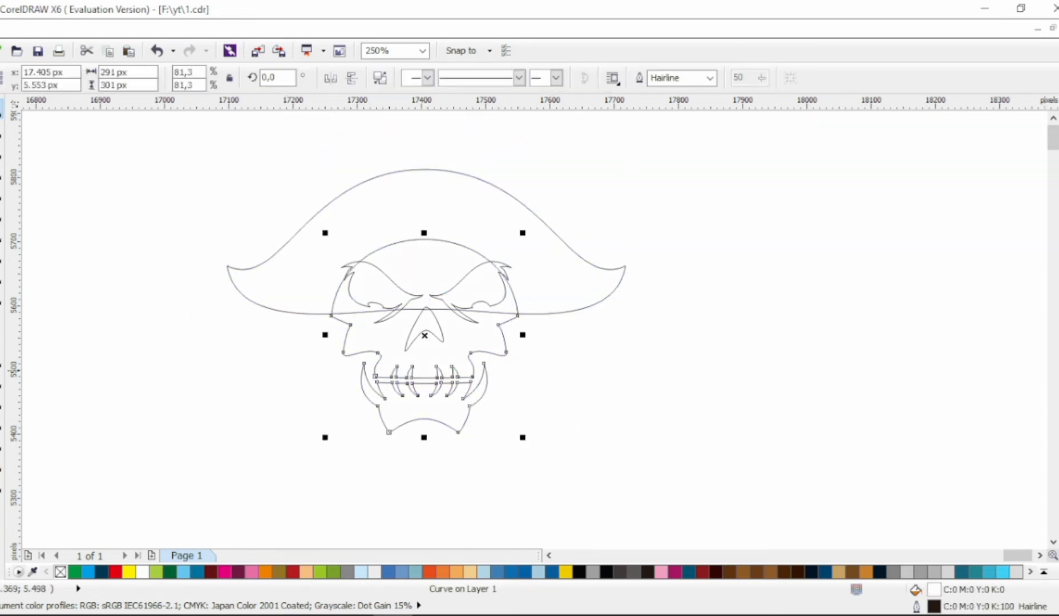
- Remove the outline of the white skull shape and give it a one-step outside black contour of 10 px
right_click(59, 572)
left_click(2, 399)
left_click(465, 78)
left_click(350, 78)
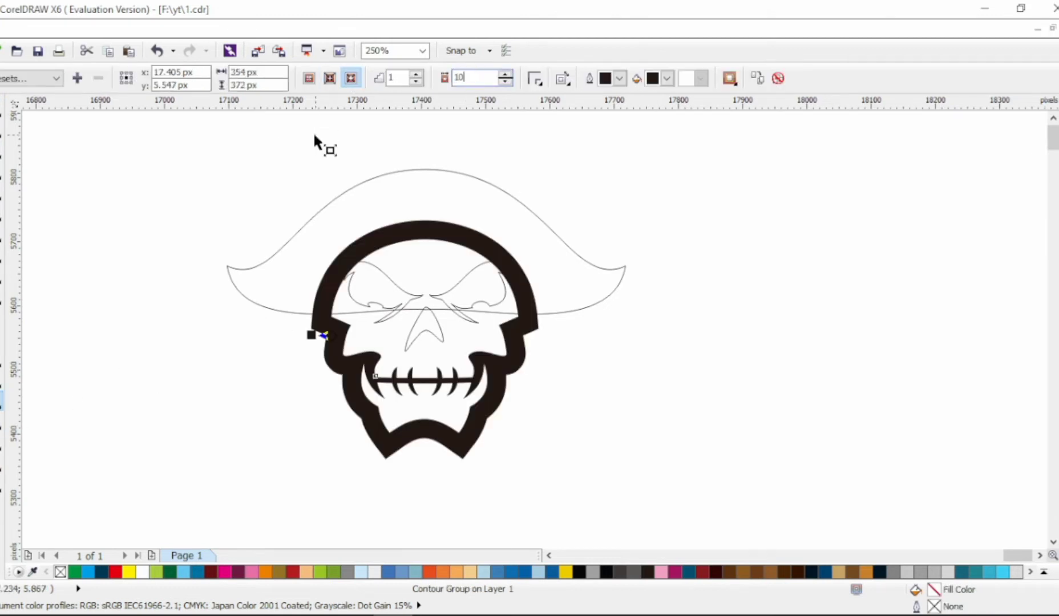
type("10")
key("Return")
- Fill the hat with black, remove its outline, and send it behind the skull
left_click(3, 111)
left_click(536, 211)
left_click(1055, 149)
right_click(1055, 123)
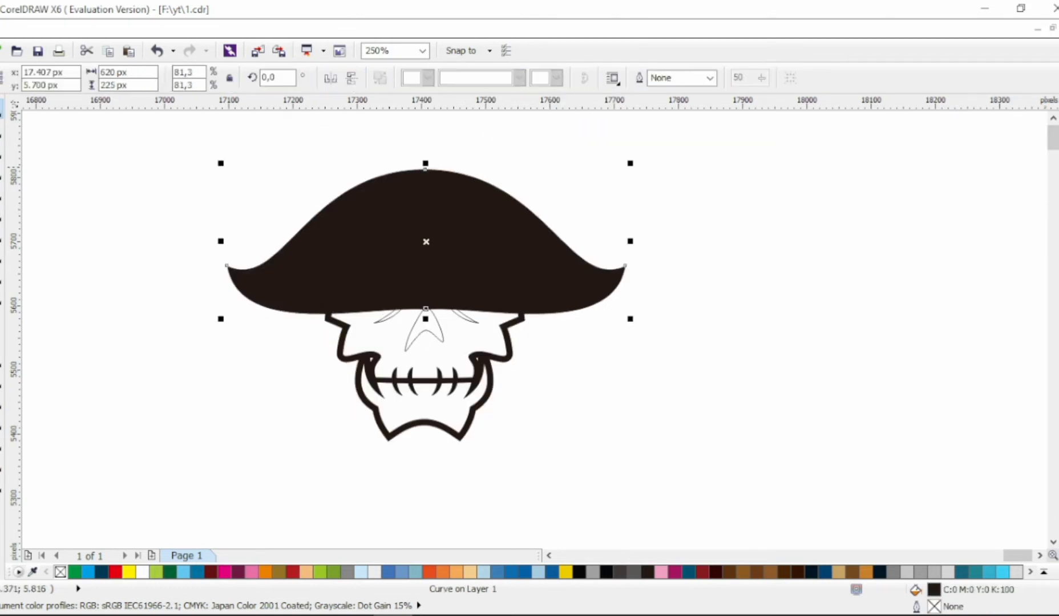
key("shift+Page_Down")
left_click(574, 394)
- Combine both eyes and the nose opening into one object
left_click(468, 294)
left_click(385, 295, "shift")
left_click(425, 320, "shift")
left_click(380, 78)
left_click(480, 257, "shift")
left_click(657, 198)
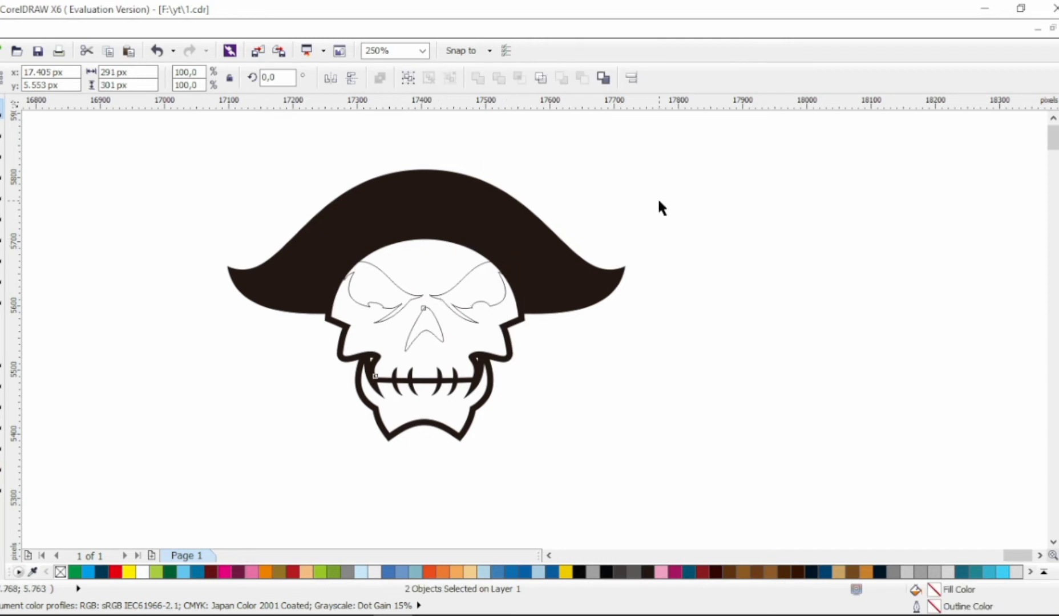
- Scale the combined eyes and nose to 95.5%, fill them with black, and remove their outline
left_click(514, 356)
left_click(542, 331)
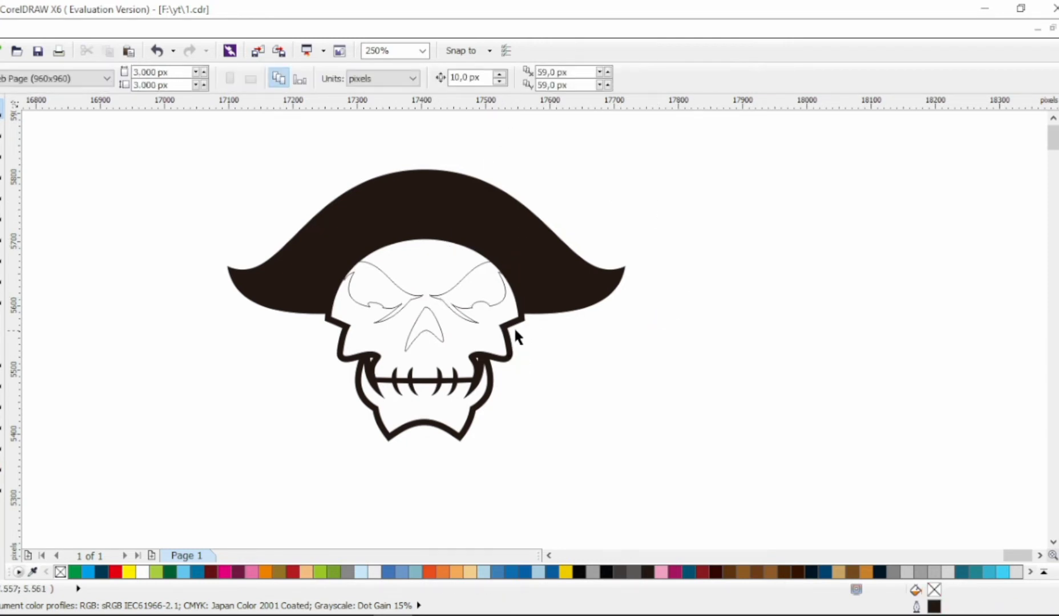
left_click(456, 307)
key("Escape")
left_click(484, 286)
left_click(1056, 160)
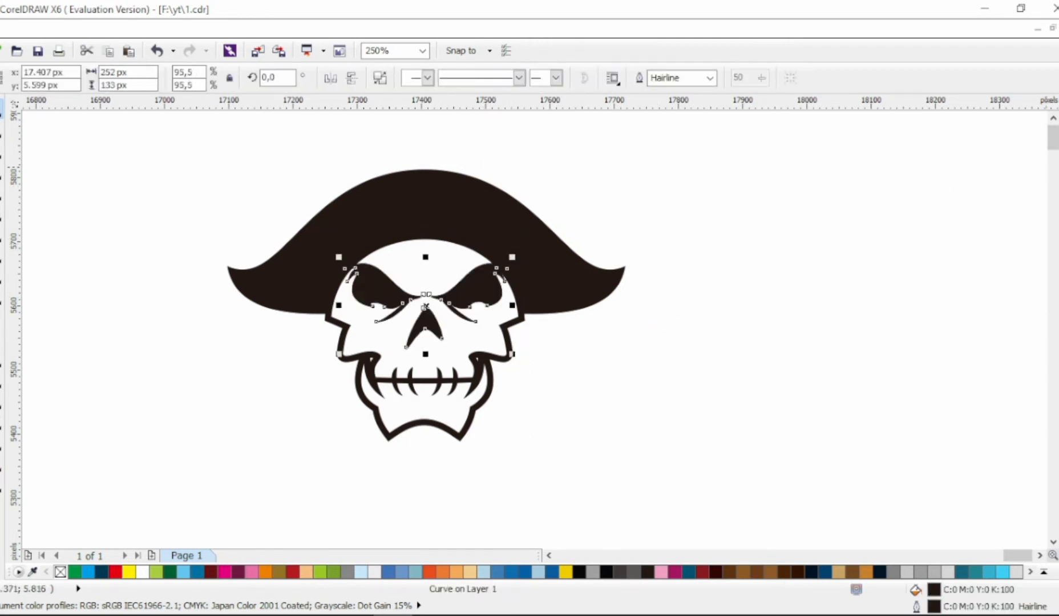
right_click(1056, 123)
left_click(665, 341)
- Raise the hat's top centre node and adjust its curve handles to make the crown taller
scroll(665, 341, "left", 1)
left_click(445, 179)
key("F10")
left_click_drag(436, 171, 561, 153)
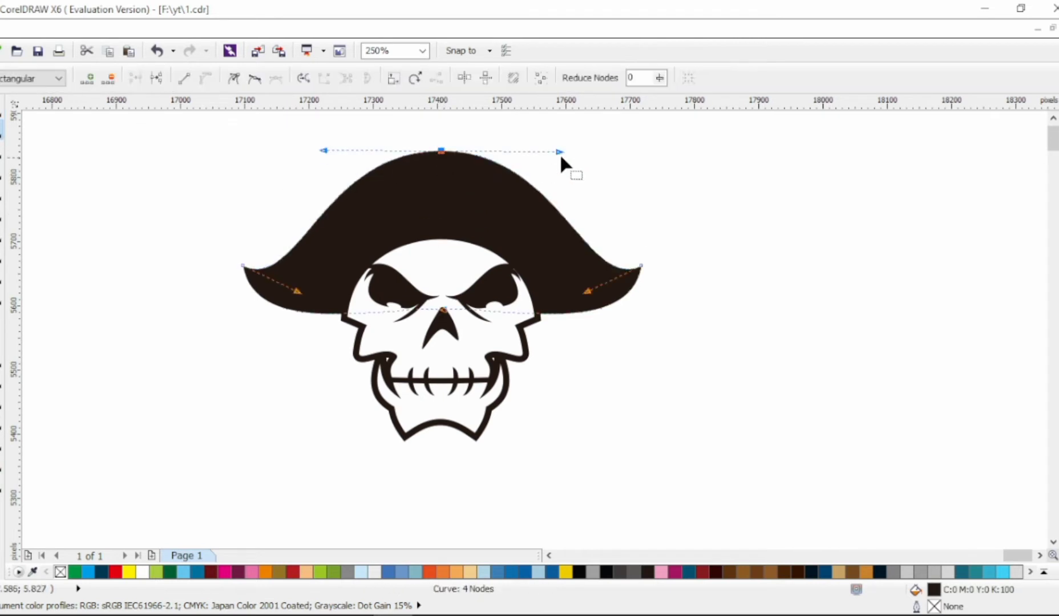
- Draw a two-node line from the hat's crown down to its left tip and convert it to a curve
left_click(3, 172)
left_click(437, 163)
left_click(256, 278)
key("F10")
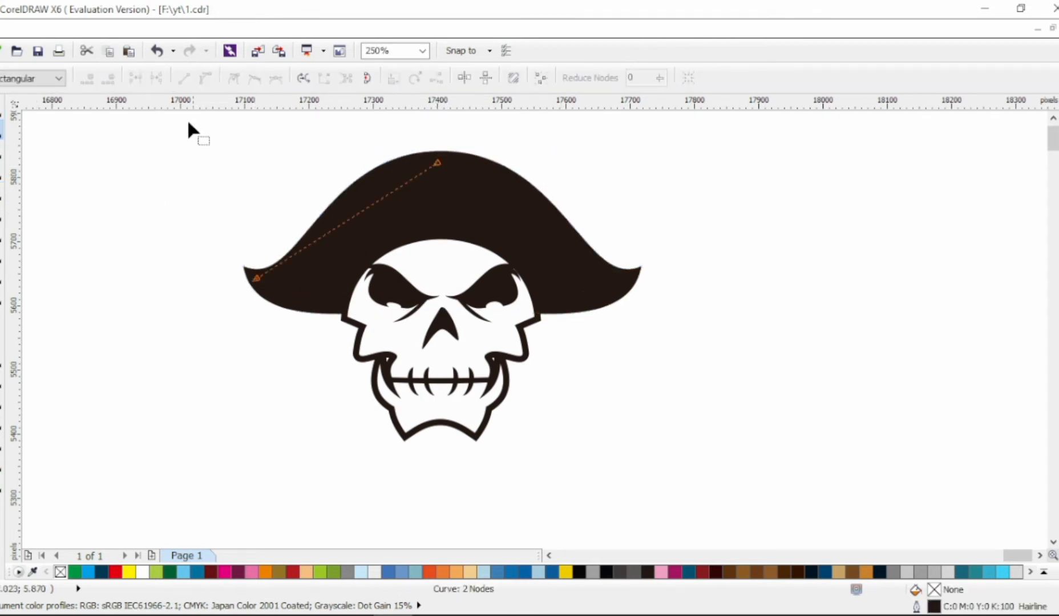
left_click_drag(188, 120, 556, 326)
left_click(210, 86)
- Bend the line into an S-curve that follows the hat's left edge, fine-tuning its end node and handles
left_click_drag(366, 208, 349, 186)
left_click_drag(303, 228, 324, 291)
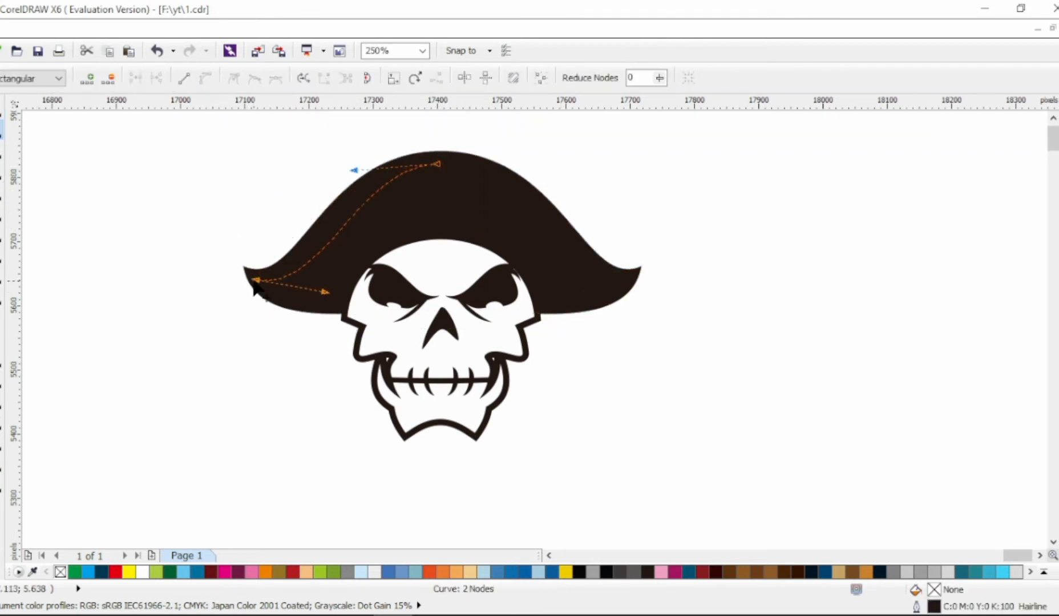
left_click_drag(256, 279, 254, 274)
left_click_drag(323, 288, 309, 290)
left_click_drag(354, 170, 346, 164)
- Give the hat's curve a 1.0 mm white outline and convert the outline to an object
left_click(4, 110)
left_click(710, 79)
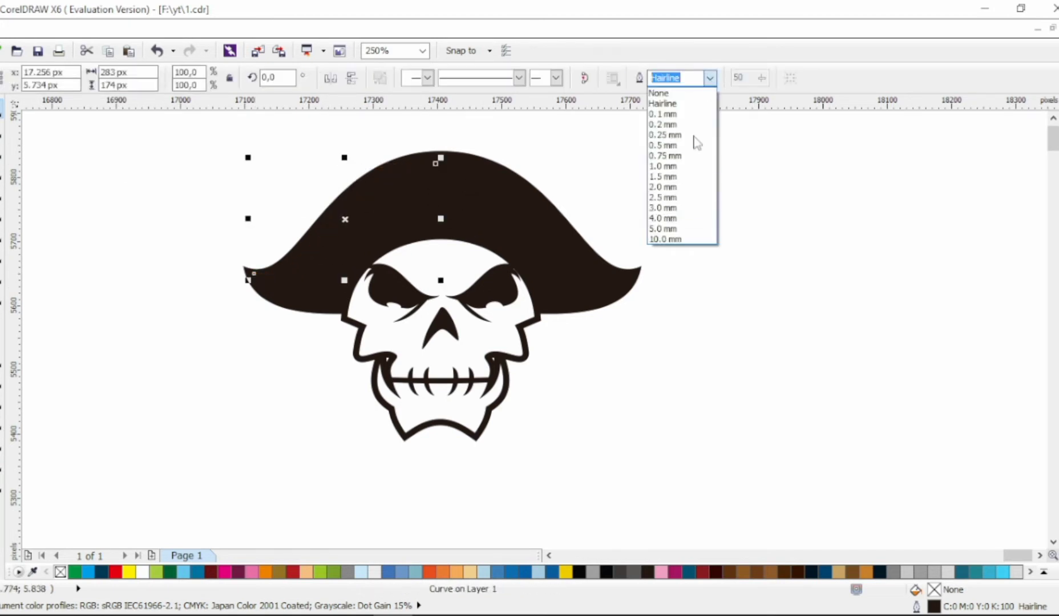
left_click(685, 164)
right_click(1051, 305)
key("ctrl+shift+q")
- Delete the extra node at the white stripe's outer end and reshape it into a tapered tip inside the brim
key("F10")
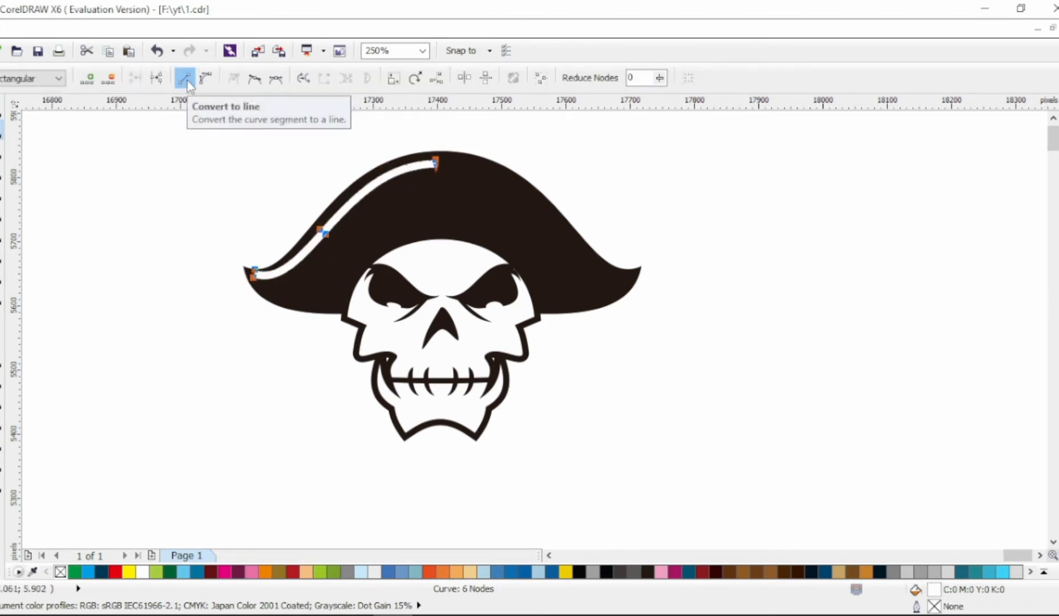
scroll(275, 260, "up", 1)
double_click(235, 293)
left_click_drag(241, 280, 234, 287)
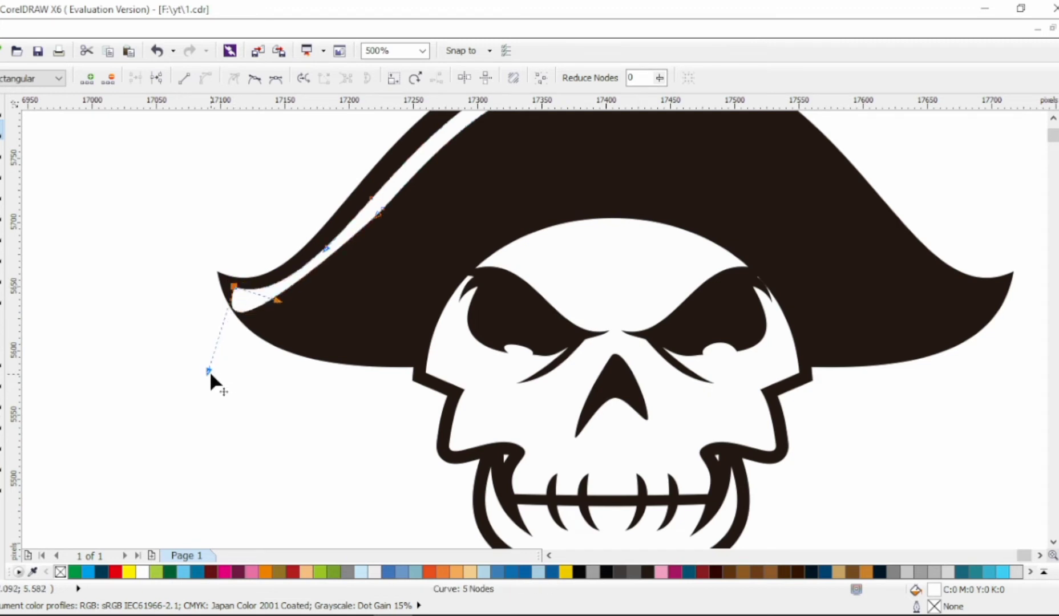
left_click_drag(209, 371, 295, 308)
scroll(412, 203, "down", 1)
- Duplicate the white stripe onto the hat's right half and mirror it horizontally
left_click(4, 110)
right_click(535, 171)
left_click_drag(426, 171, 583, 165)
left_click(330, 79)
- Weld the two stripe halves and centre the result horizontally on the hat
left_click(484, 137, "shift")
left_click(478, 79)
left_click(537, 170, "shift")
key("c")
left_click(785, 170)
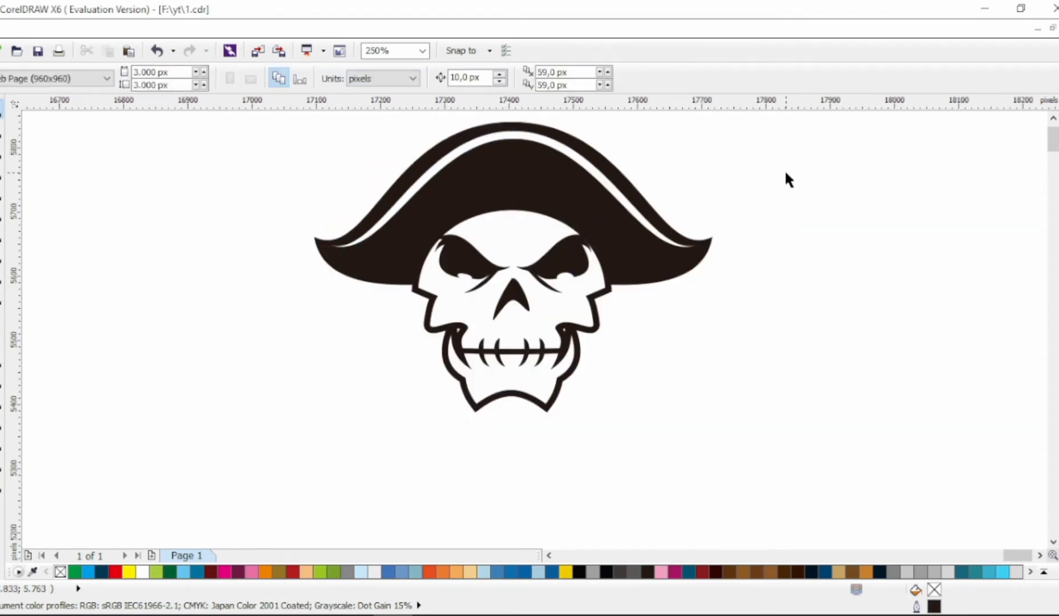
scroll(545, 190, "down", 1)
scroll(544, 204, "up", 1)
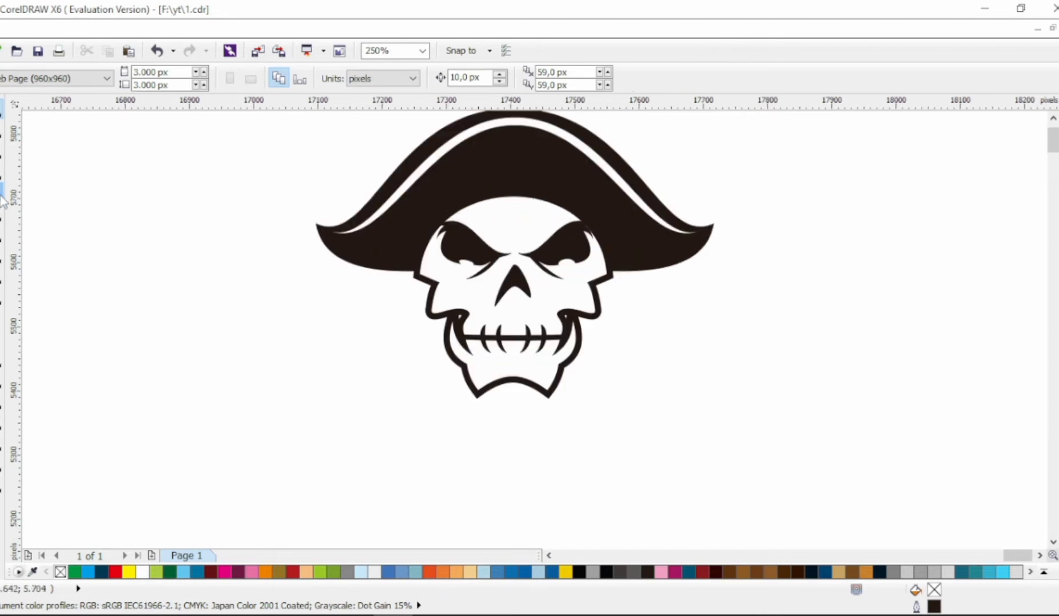
left_click(3, 193)
left_click(442, 199)
key("F10")
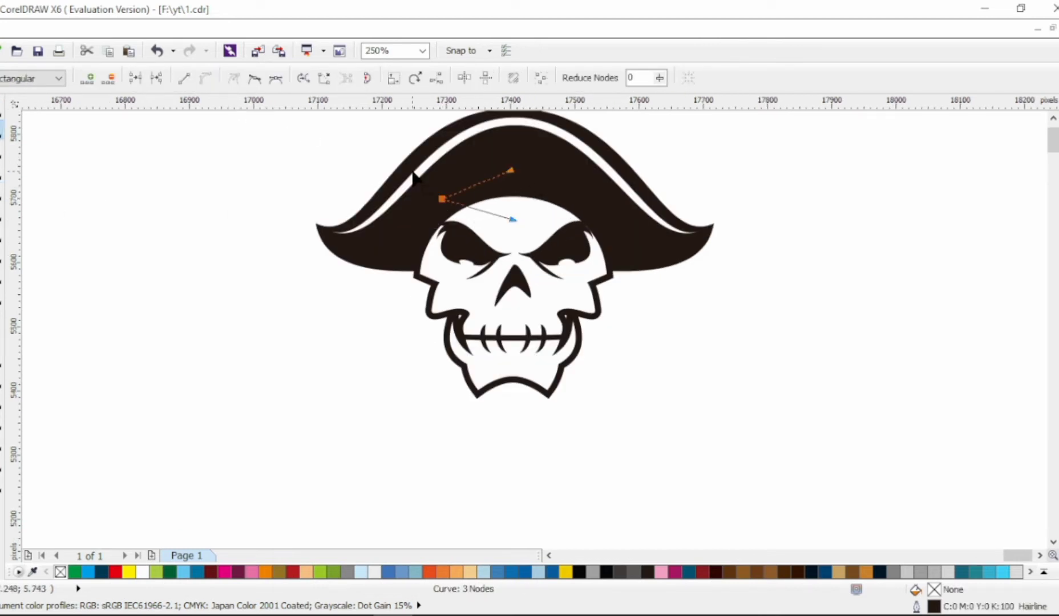
key("Delete")
- Draw a wide, flat ellipse across the hat just above the skull's forehead
left_click(3, 109)
left_click(4, 257)
mouse_move(431, 169)
left_mouse_down()
mouse_move(585, 226)
mouse_move(601, 219)
mouse_move(589, 195)
left_mouse_up()
- Try to trim the white skull with the ellipse, and undo the trim
key("space")
left_click(531, 230, "shift")
left_click(499, 78)
key("ctrl+z")
- Set the ellipse's rotation to 90 degrees and resize it into a wide oval bulging down over the forehead
left_click(282, 76)
key("BackSpace")
key("BackSpace")
type("90")
key("Return")
left_click_drag(515, 263, 515, 248)
left_click_drag(589, 188, 566, 187)
left_click_drag(515, 248, 515, 225)
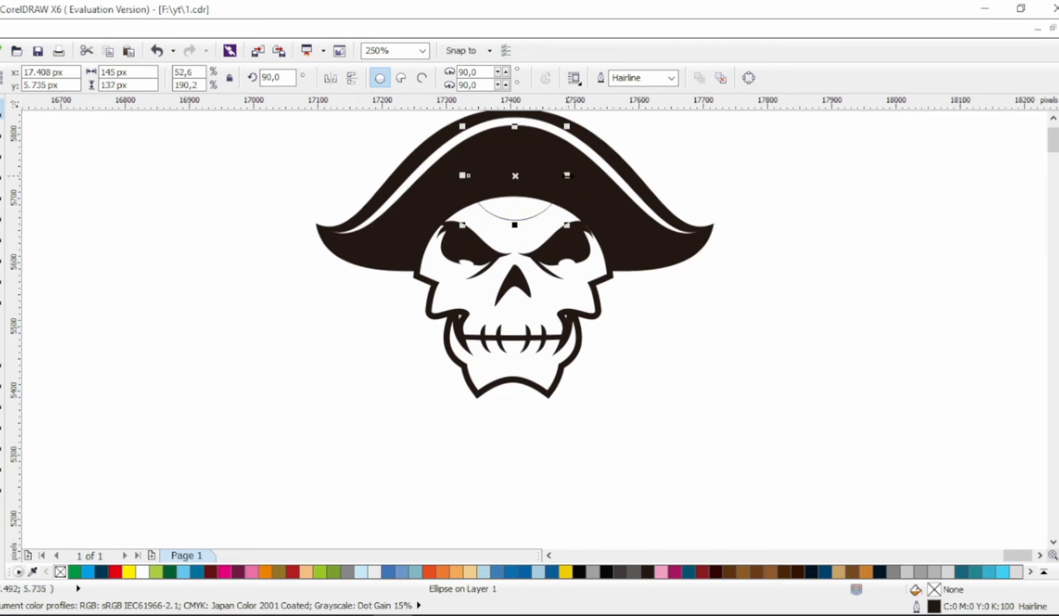
left_click_drag(567, 175, 599, 175)
- Trim the white skull with the ellipse so the hat's brim dips over the forehead
left_click(562, 215, "shift")
left_click(496, 78)
left_click(708, 149)
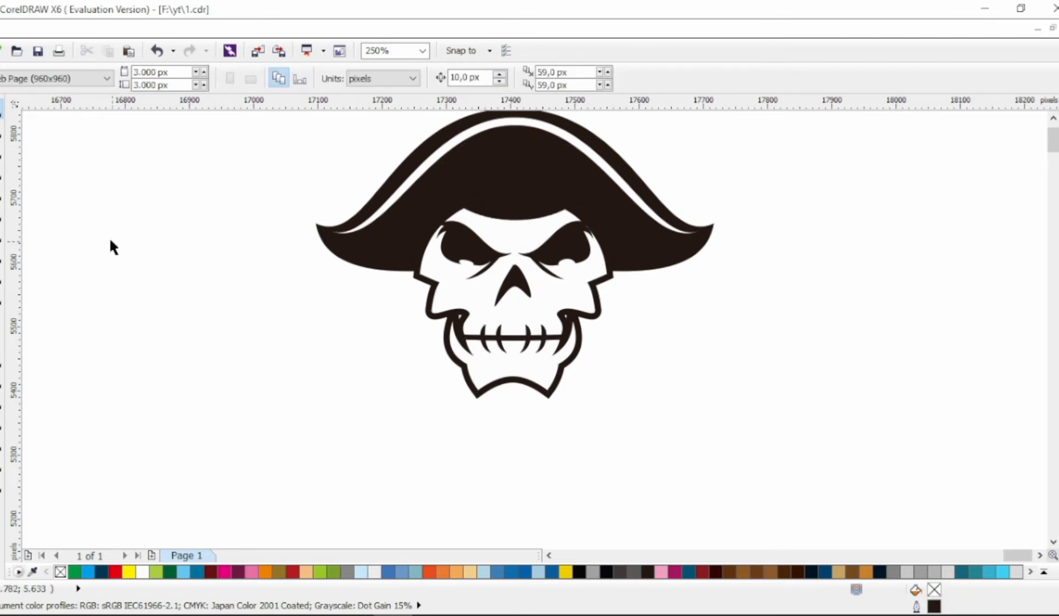
- Draw an open eight-node line from beside the skull through jagged hair points to the shoulder and under the jaw
key("F10")
left_click(323, 326)
left_click(356, 340)
double_click(330, 353)
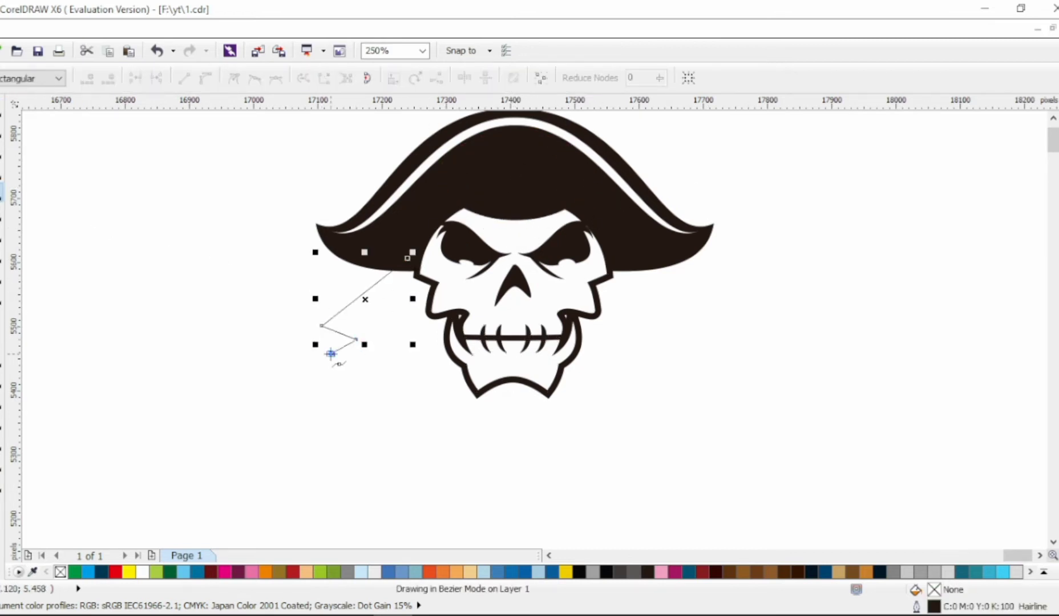
left_click(224, 383)
left_click(221, 423)
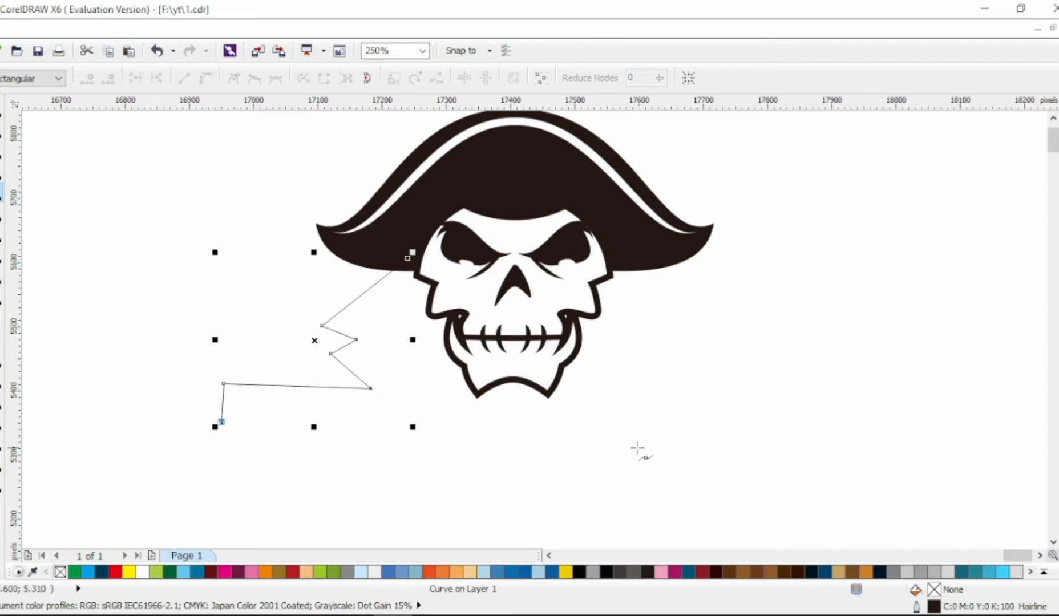
left_click(524, 437)
- Reposition the jagged hair nodes and the line's upper end to refine the left silhouette beside the skull
left_click(3, 129)
left_click_drag(368, 389, 380, 362)
left_click_drag(407, 258, 417, 253)
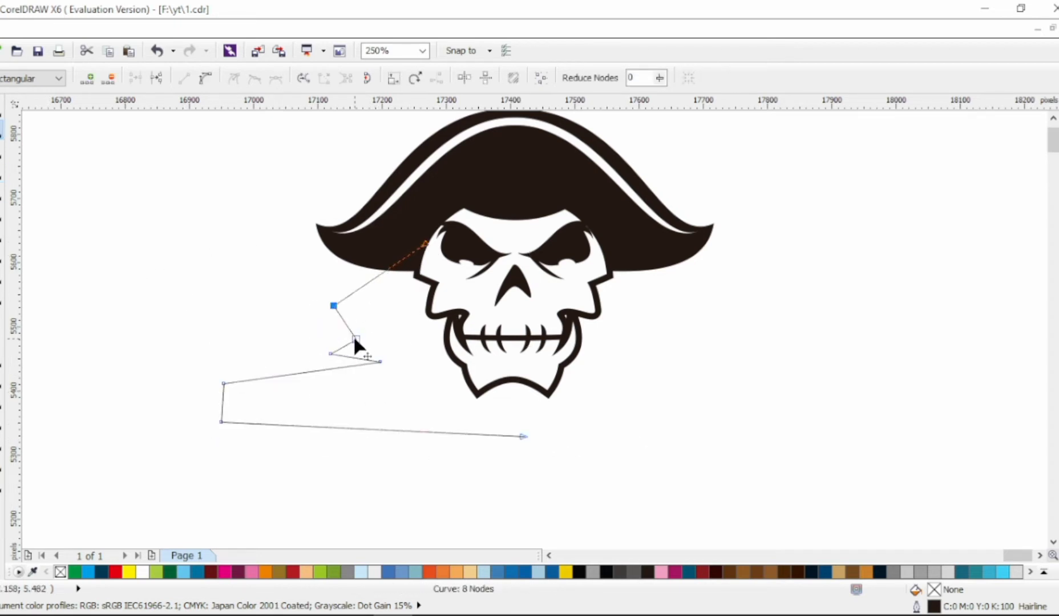
left_click_drag(380, 362, 363, 356)
left_click_drag(345, 340, 344, 344)
left_click(363, 320)
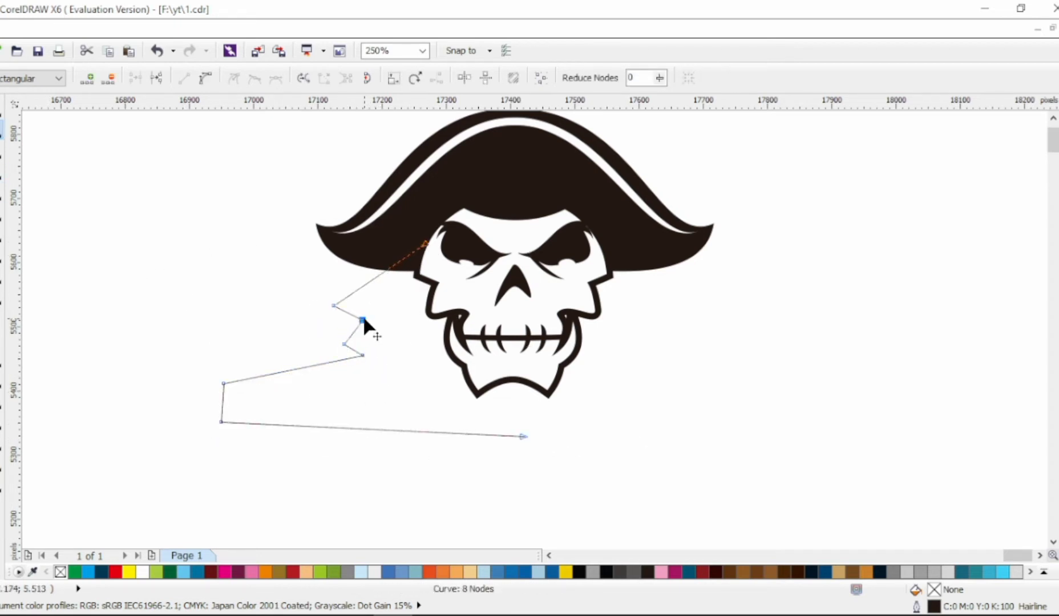
- Convert all the silhouette's segments to curves and bend the hair and shoulder edges
key("ctrl+a")
left_click(205, 80)
left_click_drag(386, 271, 376, 265)
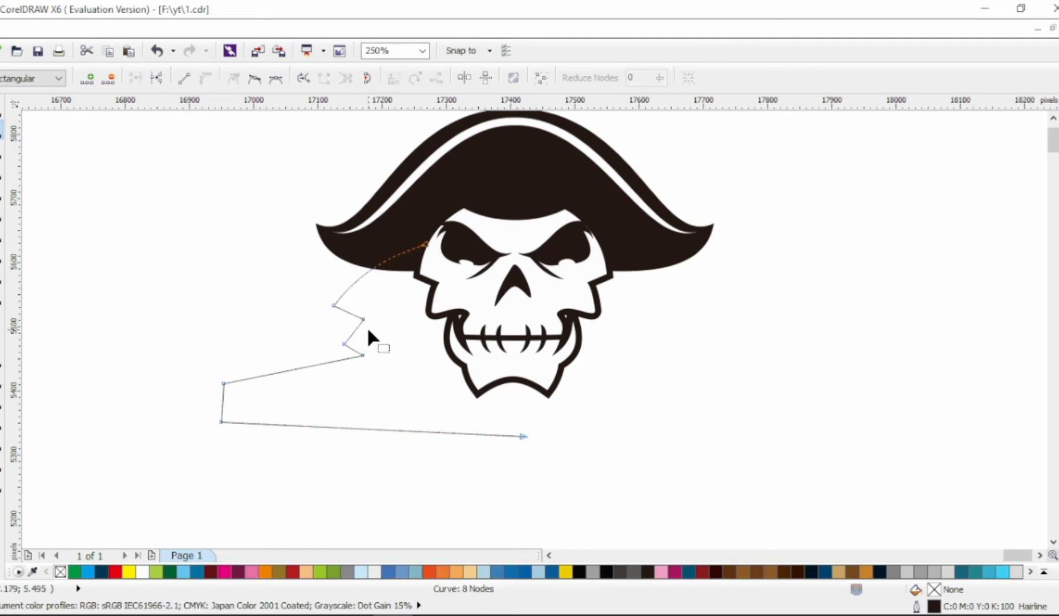
left_click_drag(355, 359, 296, 378)
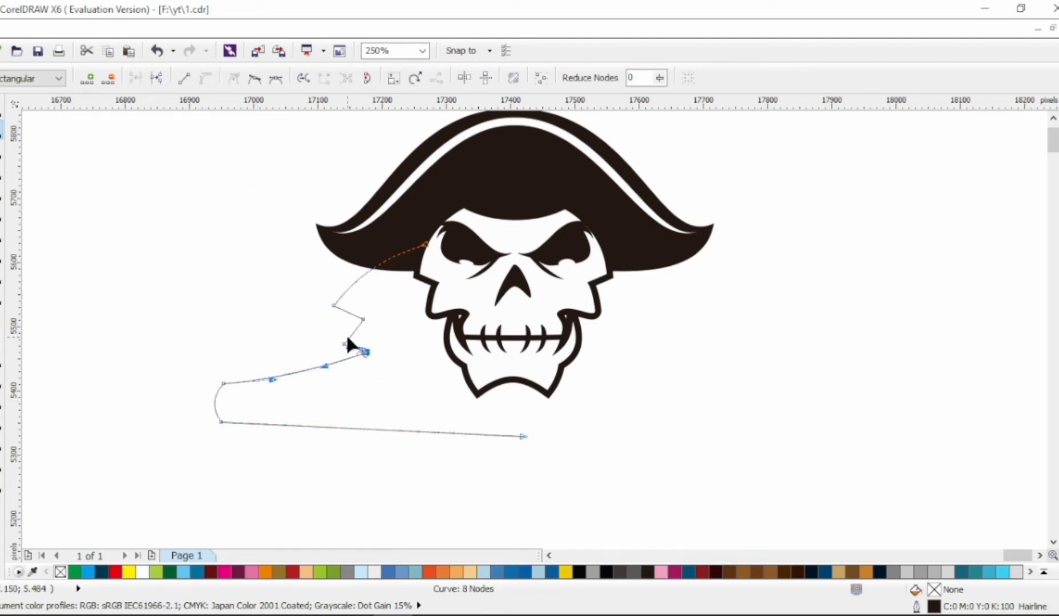
- Place a horizontally mirrored copy of the hair and shoulder line on the other side and combine both halves
key("space")
left_click(331, 78)
left_click_drag(639, 366, 709, 386)
left_click(495, 435, "shift")
key("ctrl+l")
- Join the silhouette halves at the top and bottom centre, and delete the bottom centre node
key("space")
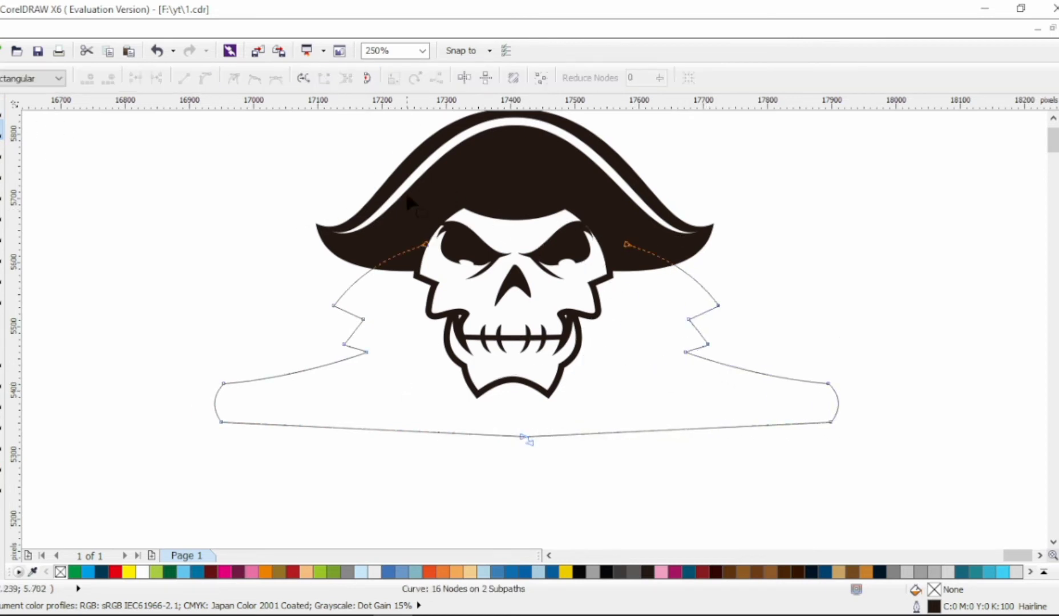
key("Delete")
key("space")
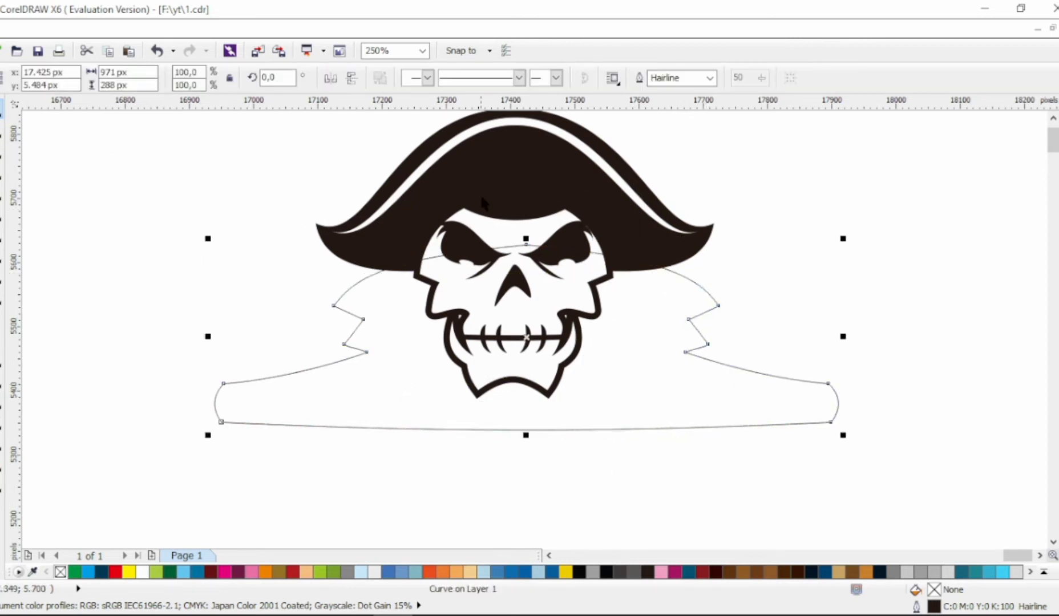
- Centre the hair and shoulder silhouette horizontally on the hat, fill it with black, and send it to the back
left_click(480, 197, "shift")
key("c")
left_click(480, 197, "shift")
left_click(1057, 139)
key("shift+Page_Down")
left_click(886, 219)
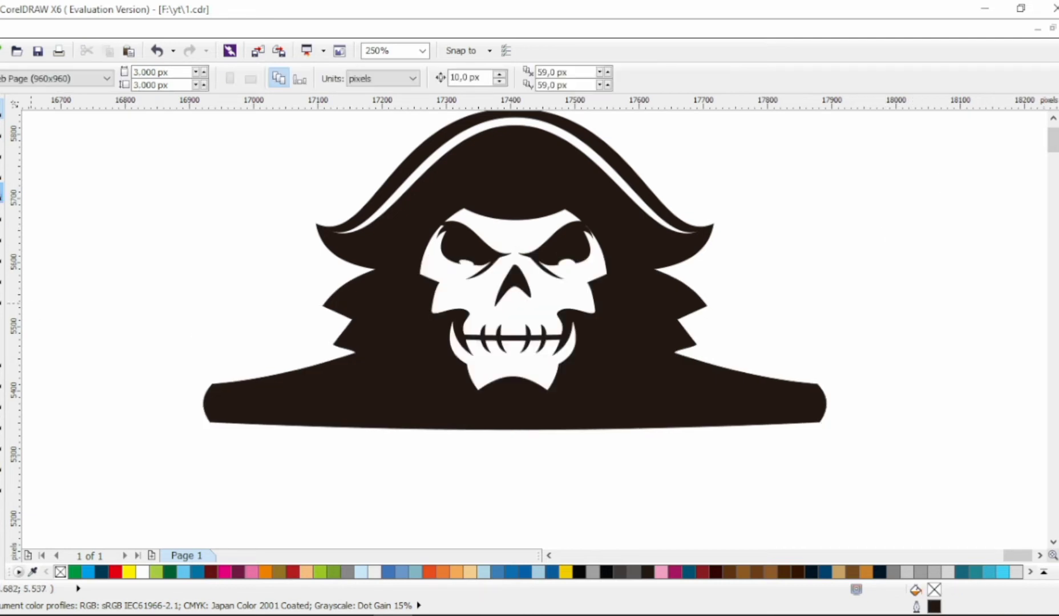
- Draw a five-node zigzag line inside the left hair edge, running down to the shoulder beside the chin
left_click(1, 192)
left_click(404, 276)
left_click(343, 302)
left_click(385, 324)
left_click(358, 336)
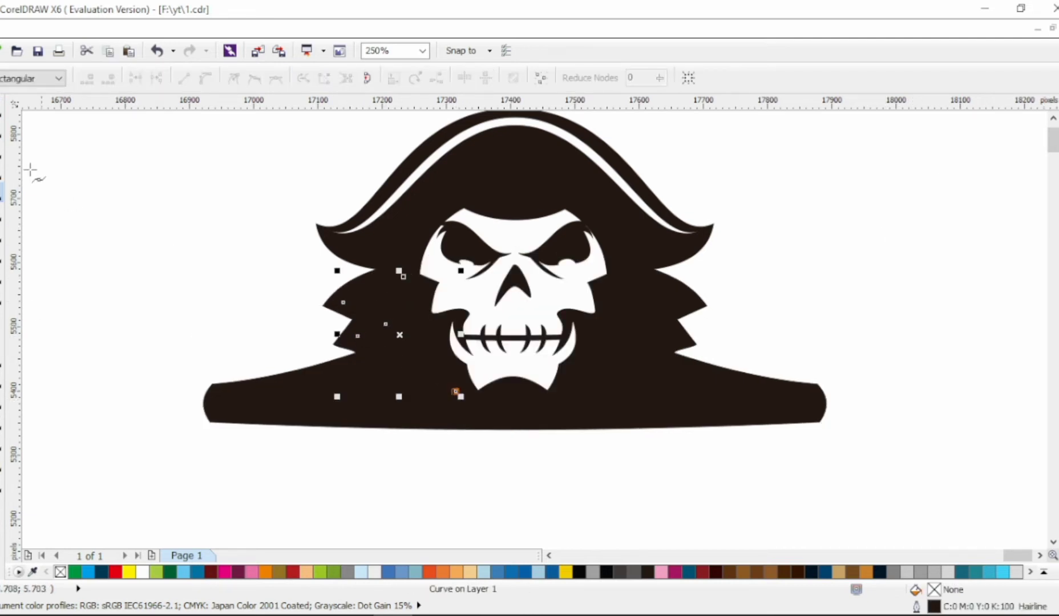
- Give the zigzag line a white outline 1.0 mm wide and convert the outline to an object
left_click(2, 117)
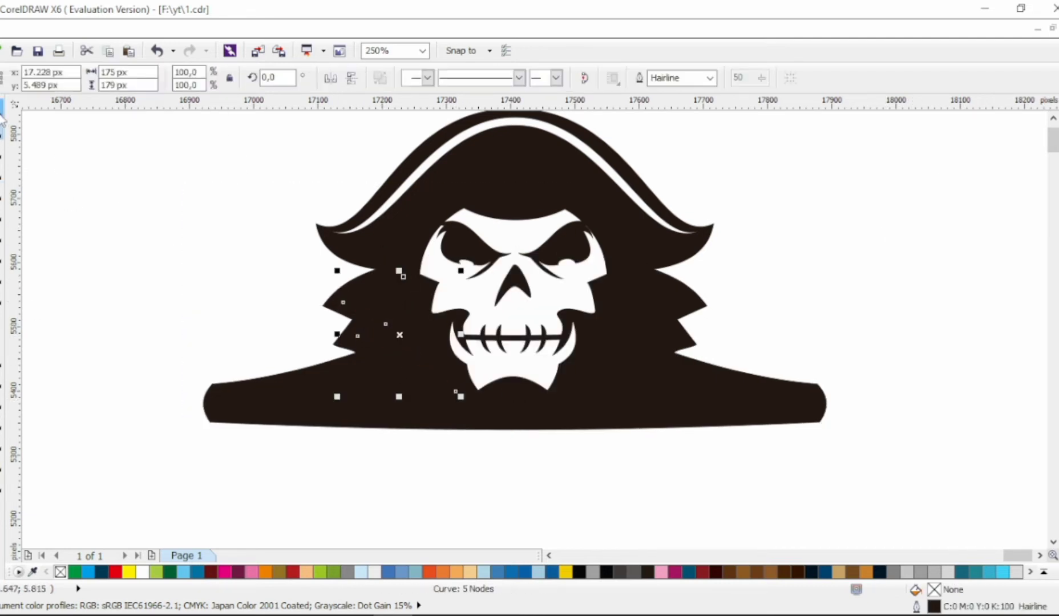
left_click(710, 78)
left_click(698, 163)
left_click(710, 78)
left_click(689, 172)
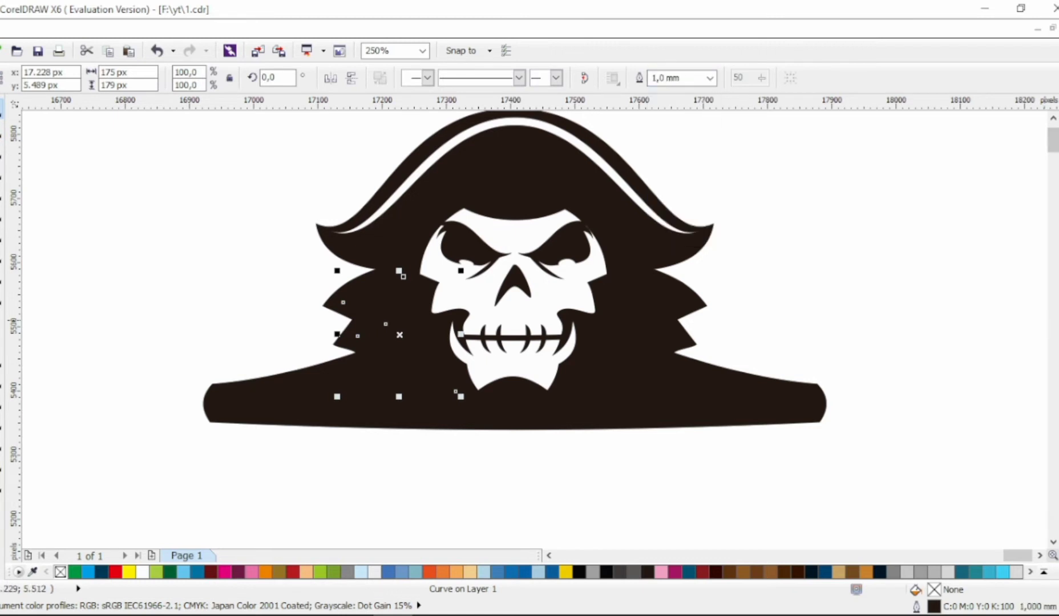
right_click(142, 572)
key("ctrl+shift+q")
- Delete surplus nodes from the upper part of the white zigzag strand and bend its edges into a taper
left_click(1, 129)
scroll(388, 234, "up", 1)
scroll(313, 338, "up", 1)
left_click_drag(292, 348, 267, 421)
key("Delete")
left_click_drag(527, 325, 453, 292)
left_click_drag(359, 369, 351, 357)
left_click_drag(467, 449, 457, 282)
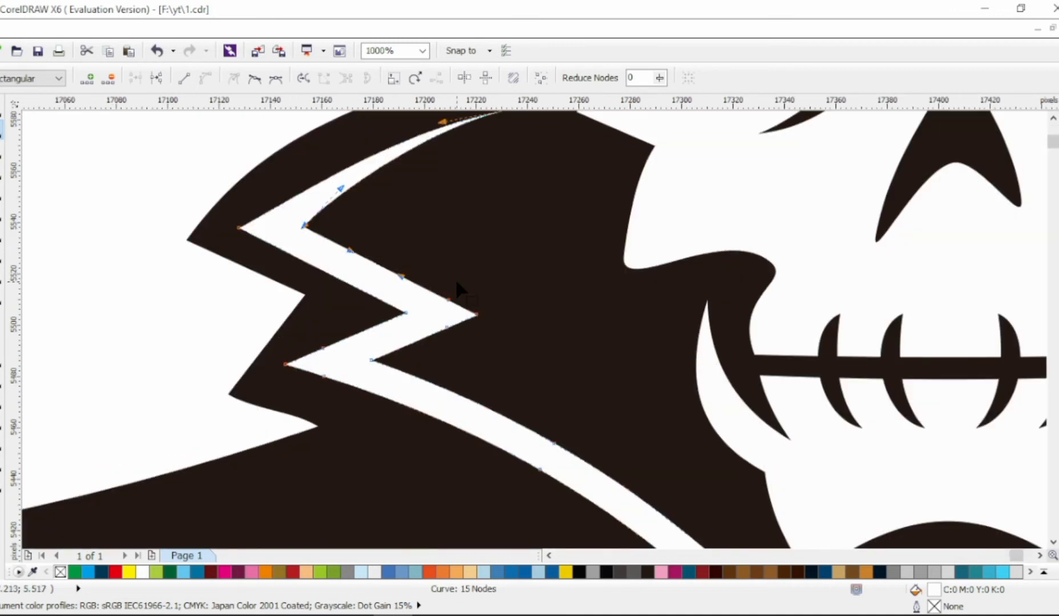
- Remove the surplus nodes at the strand's lower end and curve its edges into a sharp point
scroll(409, 342, "down", 2)
scroll(403, 276, "up", 2)
left_click_drag(250, 129, 177, 184)
key("Delete")
left_click_drag(392, 251, 373, 285)
key("Delete")
left_click(366, 294)
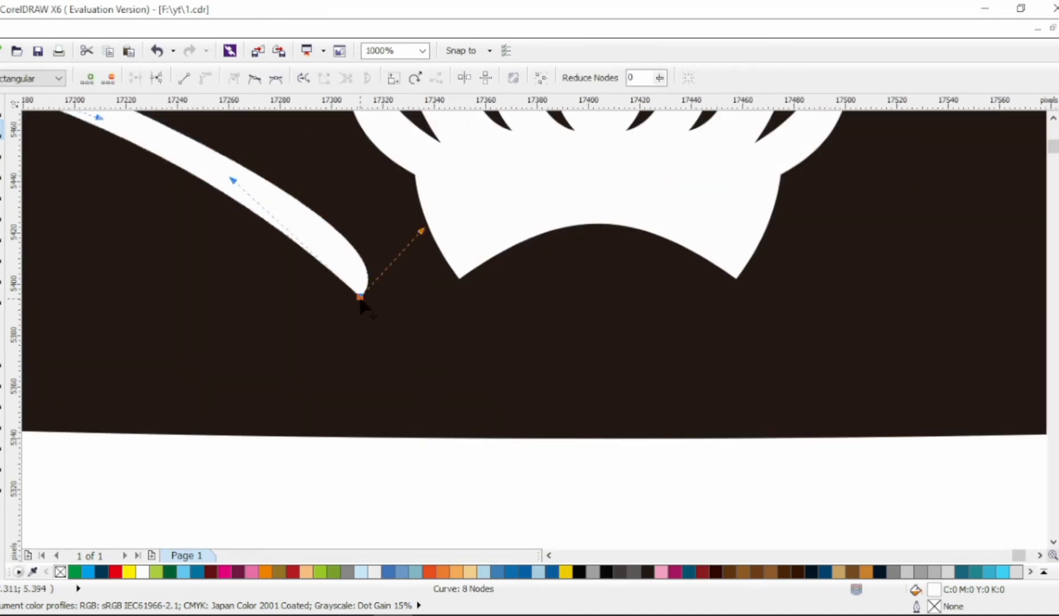
left_click_drag(432, 228, 333, 178)
scroll(236, 174, "down", 3)
scroll(236, 251, "up", 2)
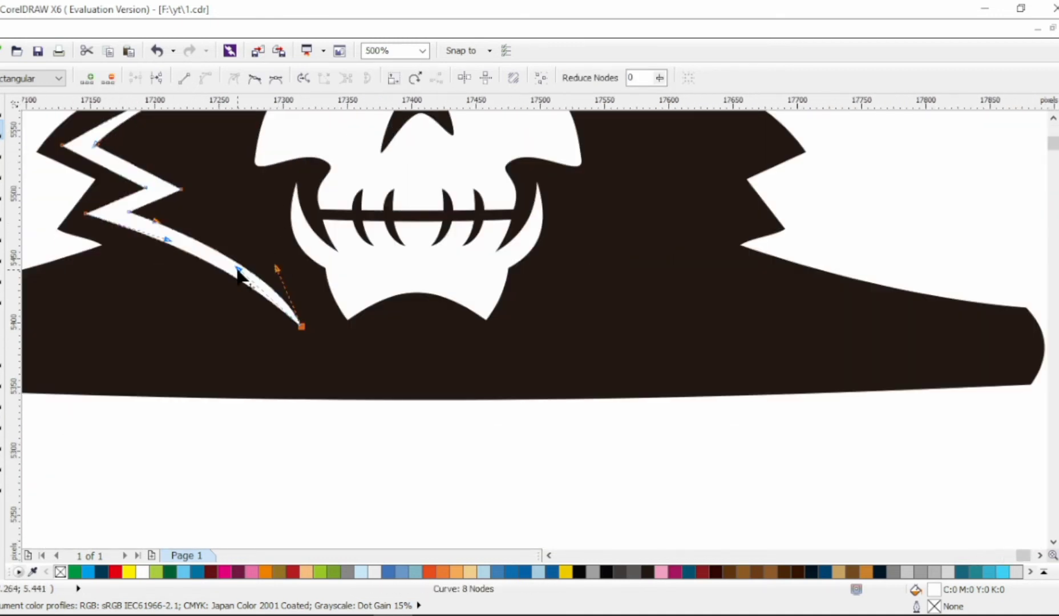
- Place a horizontally mirrored copy of the white hair strand on the other side of the skull
scroll(232, 244, "left", 3)
key("space")
right_click(558, 244)
left_click_drag(279, 214, 566, 233)
left_click(330, 77)
left_click(288, 219, "shift")
left_click(699, 290, "shift")
key("c")
key("ctrl+z")
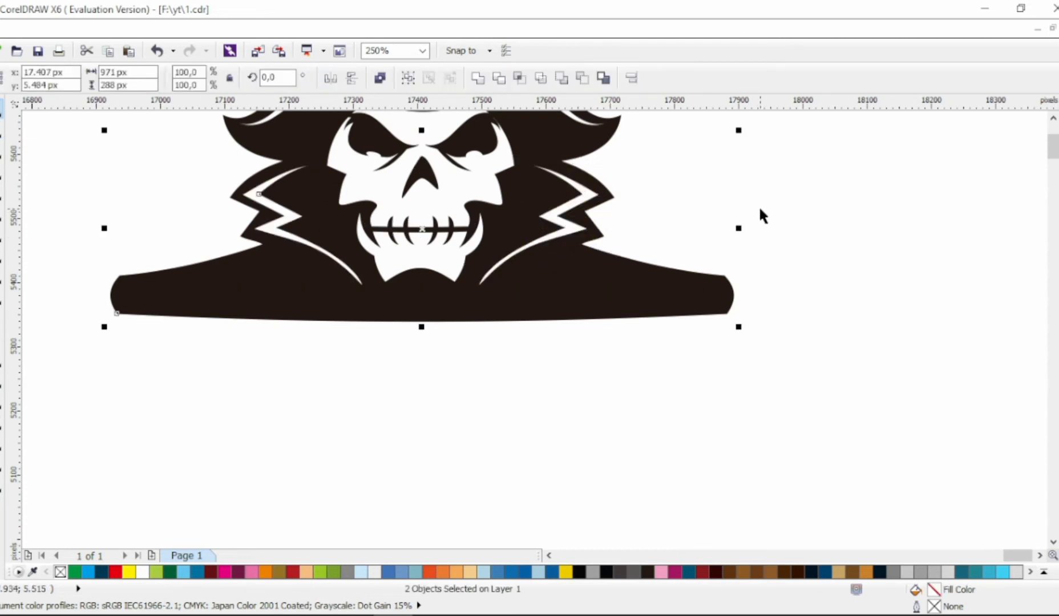
left_click(759, 205)
left_click_drag(357, 286, 357, 310)
key("ctrl+z")
- Weld the two white hair strands together and centre them horizontally on the black silhouette
left_click(334, 258)
left_click(513, 255, "shift")
left_click(479, 79)
left_click(553, 311, "shift")
key("c")
key("Escape")
scroll(507, 252, "up", 2)
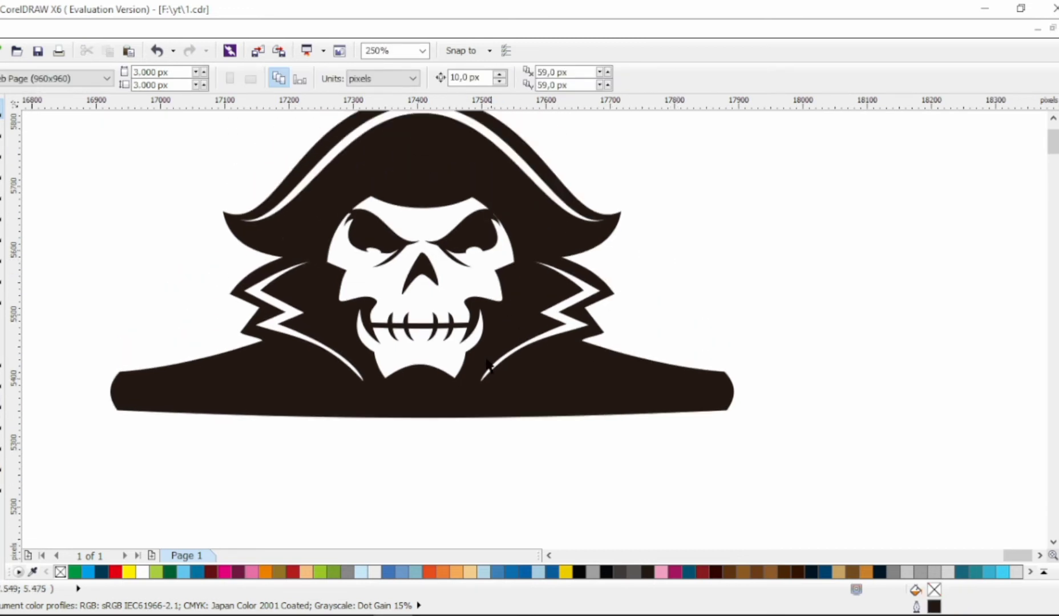
- Draw a tapered highlight shape along the left shoulder, with its wide rounded end at the shoulder tip
left_click(2, 194)
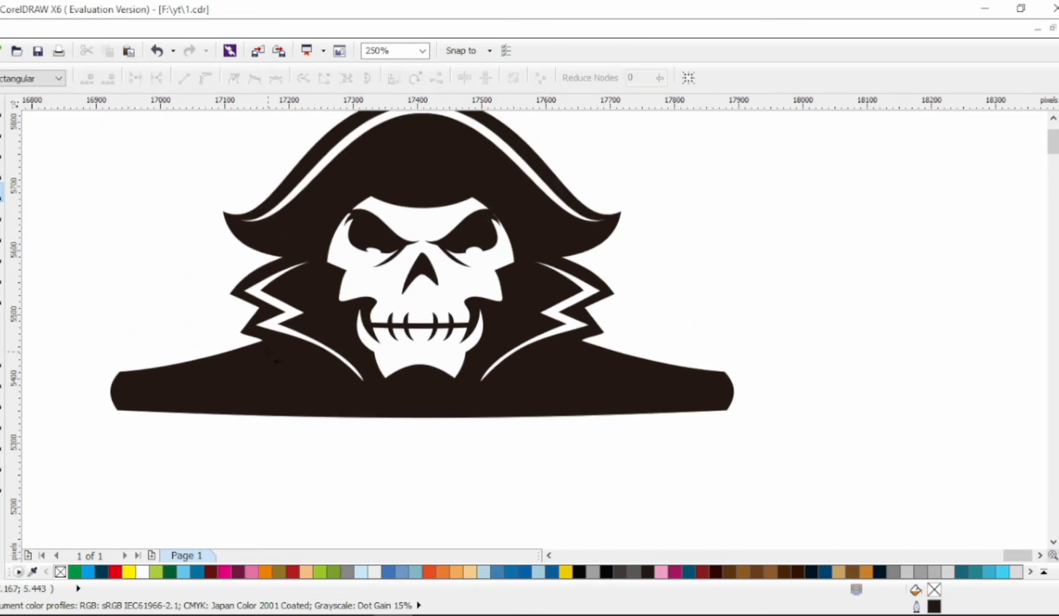
mouse_move(278, 354)
left_mouse_down()
mouse_move(126, 388)
mouse_move(654, 376)
left_mouse_up()
left_click(278, 354)
left_click(2, 128)
left_click(1, 114)
- Mirror a copy of the shoulder highlight onto the other shoulder and weld both highlights together
left_click(330, 78)
left_click(175, 388, "shift")
left_click(477, 78)
- Fill the shoulder highlights with white without an outline and centre them on the black silhouette
left_click(142, 572)
right_click(60, 572)
left_click(589, 395, "shift")
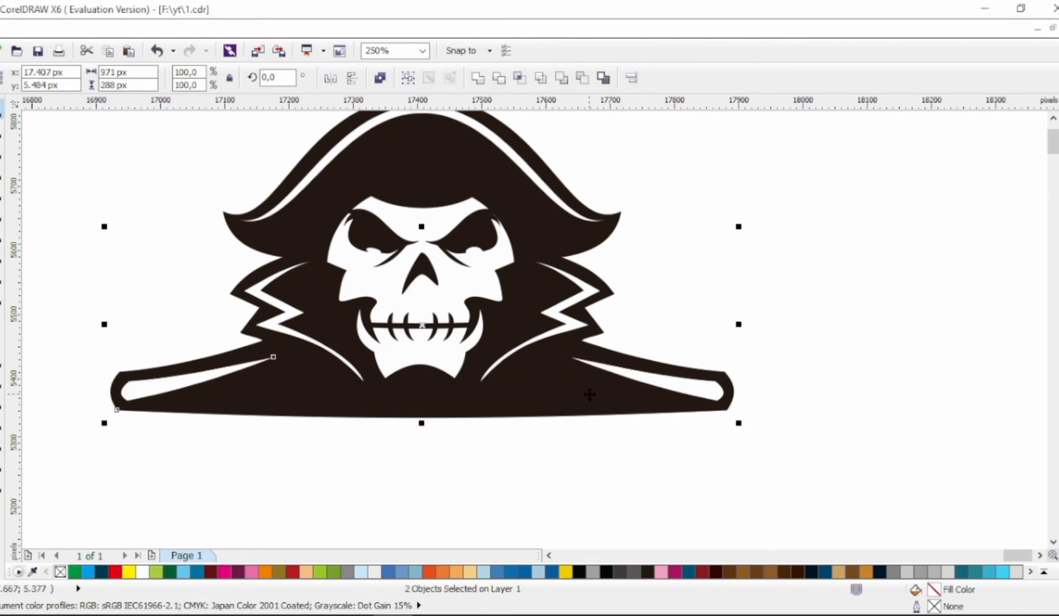
key("Escape")
- Draw the left half of a pointed shield below the shoulders and bend its side outward
scroll(648, 297, "down", 2)
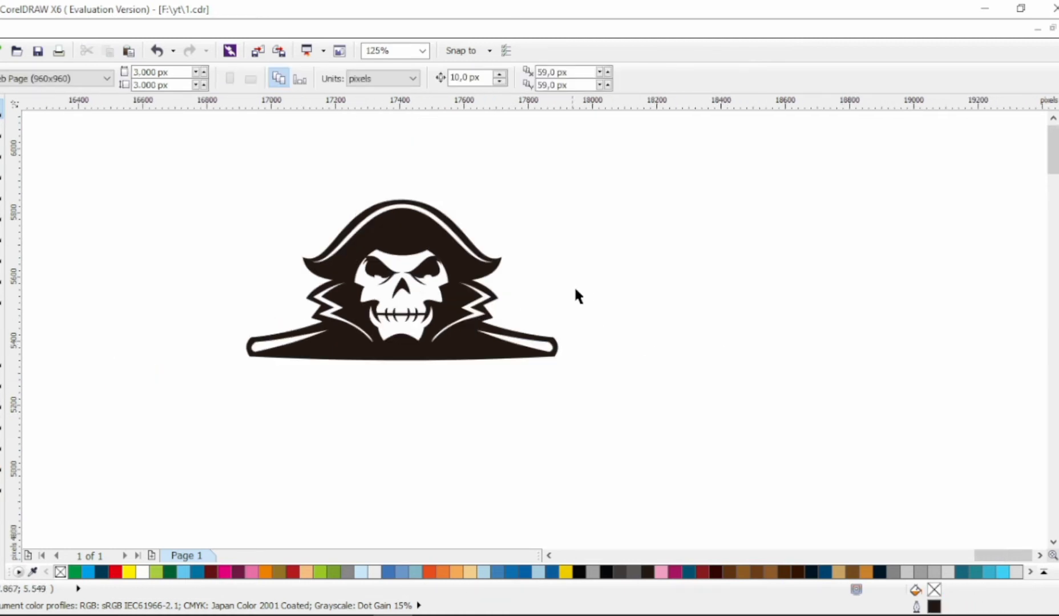
left_click(2, 192)
scroll(402, 309, "down", 1)
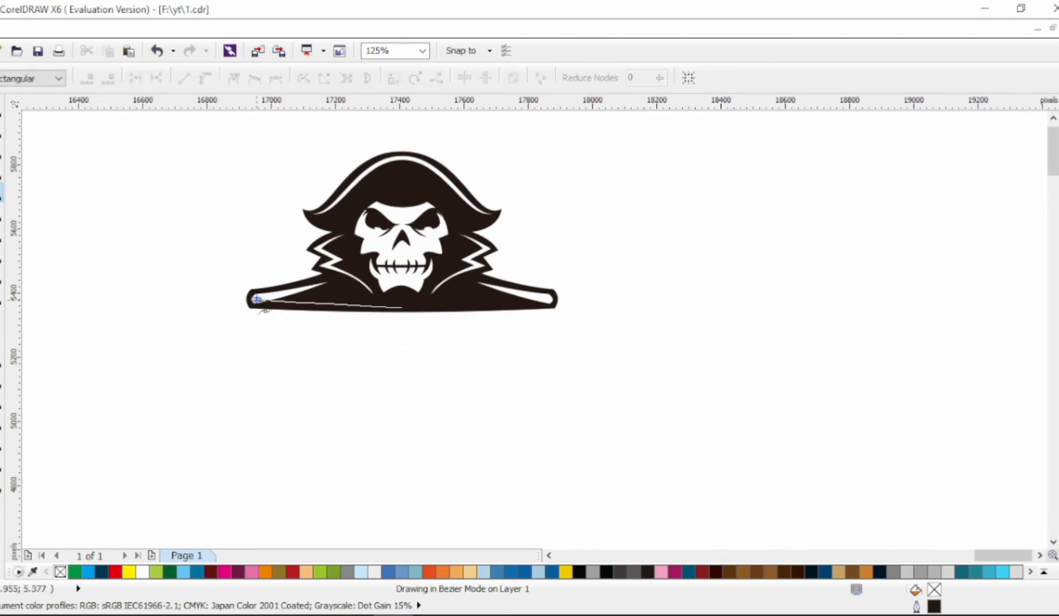
left_click(257, 300)
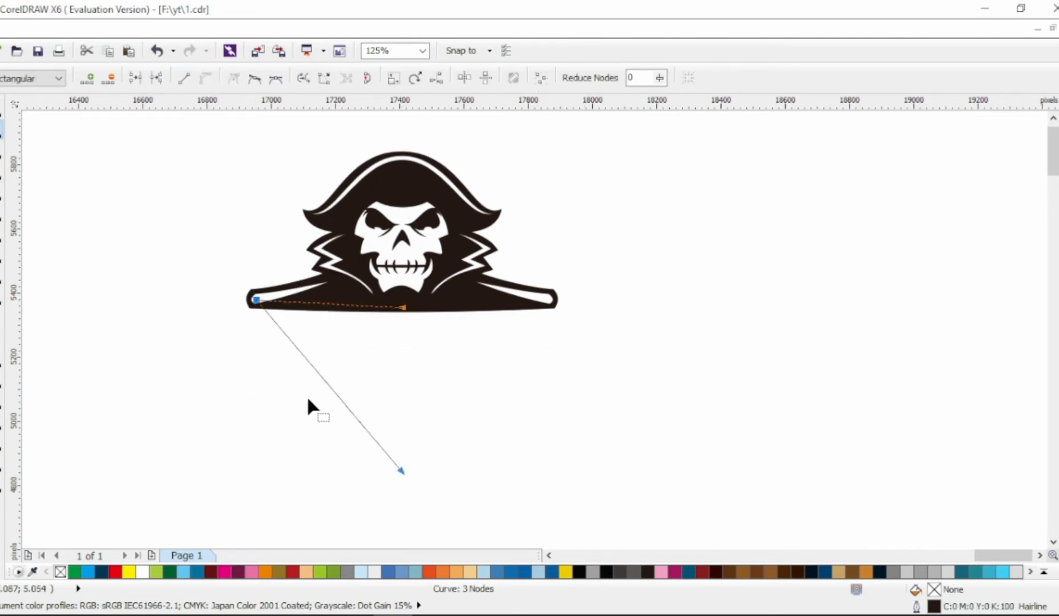
left_click(307, 399)
left_click_drag(319, 372, 290, 383)
- Combine the shield half with a mirrored copy and join the halves at the top and bottom centre
key("space")
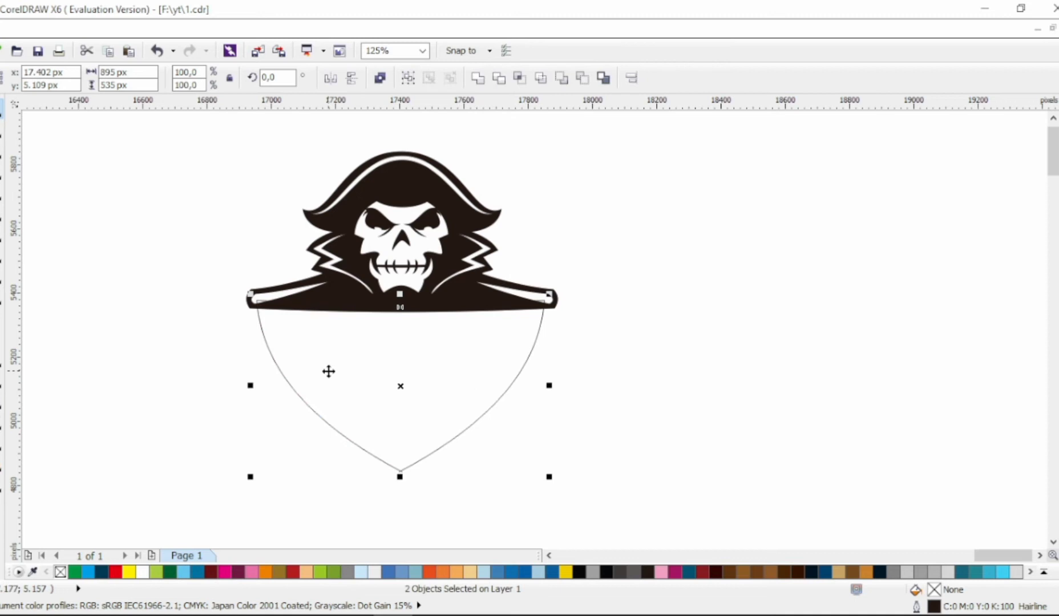
left_click(380, 77)
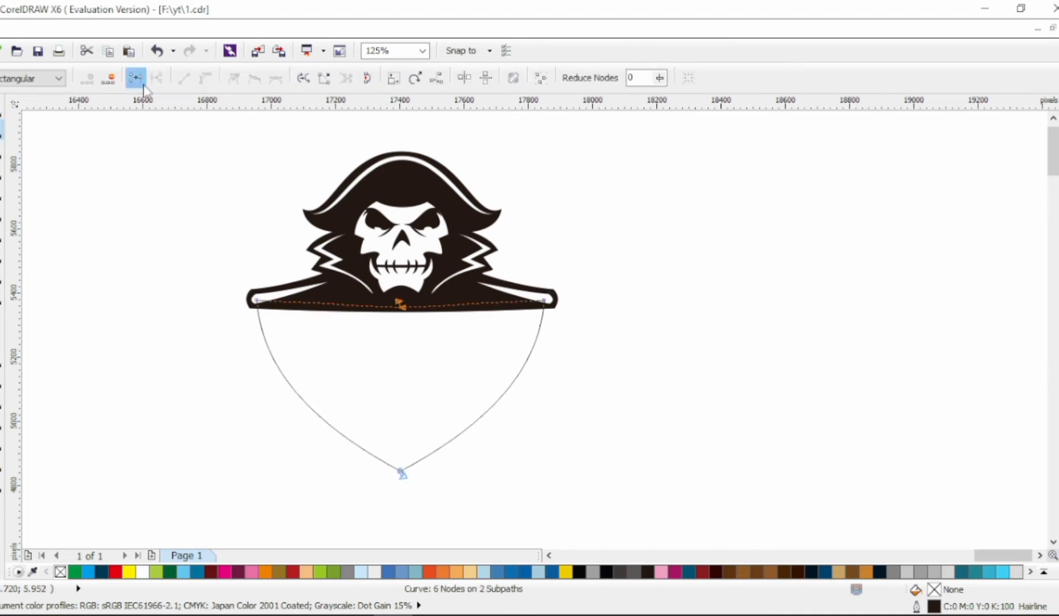
left_click(137, 79)
key("Delete")
left_click_drag(363, 394, 434, 502)
left_click(135, 78)
key("space")
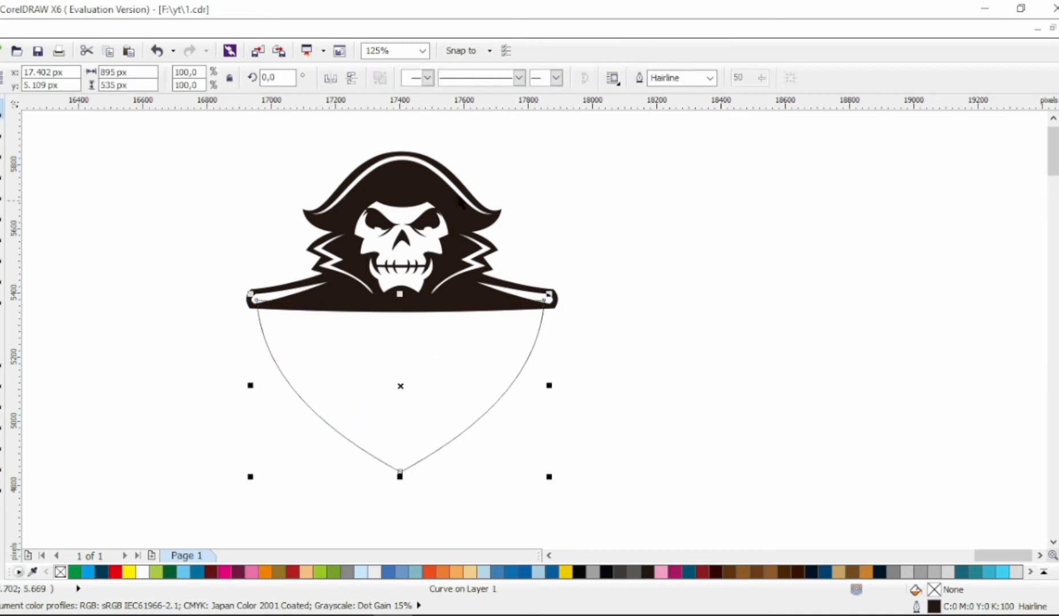
- Centre the shield horizontally under the shoulders and fill it with black
left_click(477, 331)
left_click(537, 331)
left_click(738, 223)
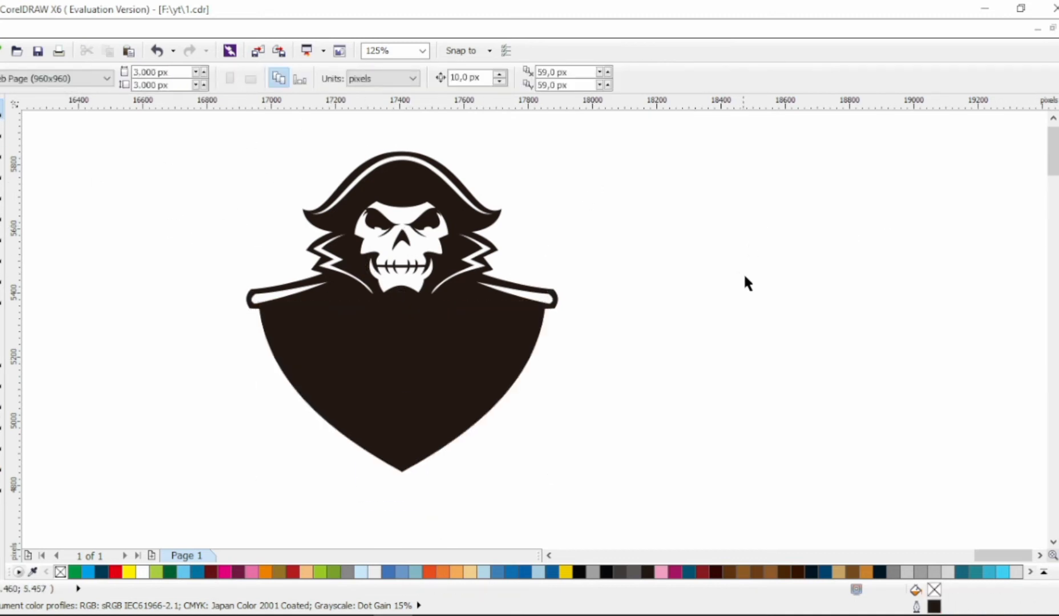
- Add the artistic text CAPTAINS across the shield and enlarge it to about 57 pt
left_click(3, 320)
left_click(198, 347)
key("Caps_Lock")
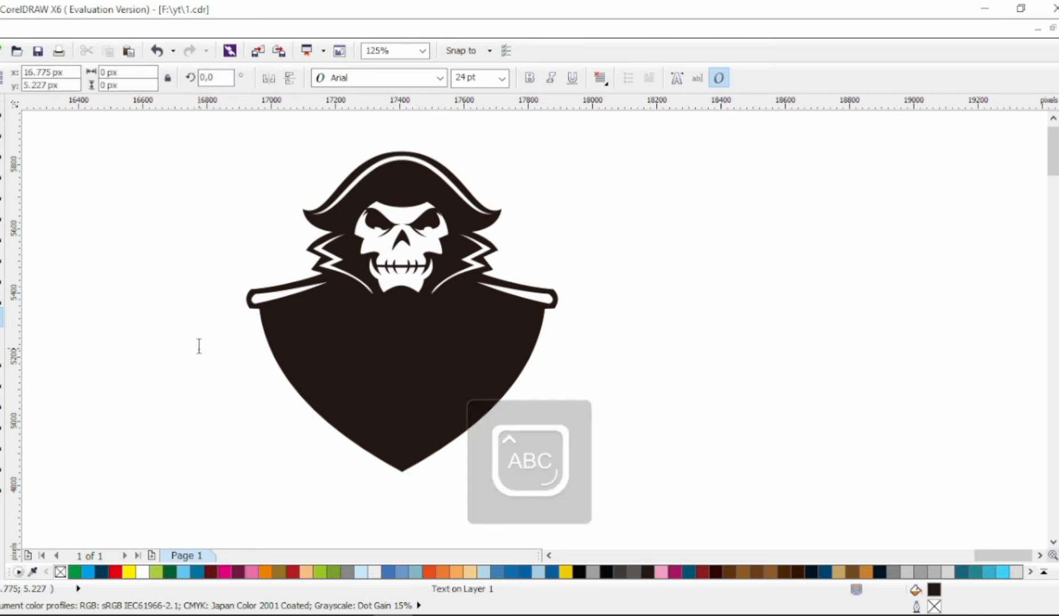
type("CAPTA")
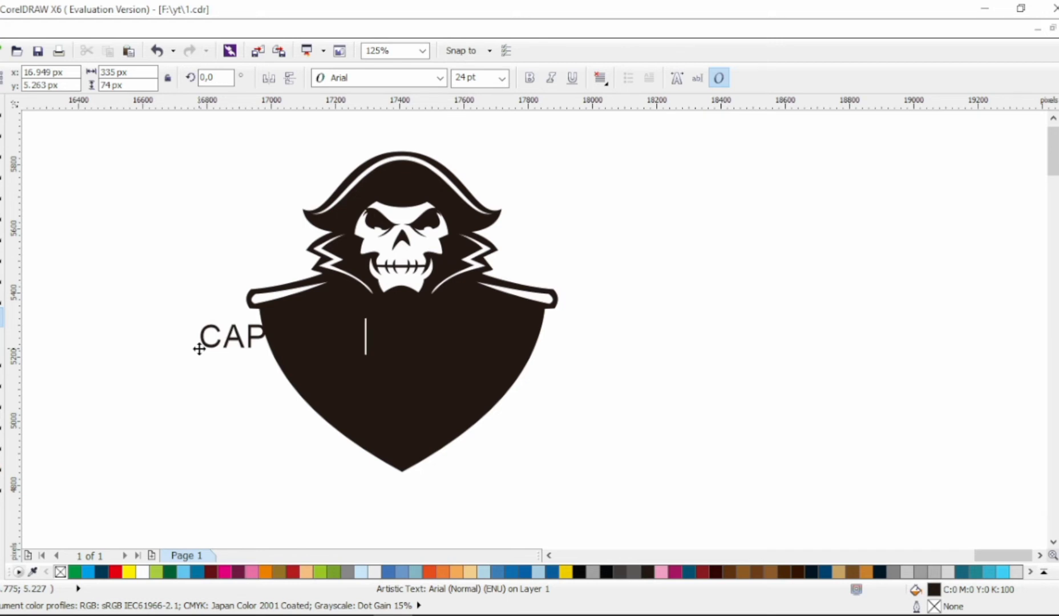
key("Caps_Lock")
left_click_drag(369, 354, 591, 387)
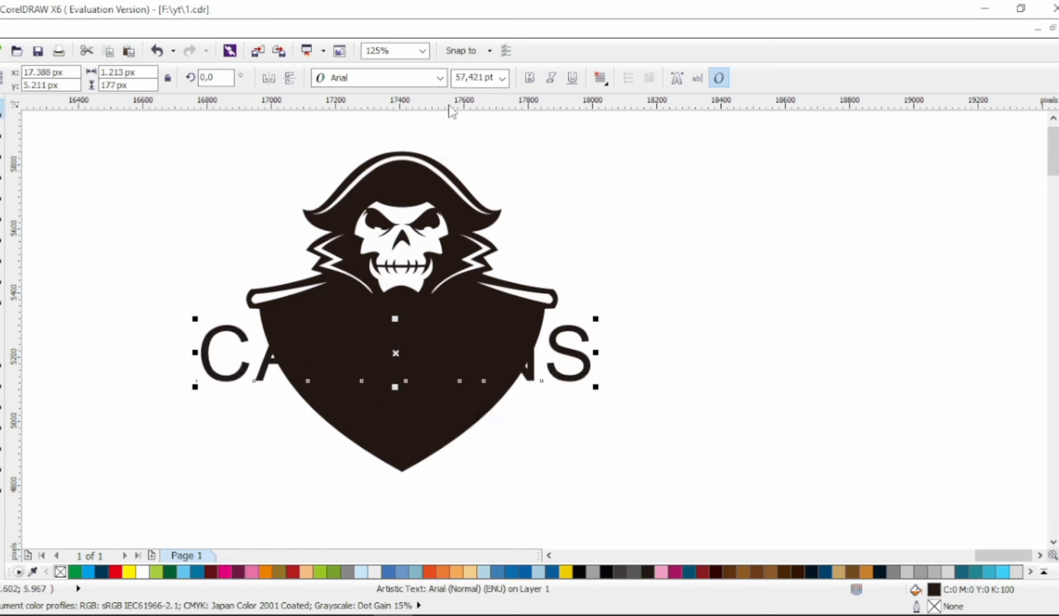
- Set the font of the CAPTAINS text to Ethnocentric Rg
left_click(440, 78)
scroll(444, 343, "down", 5)
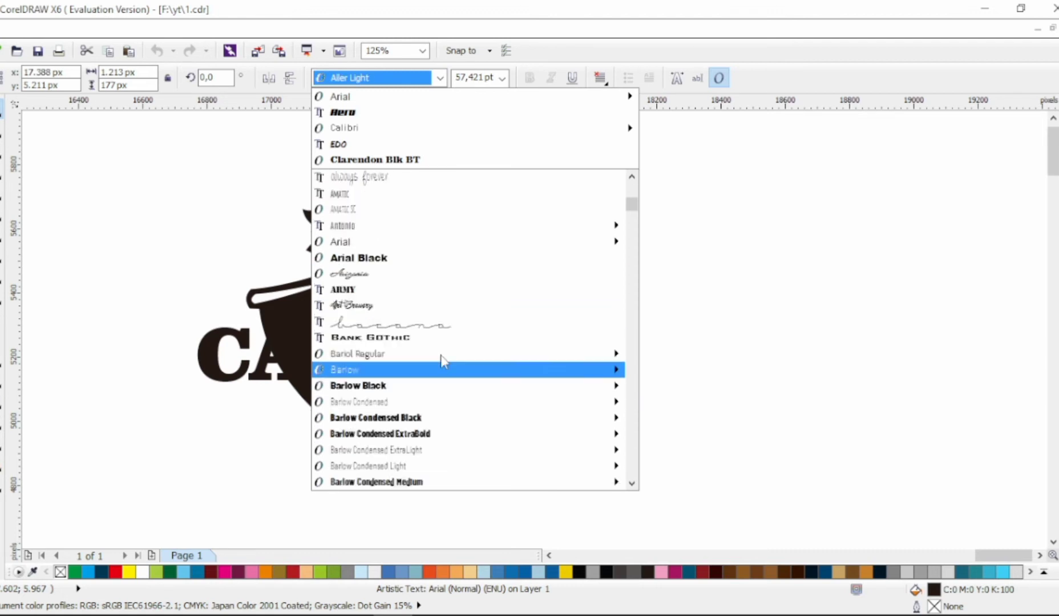
mouse_move(429, 388)
mouse_move(429, 420)
scroll(430, 420, "down", 5)
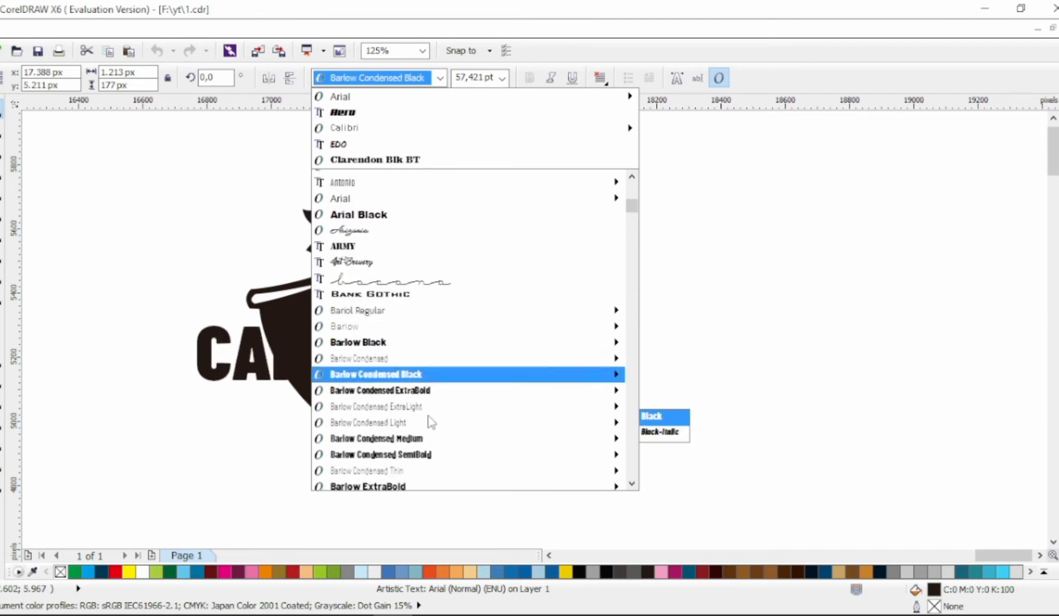
scroll(430, 417, "down", 3)
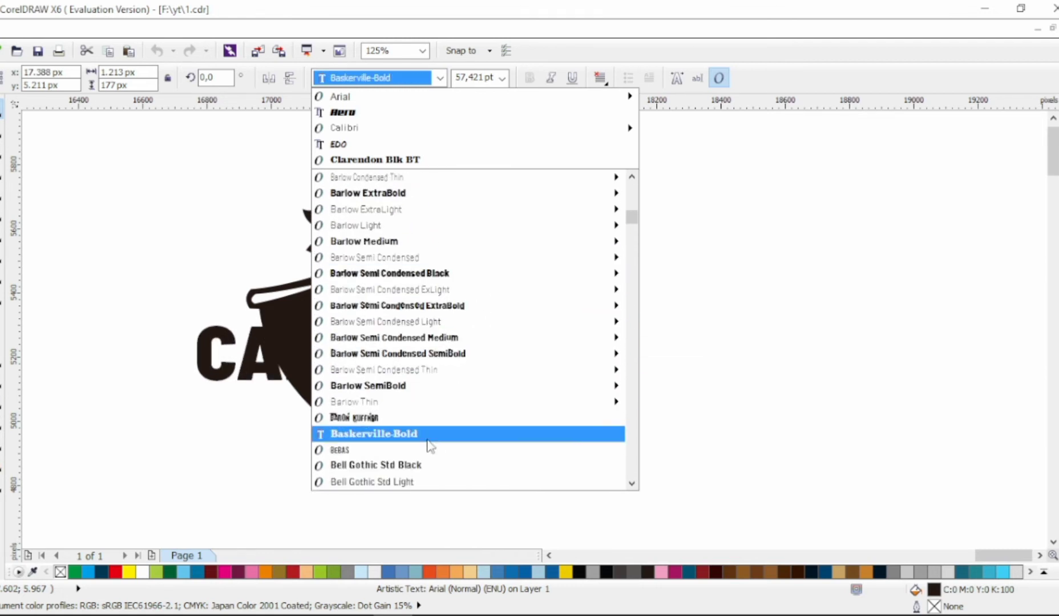
scroll(422, 391, "down", 6)
scroll(425, 460, "down", 2)
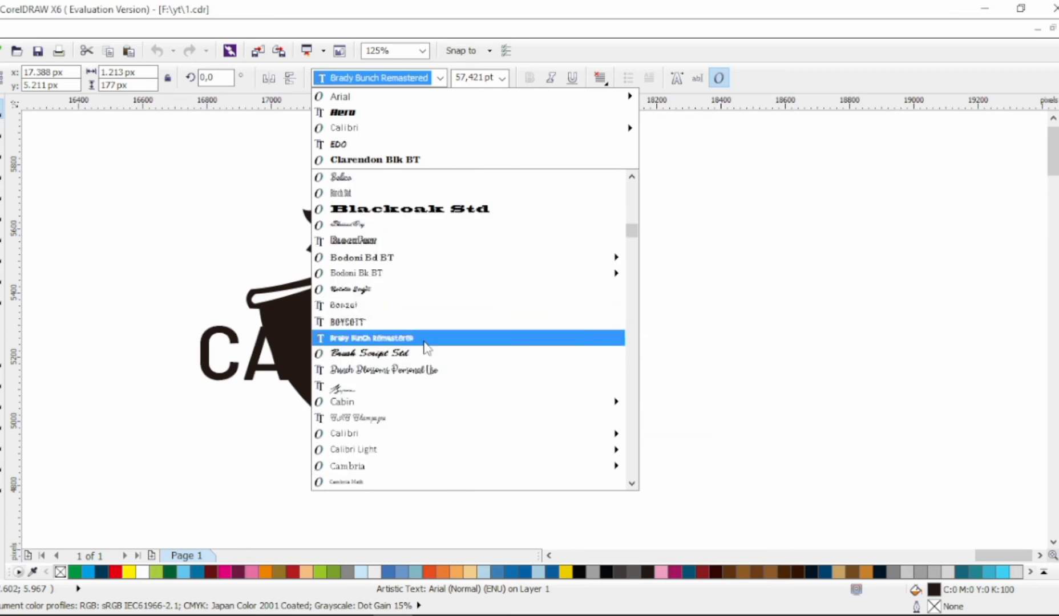
scroll(426, 401, "down", 4)
scroll(410, 417, "down", 4)
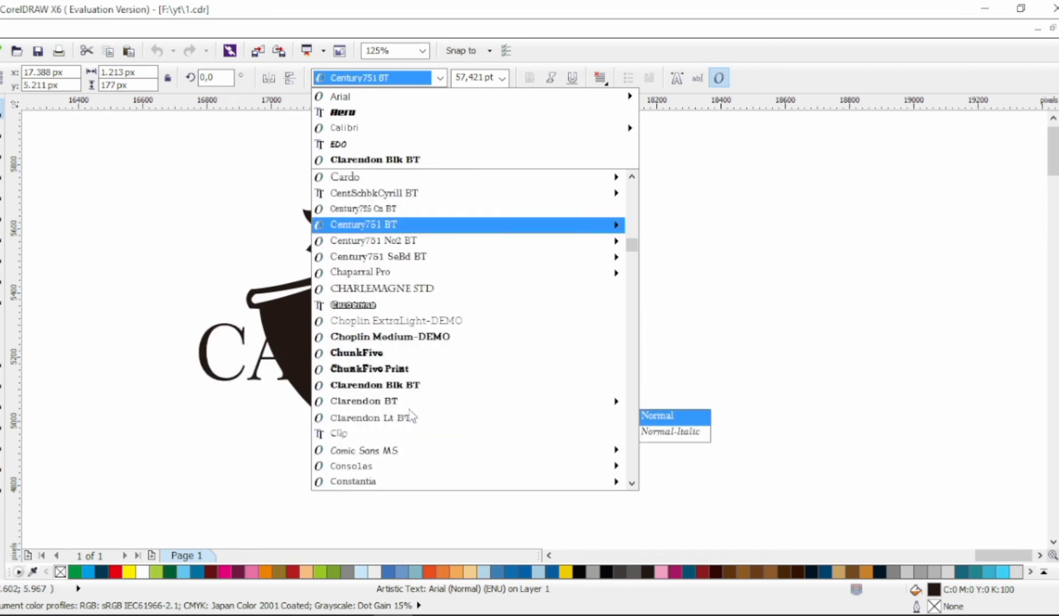
scroll(411, 357, "down", 8)
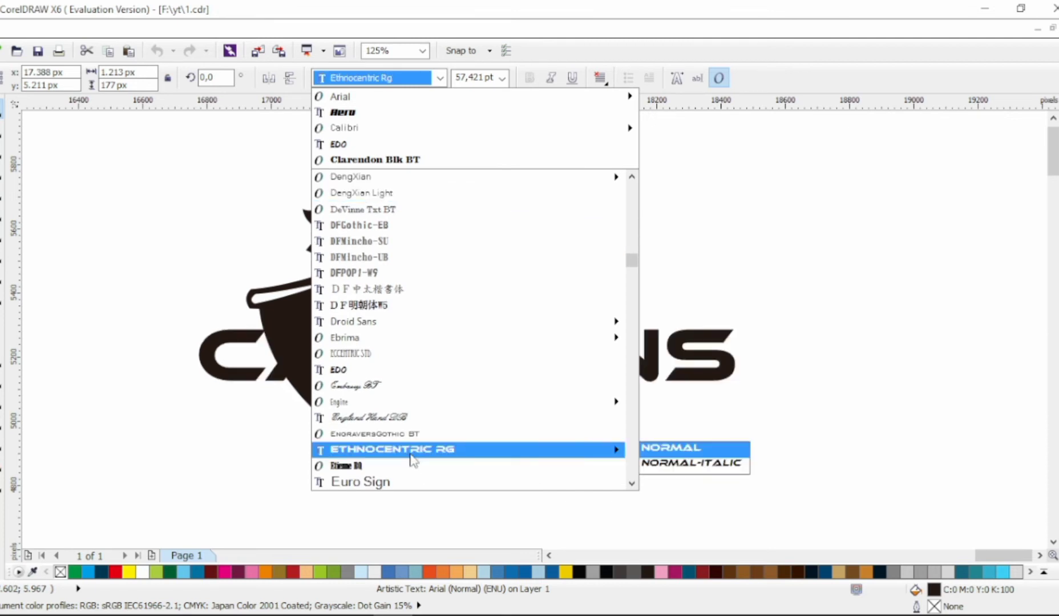
scroll(414, 461, "down", 3)
scroll(405, 455, "down", 1)
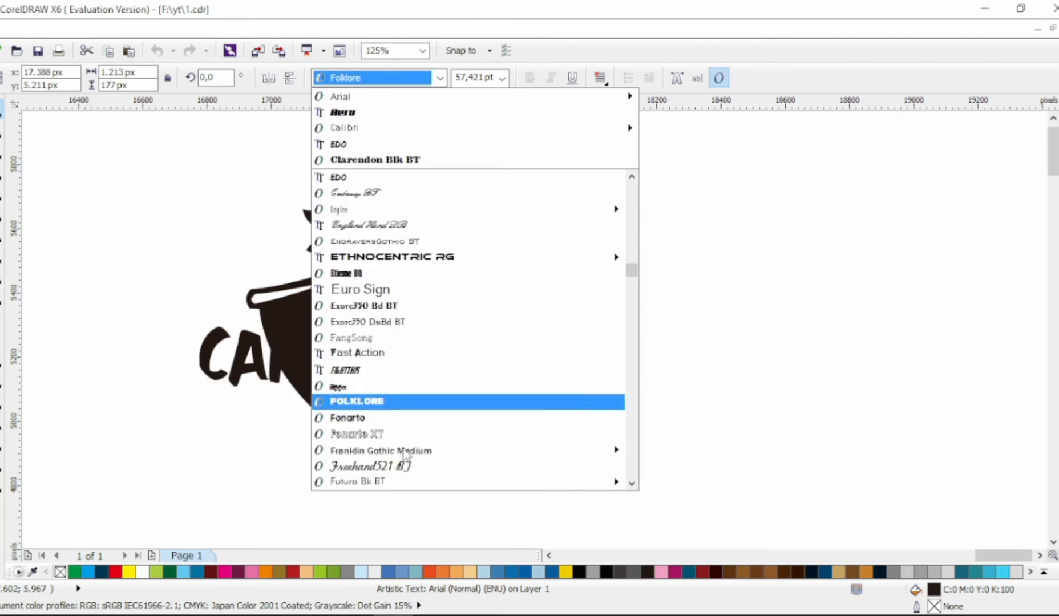
scroll(405, 455, "down", 6)
scroll(403, 451, "up", 8)
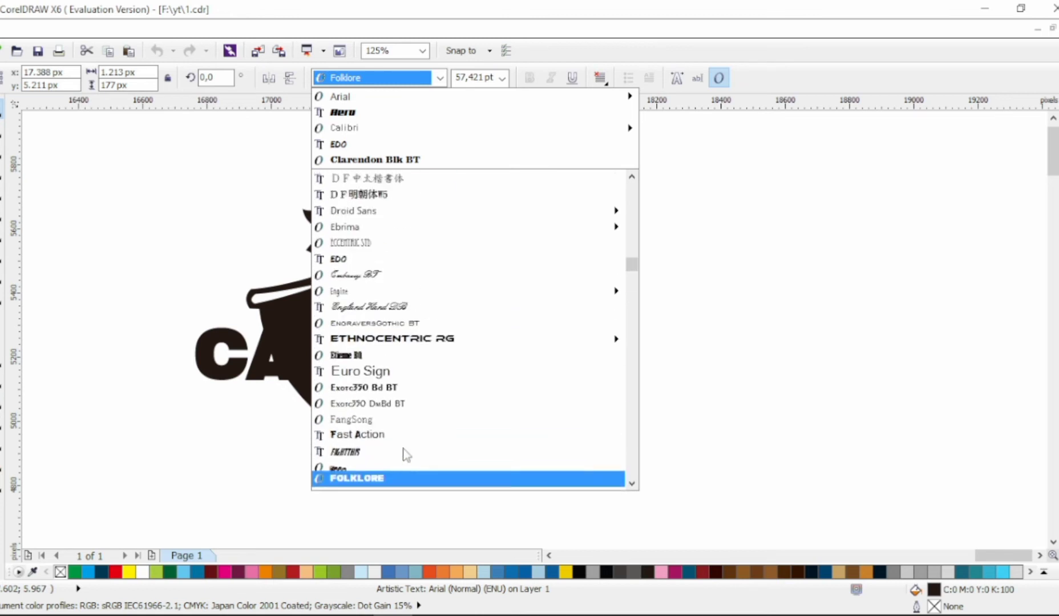
scroll(404, 451, "up", 2)
left_click(416, 448)
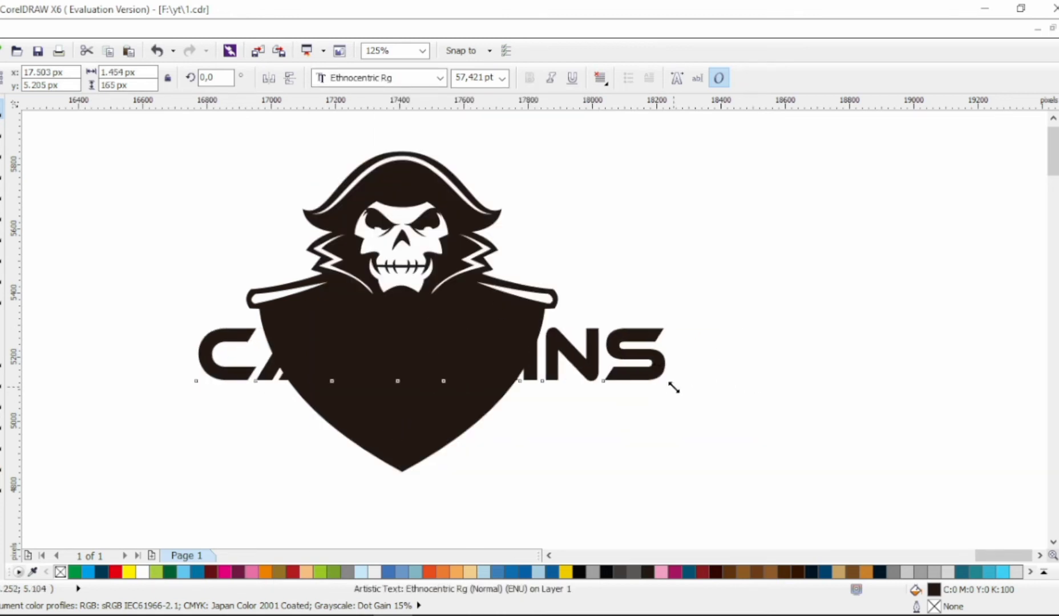
- Scale the CAPTAINS text down to about 47 pt and fill it with white
left_click_drag(673, 387, 615, 381)
left_click(142, 572)
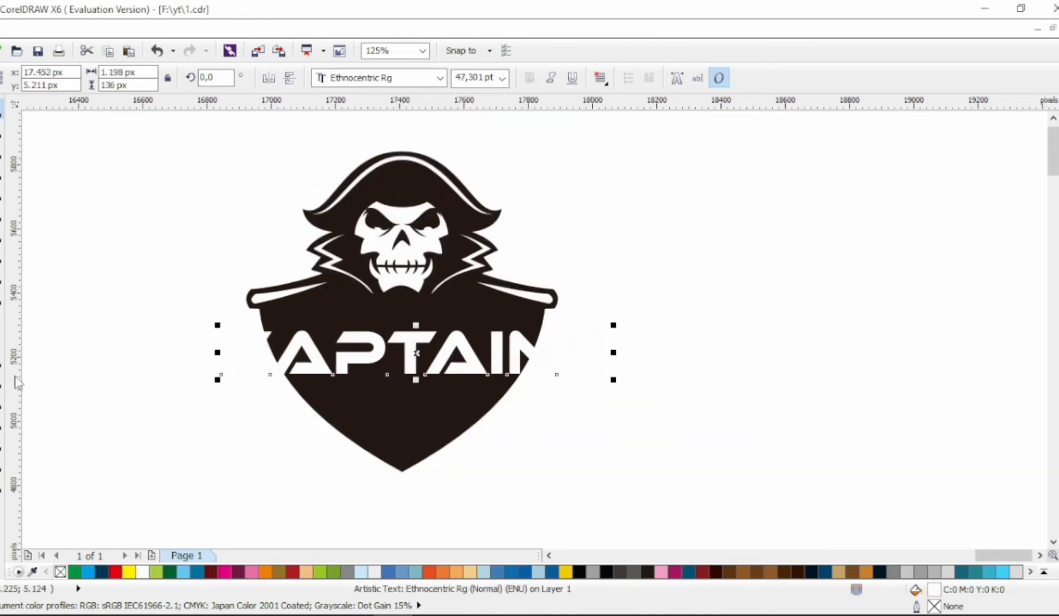
- Set the font size of the first letter C to 60 pt
left_click_drag(272, 361, 224, 359)
left_click(502, 78)
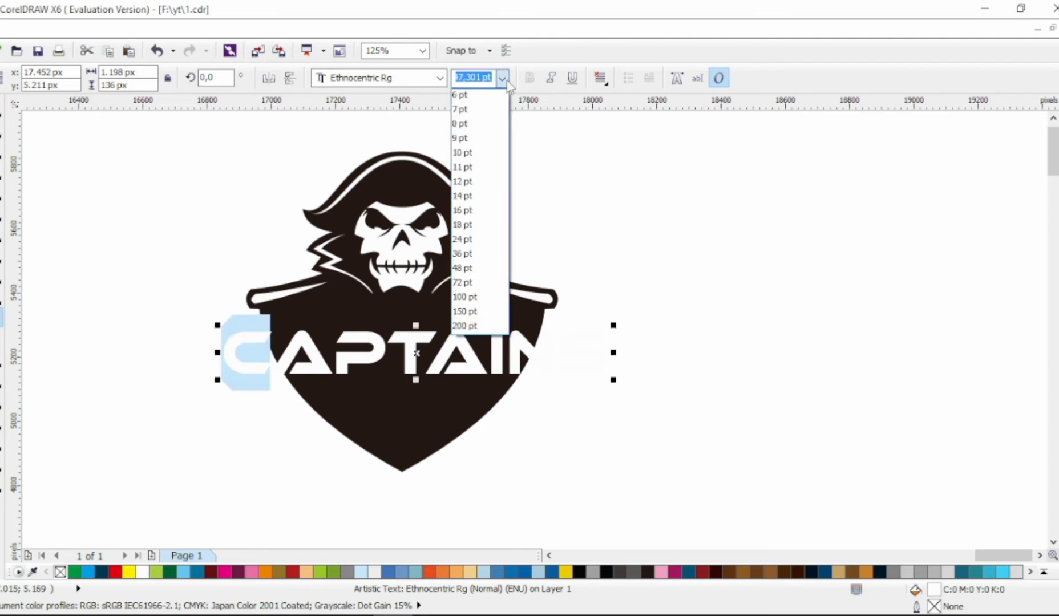
left_click(477, 269)
left_click(503, 78)
left_click(468, 282)
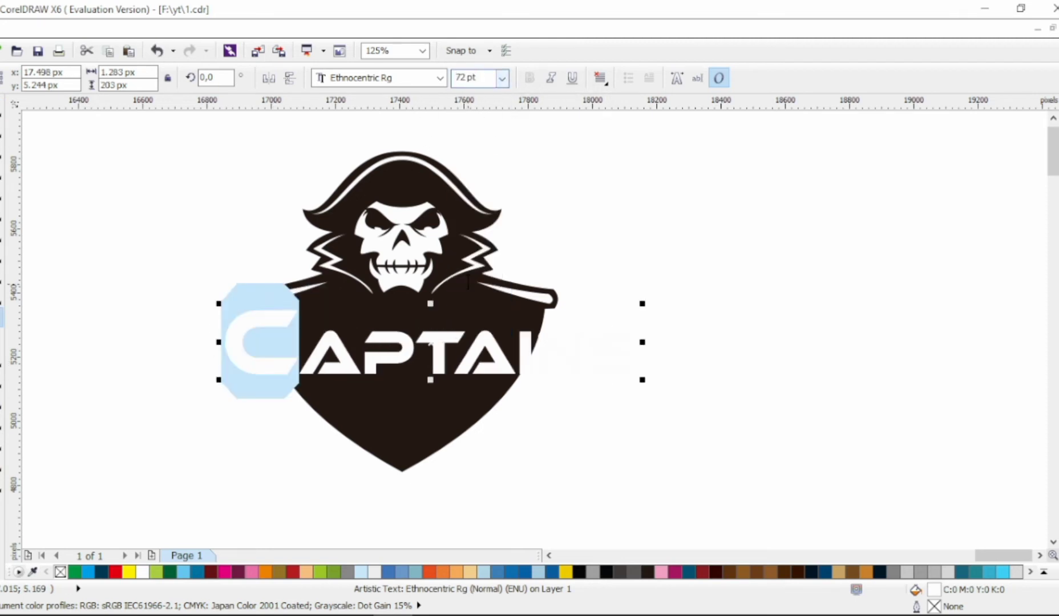
type("60")
key("Return")
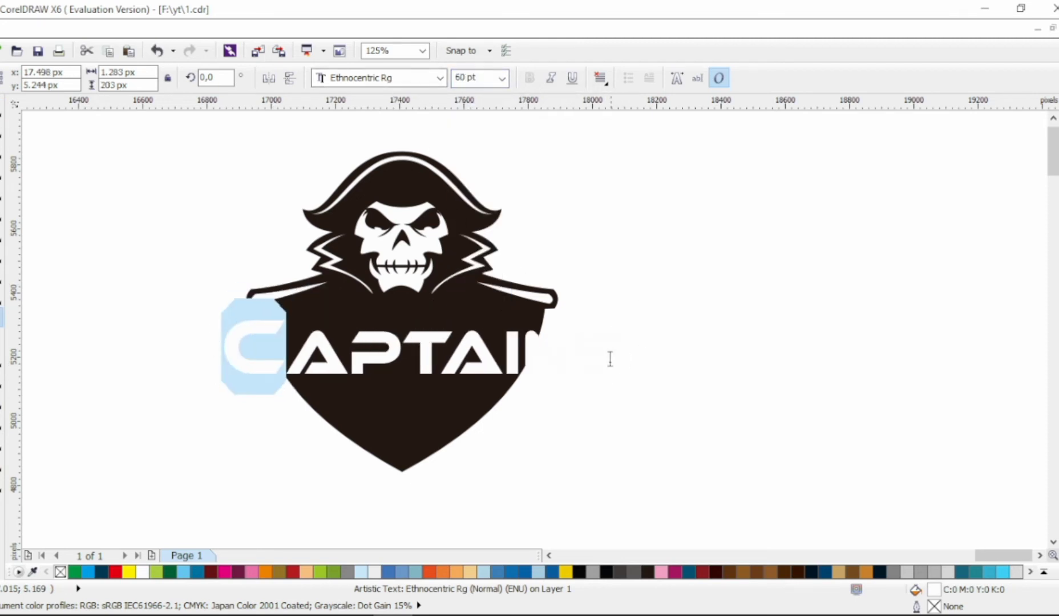
- Set the font size of the final letter S to 60 pt
left_click_drag(581, 358, 627, 348)
type("6")
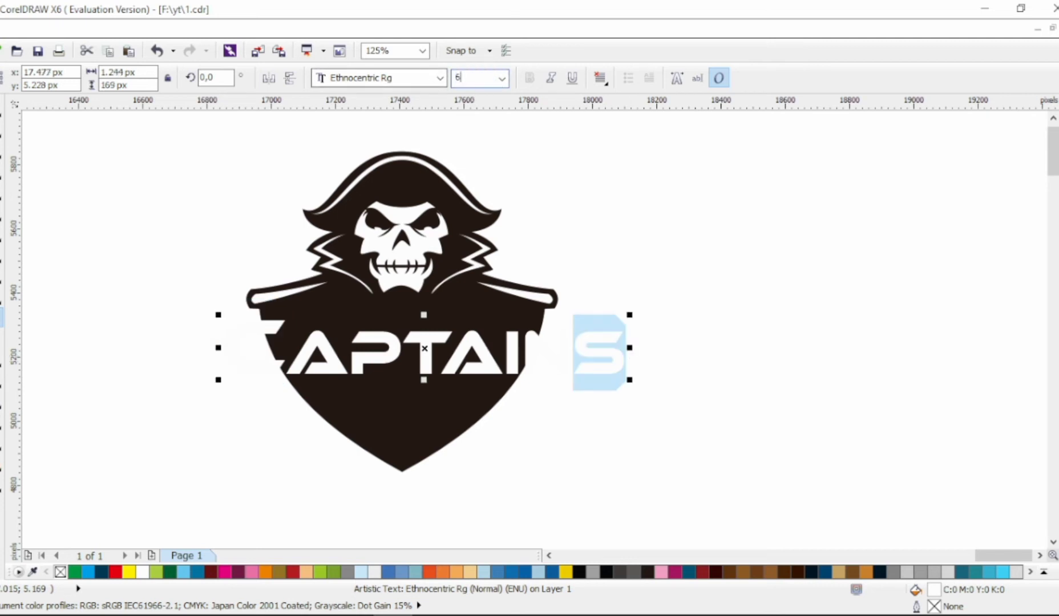
type("0")
key("Return")
- Apply a one-step black outside contour with a 30 px offset to the CAPTAINS text
left_click(2, 110)
left_click(2, 400)
left_click(350, 78)
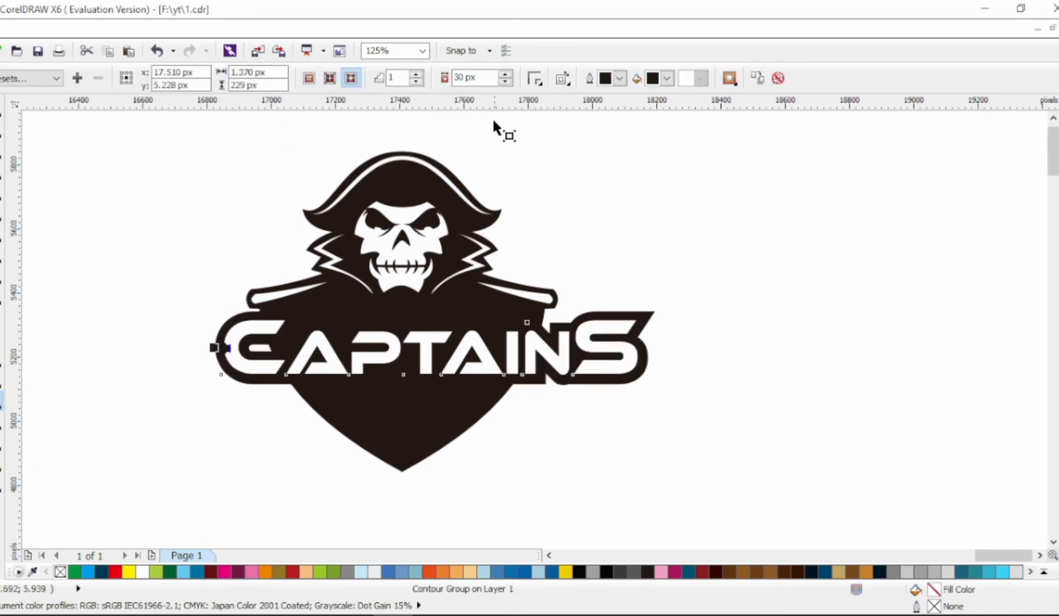
- Move the contoured CAPTAINS lettering so it is centred across the shield
left_click_drag(591, 340, 558, 333)
left_click(623, 258)
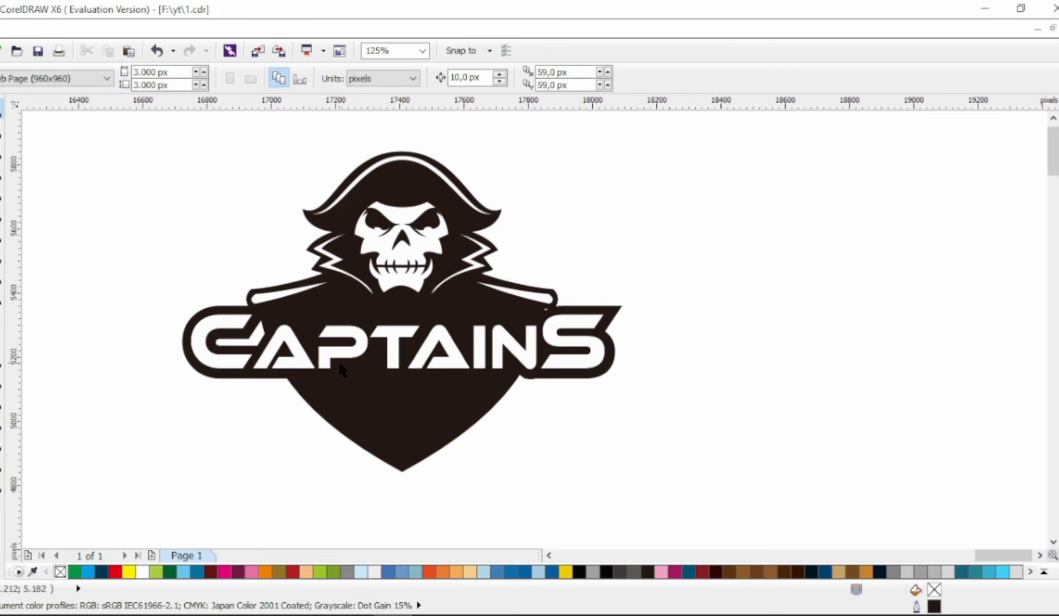
- Draw a slanted-end bar just below the CAPTAINS lettering, centre it on the shield and fill it black
left_click(2, 236)
left_click_drag(257, 386, 543, 404)
left_click_drag(421, 407, 416, 406)
left_click(447, 441, "shift")
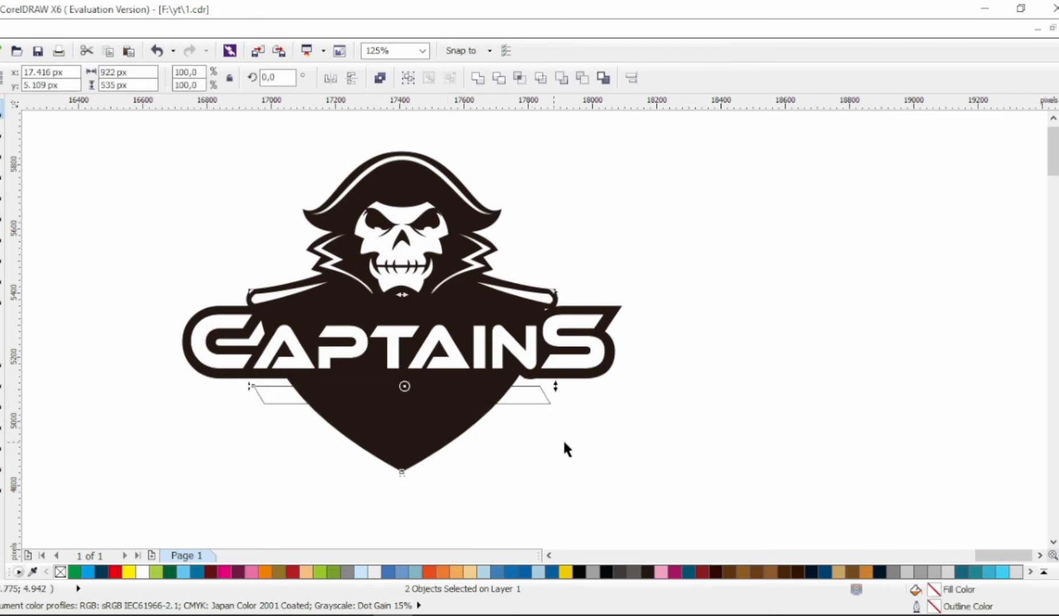
key("c")
left_click(563, 438)
left_click(421, 399)
left_click(647, 571)
left_click(865, 267)
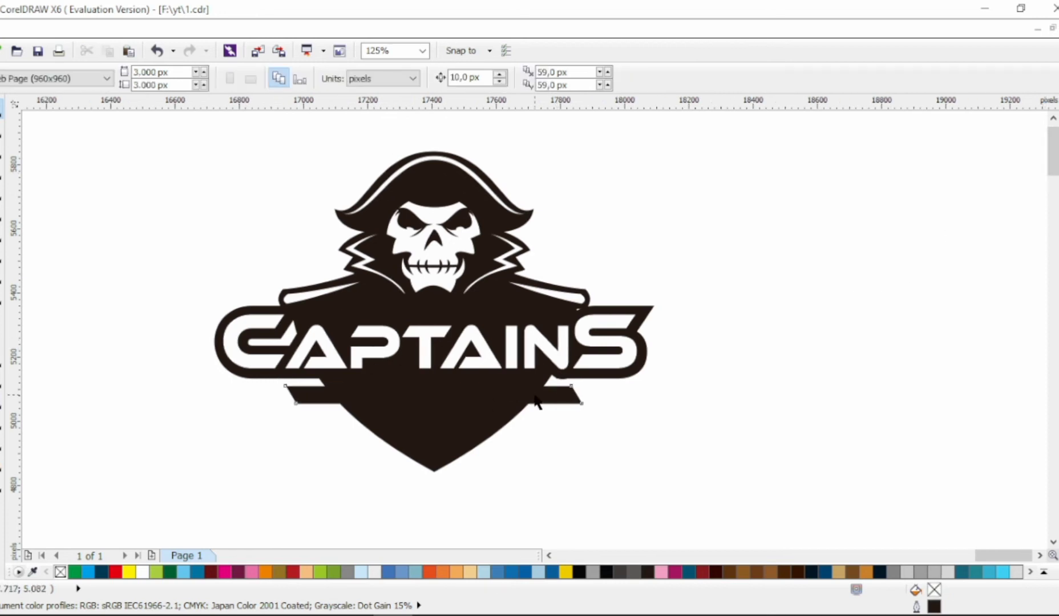
- Widen the black bar with a thinner white copy inside it, and raise both to just under the lettering
left_click(535, 398)
left_click_drag(587, 395, 641, 395)
left_click_drag(638, 409, 613, 393)
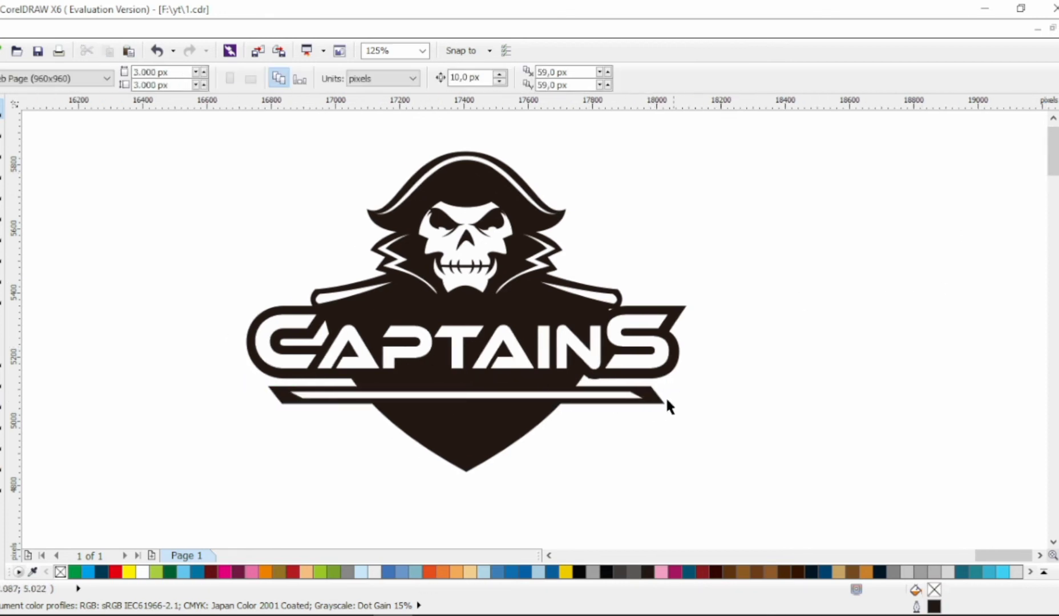
left_click(666, 396)
key("Up")
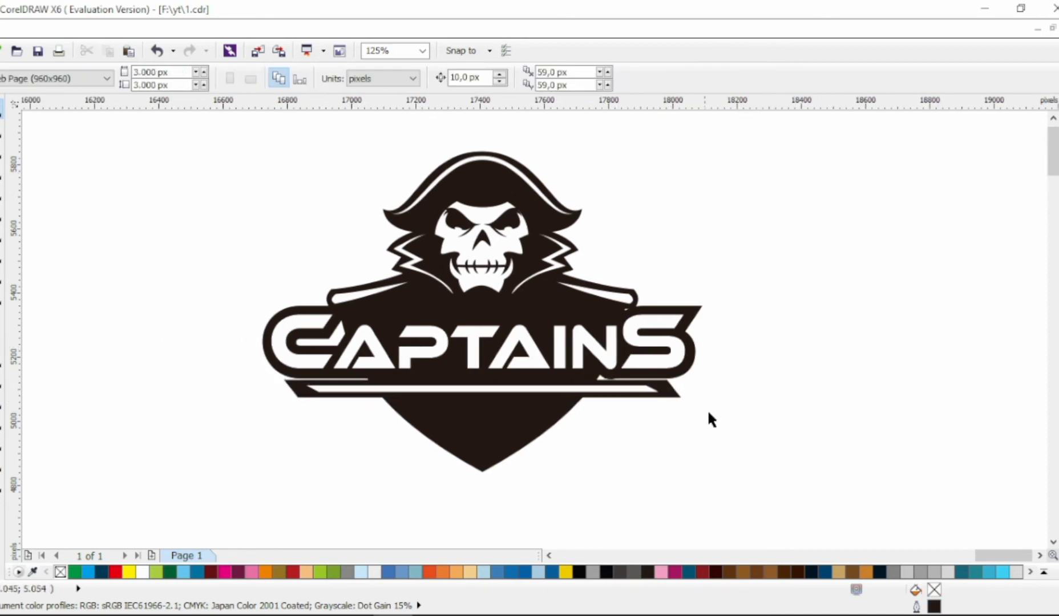
- Draw a curved white 2.0 mm line inside the shield's lower left edge and convert its outline to an object
key("F10")
scroll(507, 407, "up", 2)
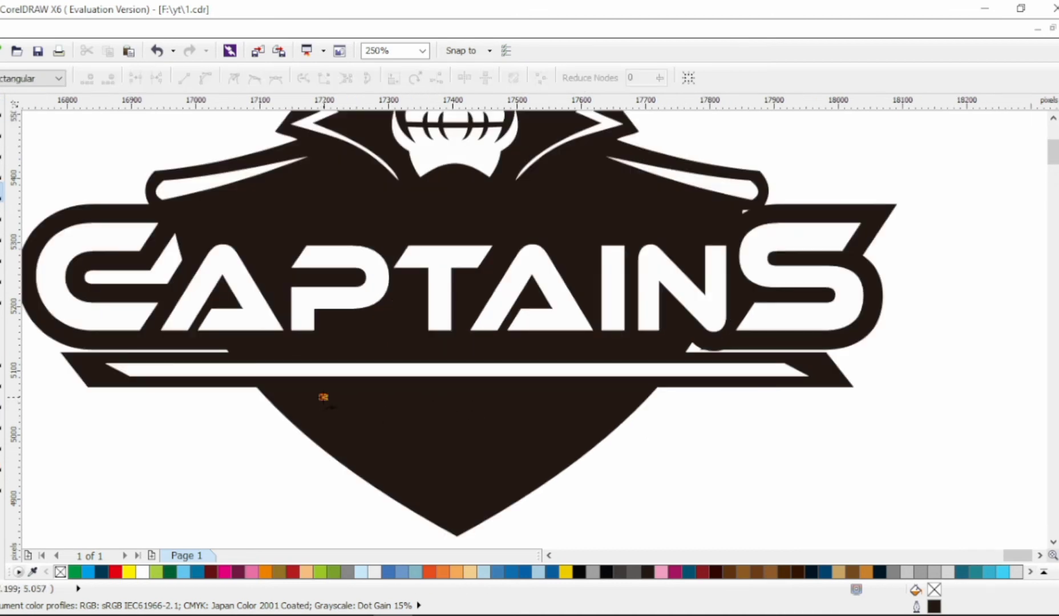
left_click(456, 500)
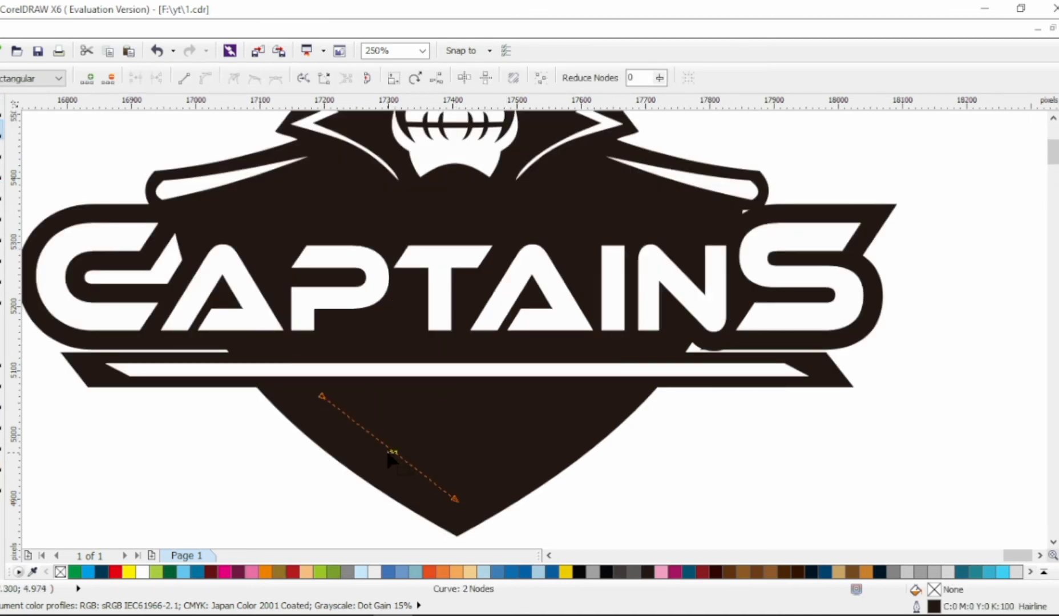
left_click_drag(388, 454, 379, 464)
key("space")
left_click(709, 78)
left_click(685, 187)
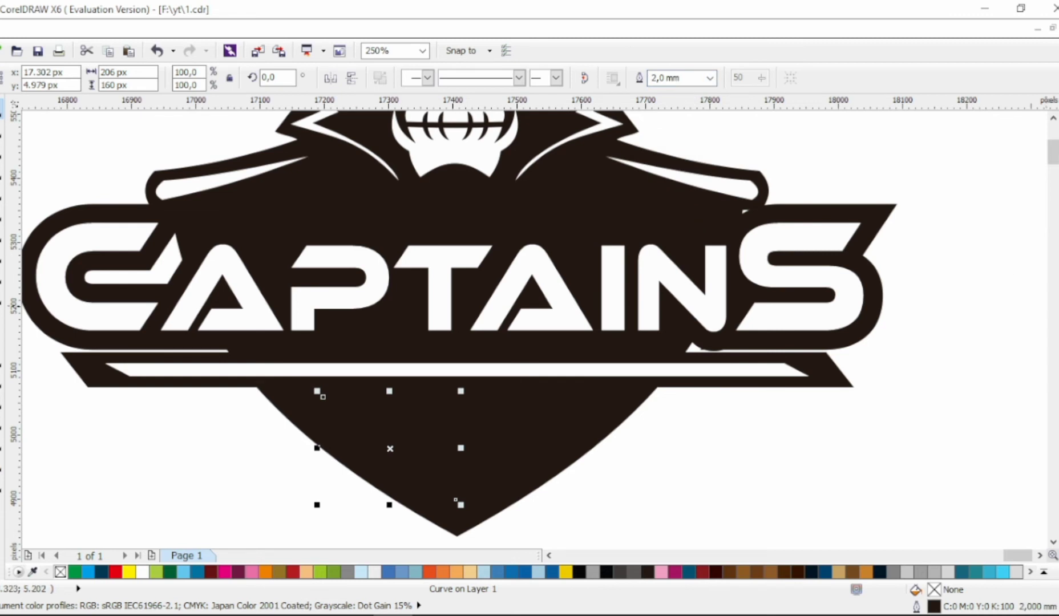
right_click(1057, 306)
key("ctrl+shift+q")
- Mirror a copy of the white curved stripe to the shield's right side and weld both stripes together
right_click(477, 418)
left_click(331, 77)
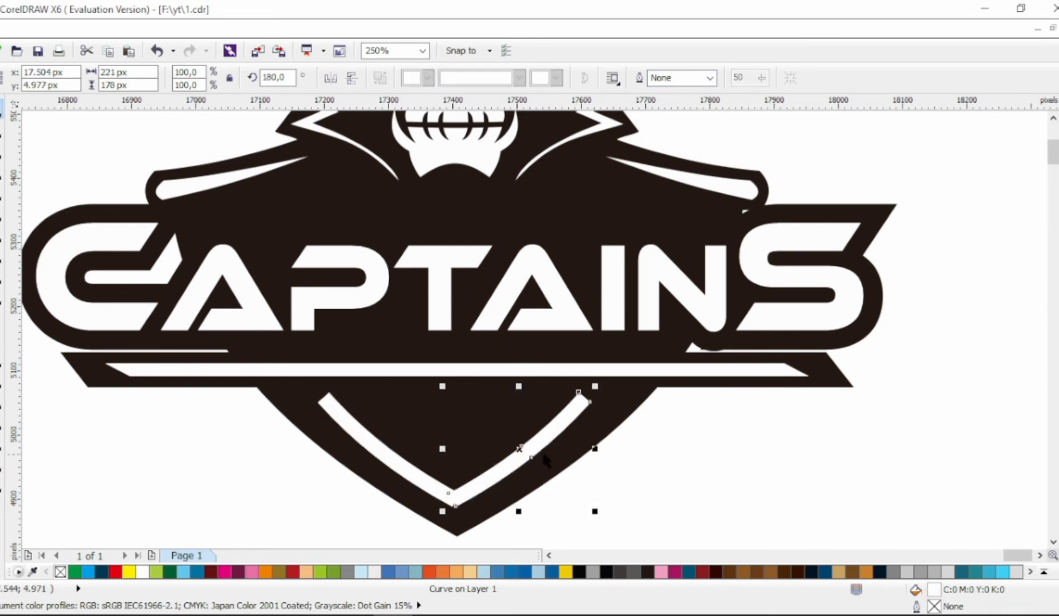
left_click(422, 479, "shift")
left_click(478, 78)
- Trim the upper ends of the V-shaped stripe flat with a rectangle about 825 by 108 px, and delete the rectangle
left_click(2, 233)
left_click_drag(217, 337, 748, 406)
left_click(3, 108)
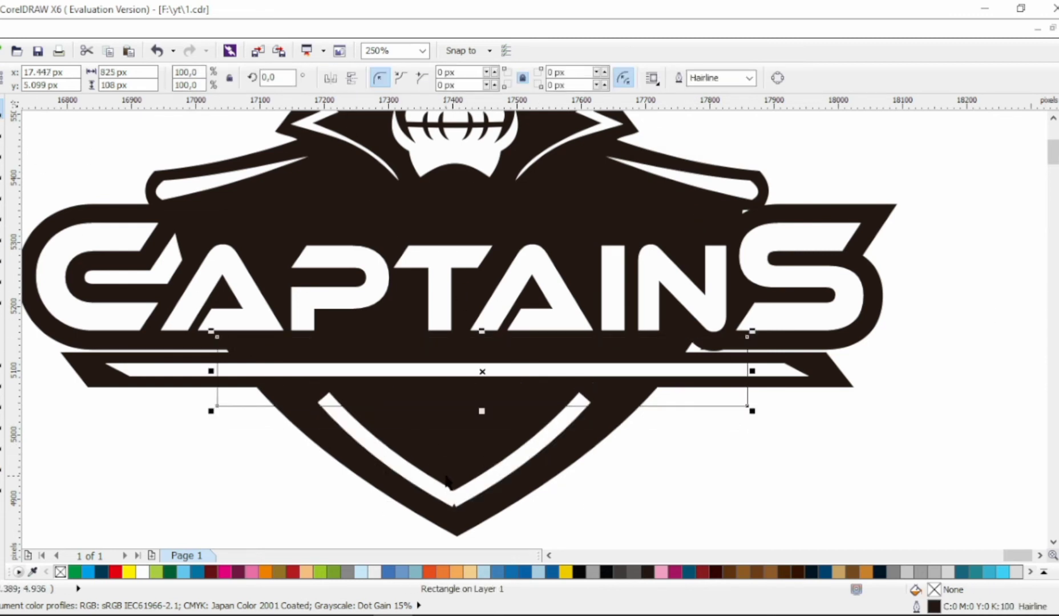
left_click(446, 488, "shift")
left_click(498, 77)
left_click(689, 406)
key("Delete")
scroll(535, 419, "down", 1)
scroll(486, 410, "up", 1)
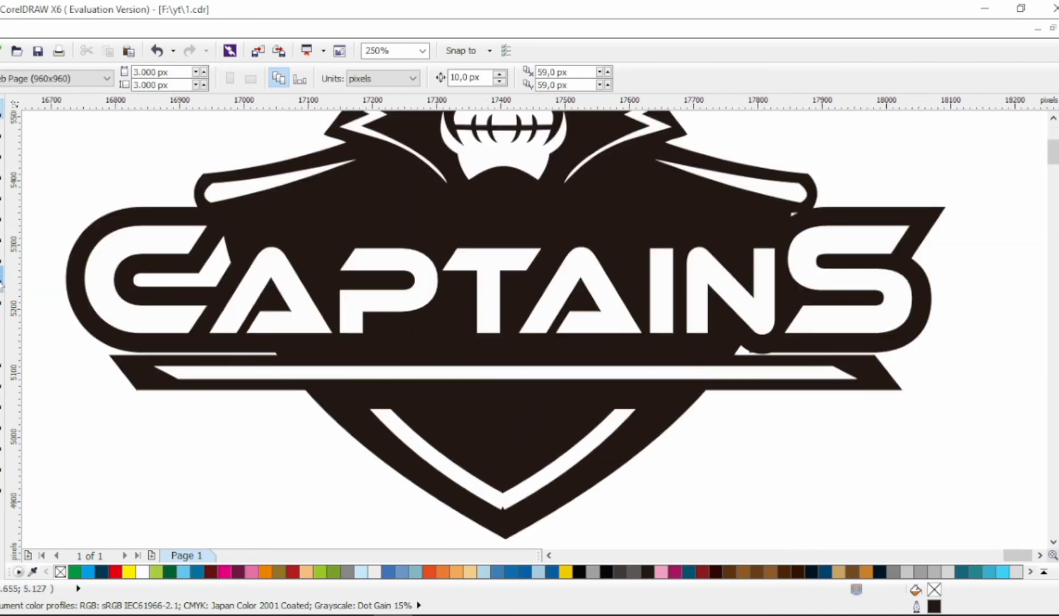
- Draw a five-pointed star in the middle of the shield and fill it white without an outline
left_click(4, 275)
left_click(35, 296)
mouse_move(465, 407)
left_mouse_down()
mouse_move(532, 470)
mouse_move(514, 431)
mouse_move(463, 431)
left_mouse_up()
key("space")
key("ctrl+q")
left_click(1057, 308)
right_click(1057, 114)
left_click(656, 462)
- Add a smaller copy of the white star on each side of the large star
right_click(464, 431)
left_click_drag(496, 463, 564, 417)
right_click(564, 417)
left_click(445, 412, "shift")
left_click(478, 77)
key("Escape")
scroll(593, 460, "down", 2)
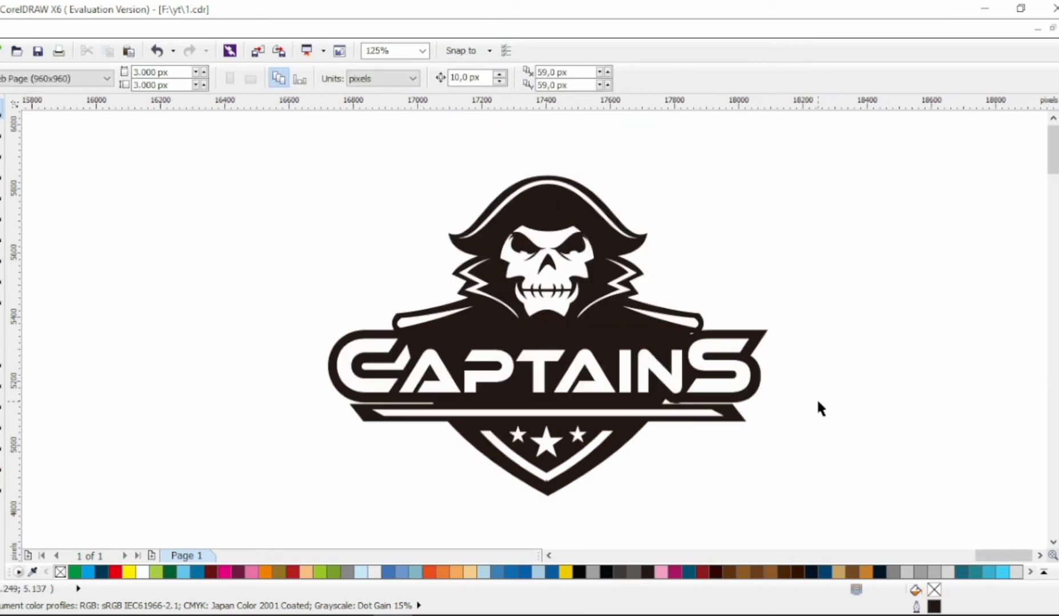
- Intersect the CAPTAINS lettering with a rectangle about 1793 by 250 px over its lower half, and fill the resulting piece 50% black
left_click(739, 374)
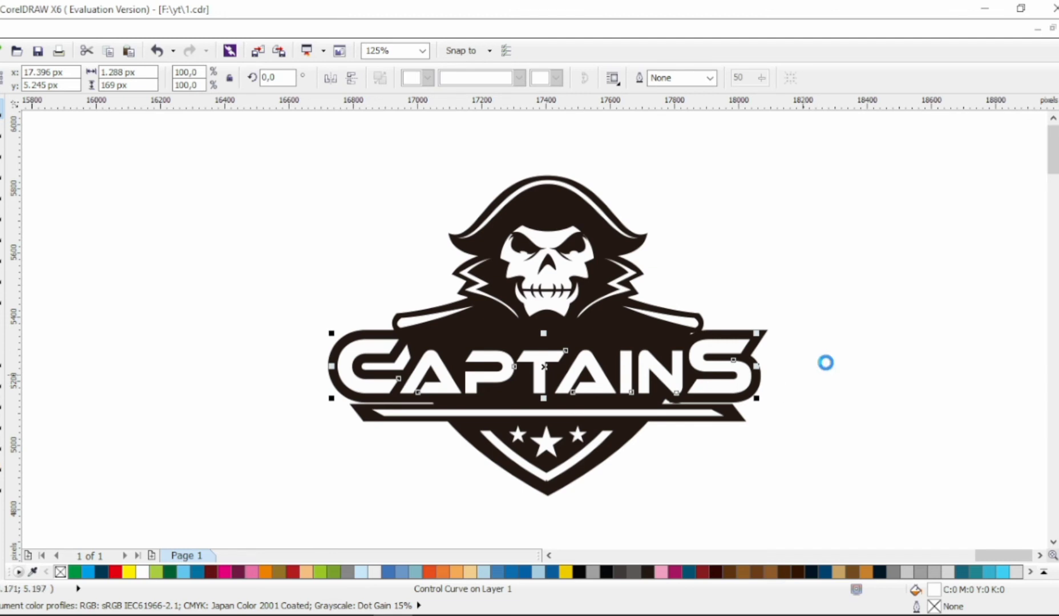
left_click(2, 234)
mouse_move(263, 448)
left_mouse_down()
mouse_move(805, 388)
mouse_move(839, 369)
left_mouse_up()
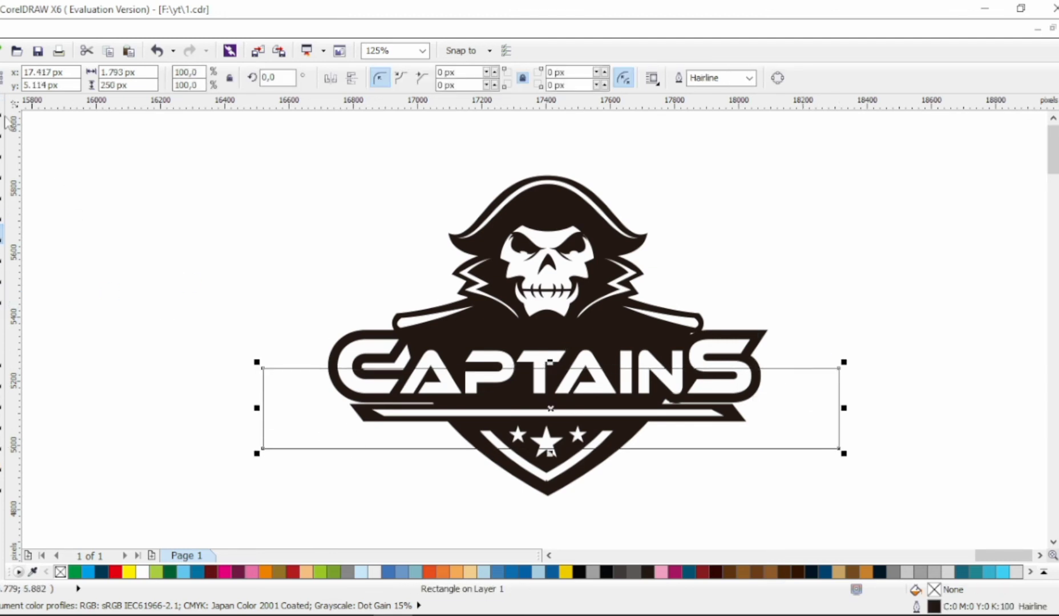
left_click(2, 108)
left_click(725, 364, "shift")
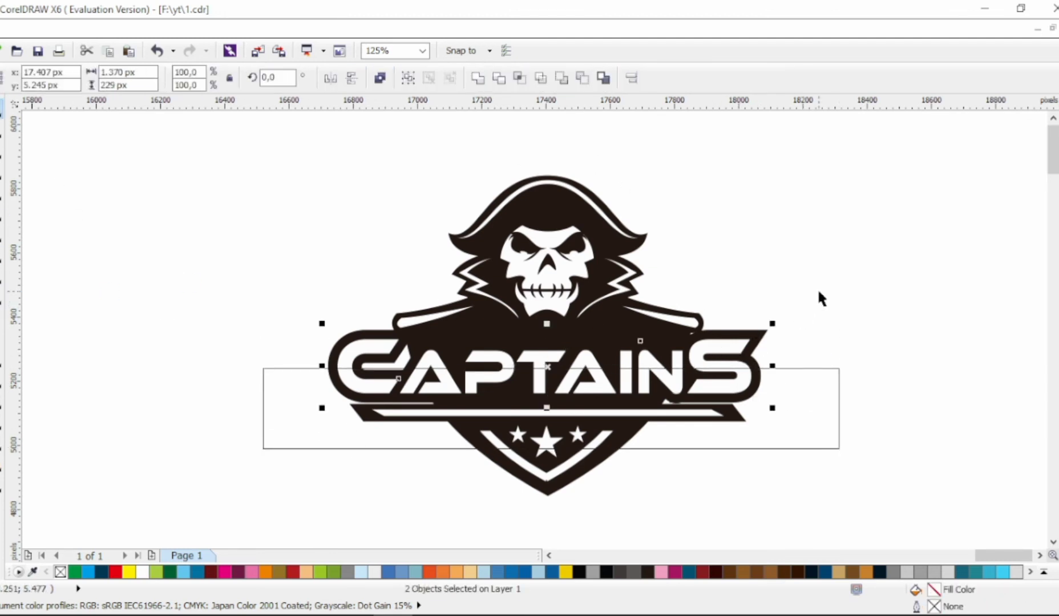
left_click(478, 78)
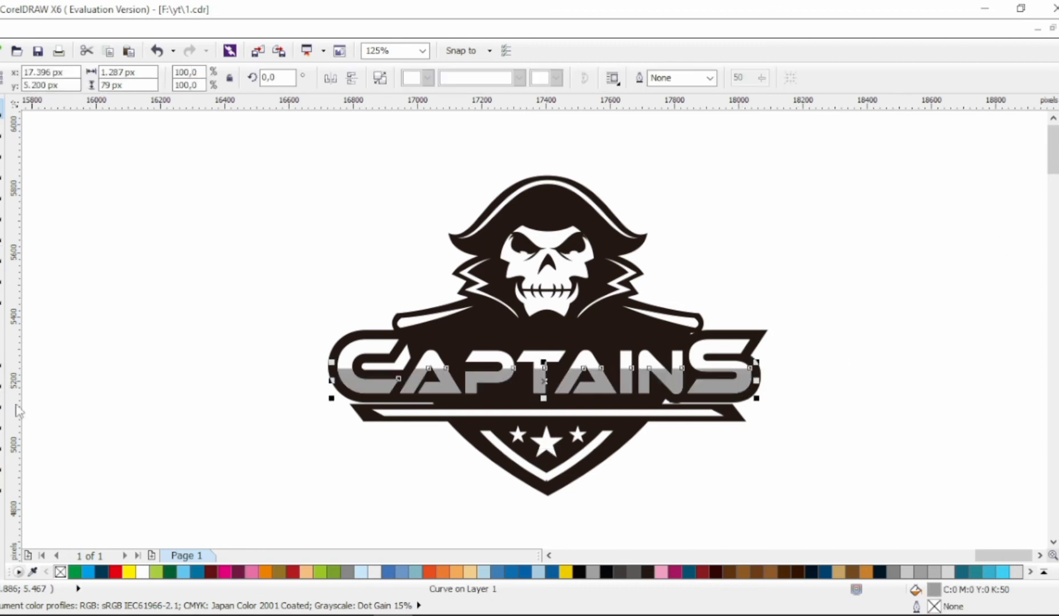
- Apply a vertical gradient to the lower half of the lettering, fading downward from grey to white
left_click(2, 484)
left_click_drag(551, 369, 551, 393)
left_click(1, 108)
left_click(719, 232)
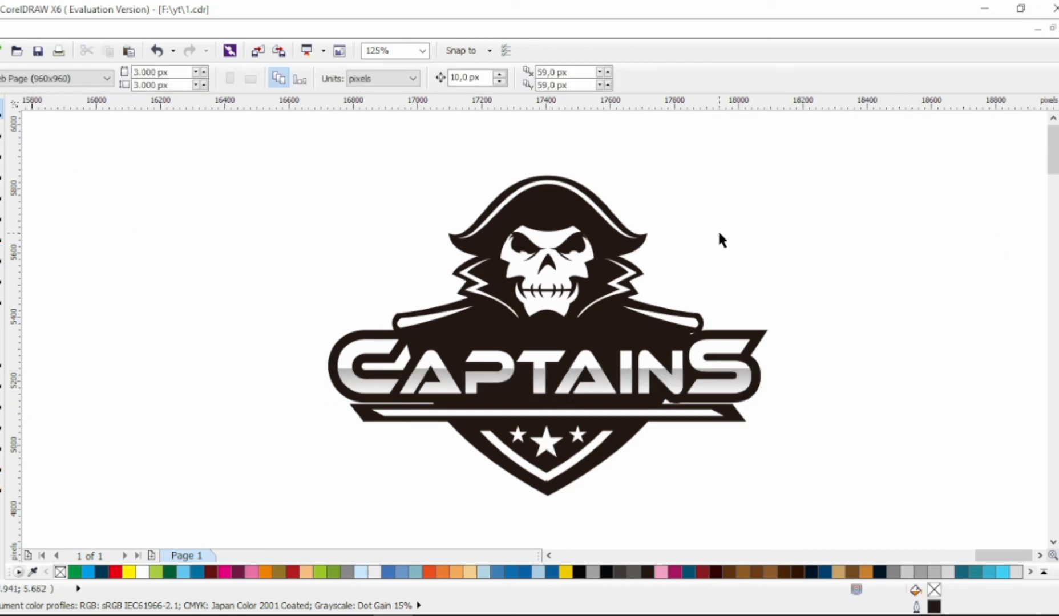
- Copy the white bar to just above the lettering and resize it to fit between the C and the S
left_click(615, 416)
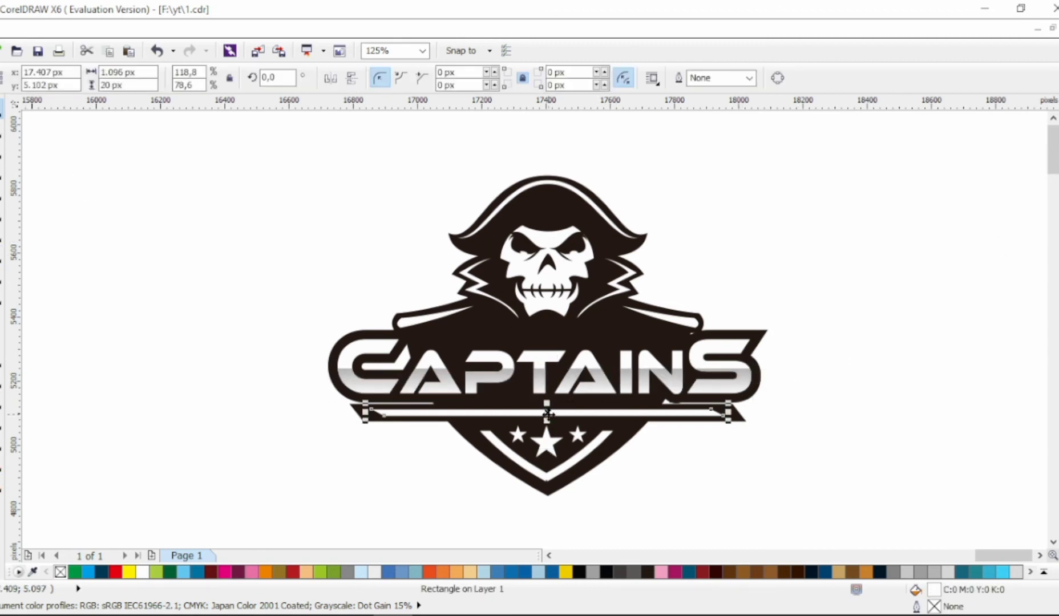
left_click_drag(547, 414, 547, 339)
right_click(548, 339)
left_click_drag(729, 346, 679, 342)
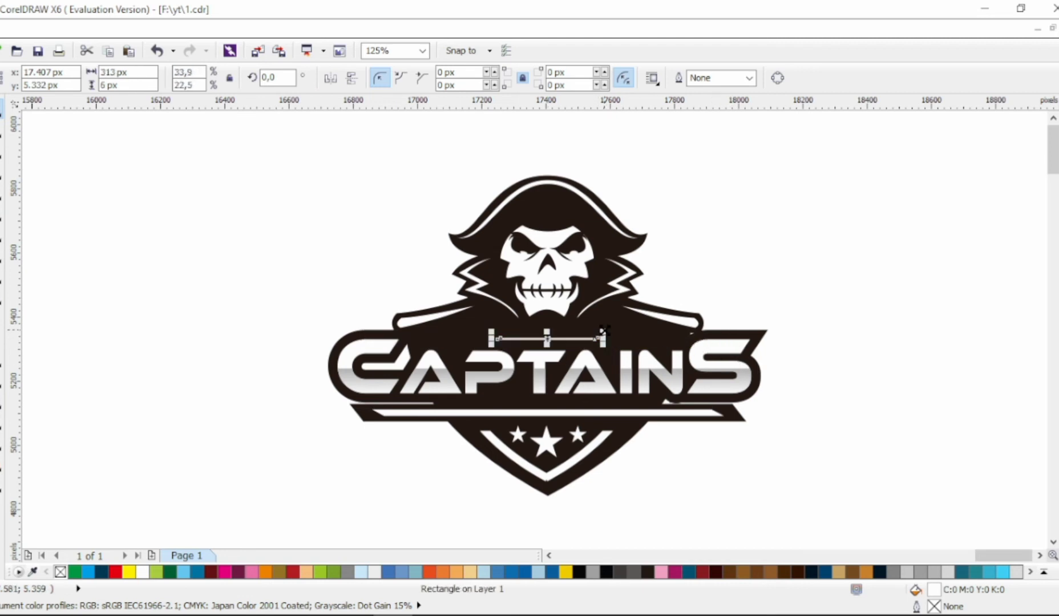
left_click_drag(604, 331, 670, 336)
left_click(876, 277)
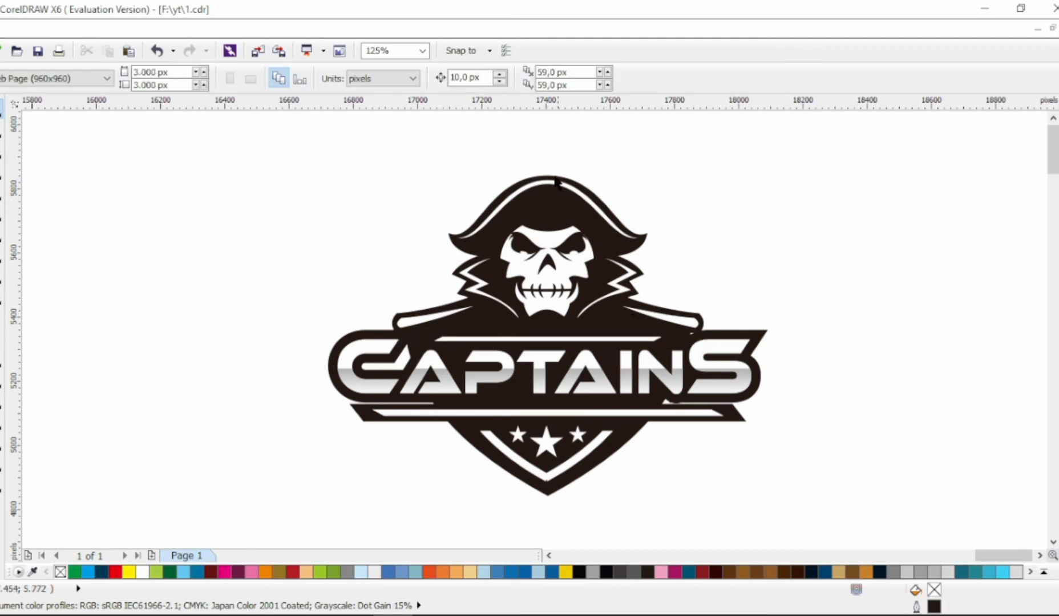
- Trace a shading guide path inside the left half of the skull's upper face, looping back outside it over the hat
scroll(599, 188, "up", 1)
left_click(2, 191)
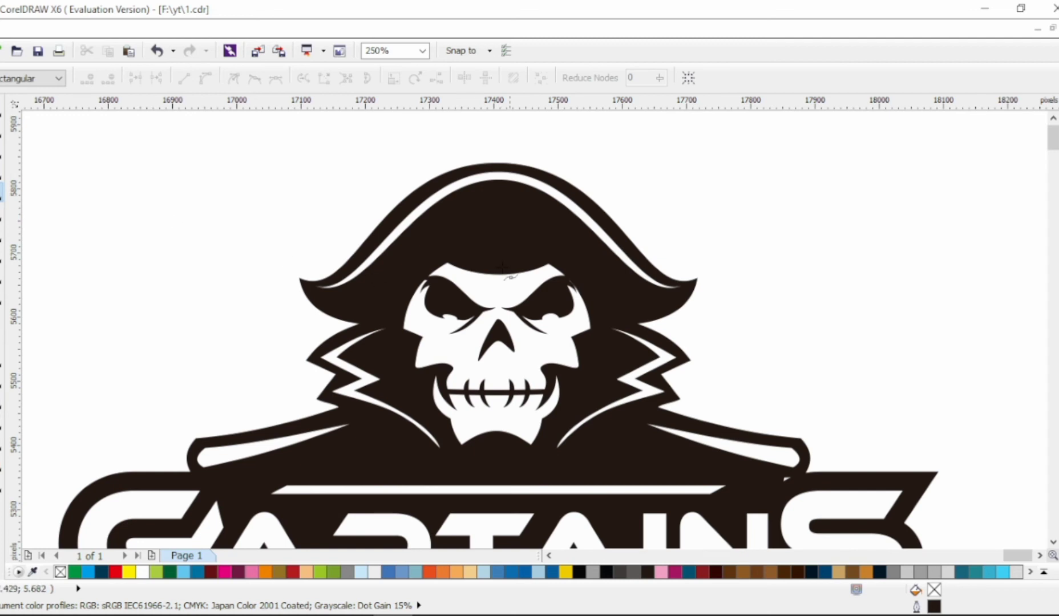
left_click(446, 268)
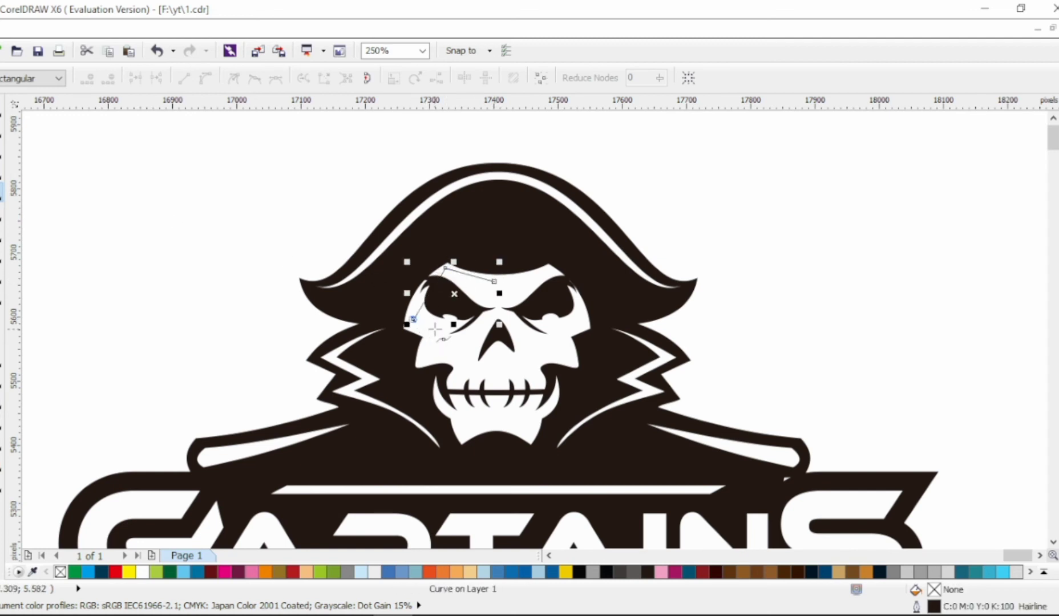
left_click(427, 359)
left_click(447, 402)
left_click(440, 365)
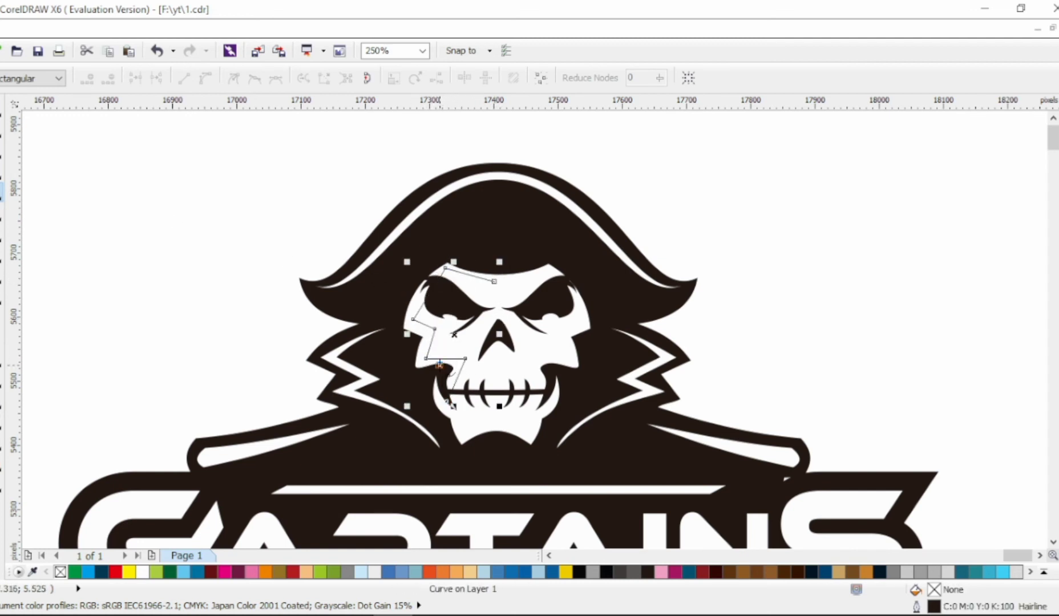
left_click(401, 394)
left_click(357, 306)
left_click(412, 225)
left_click(491, 247)
- Convert the guide path's segments to curves and bend them to follow the skull's forehead and cheek
key("F10")
key("ctrl+a")
left_click(205, 78)
left_click(432, 296)
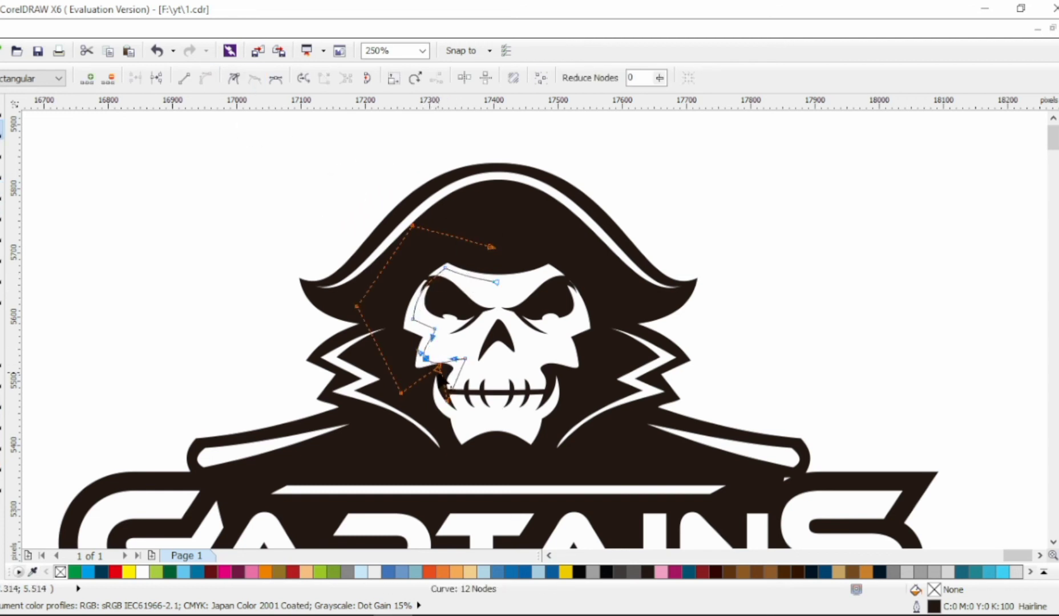
scroll(441, 377, "up", 2)
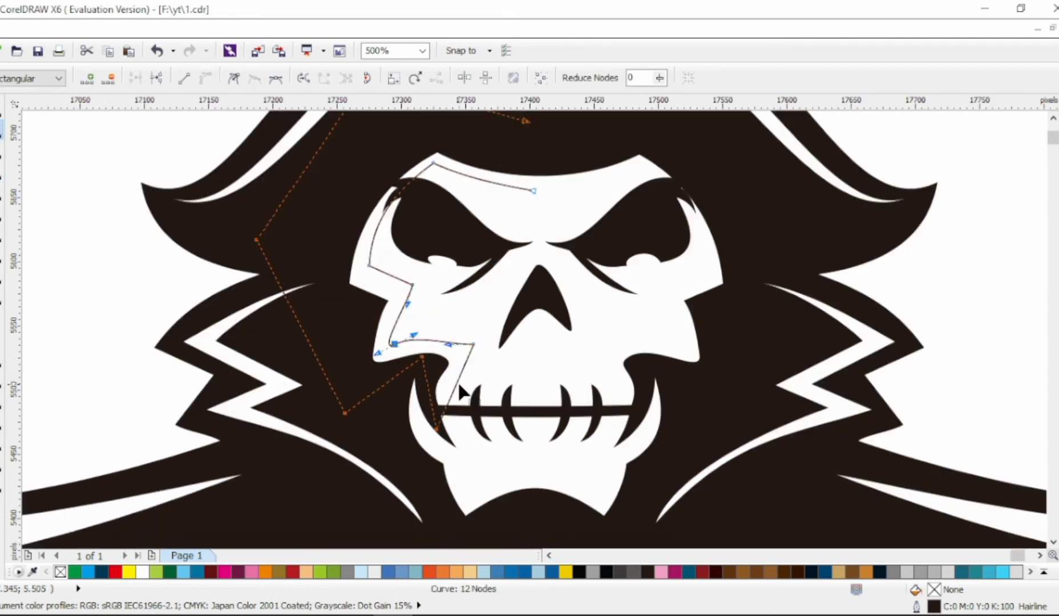
left_click(261, 83)
left_click_drag(376, 279, 367, 279)
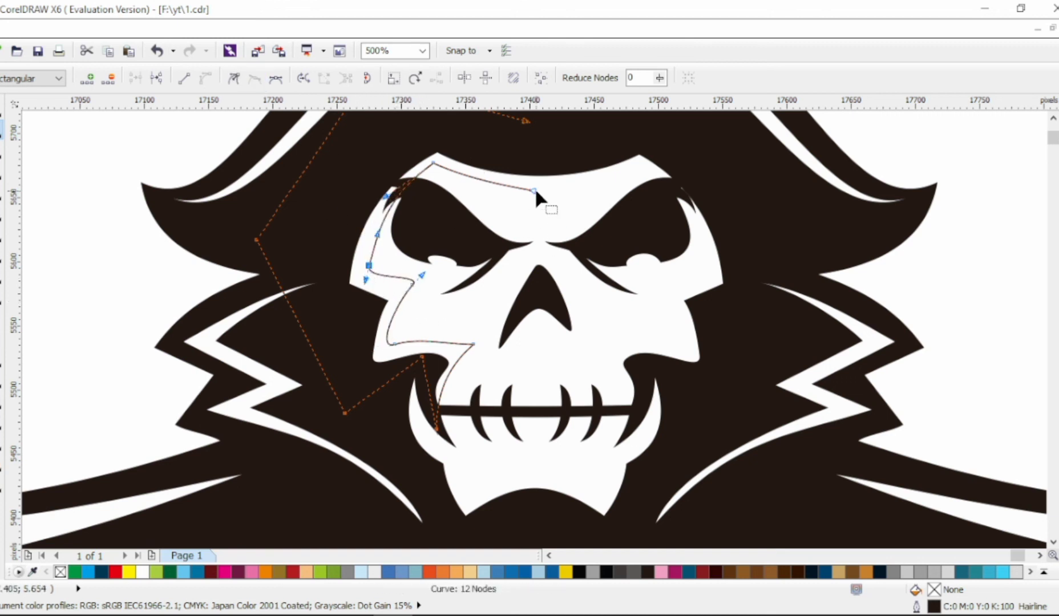
left_click(533, 189)
- Mirror the guide path onto the skull's right half and combine both halves into one curve with joined end nodes
scroll(511, 221, "down", 1)
key("space")
left_click_drag(378, 238, 575, 281)
scroll(490, 144, "up", 1)
left_click(505, 204, "shift")
left_click(380, 78)
left_click(2, 130)
left_click(137, 78)
left_click_drag(529, 181, 576, 212)
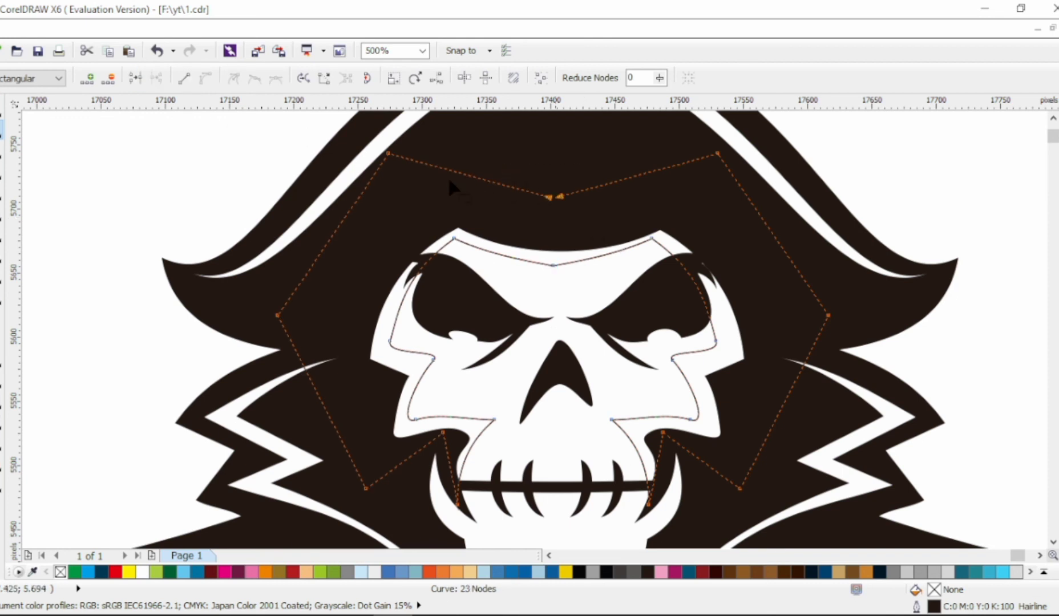
left_click(137, 79)
- Use the guide path to cut an edge shadow from the skull's upper face, fill it grey and delete the guide
left_click(2, 108)
left_click(567, 281, "shift")
left_click(519, 78)
left_click(947, 572)
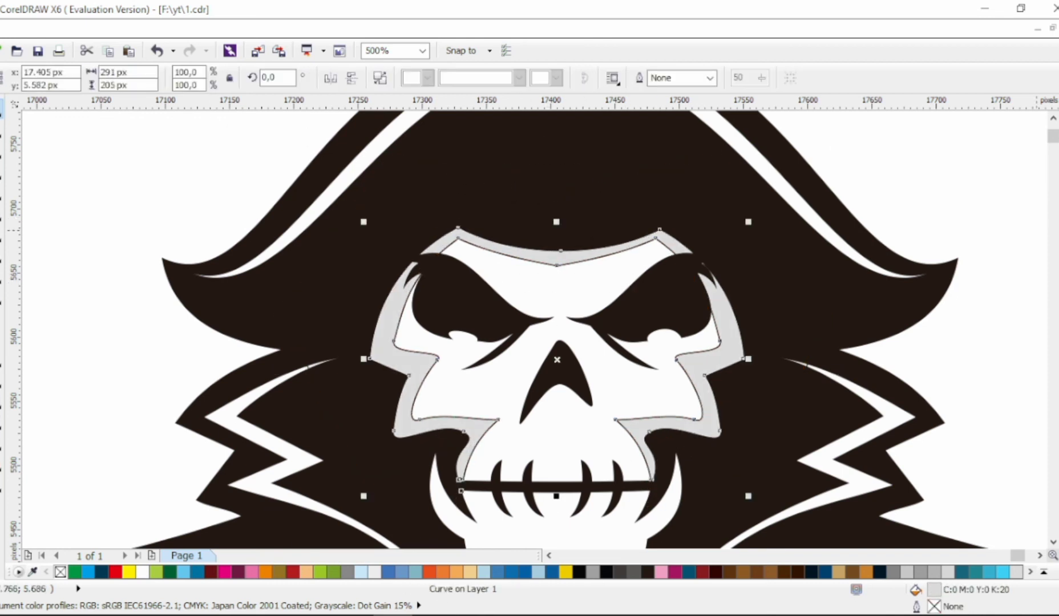
left_click(933, 572)
left_click(572, 212)
key("Delete")
scroll(574, 215, "down", 1)
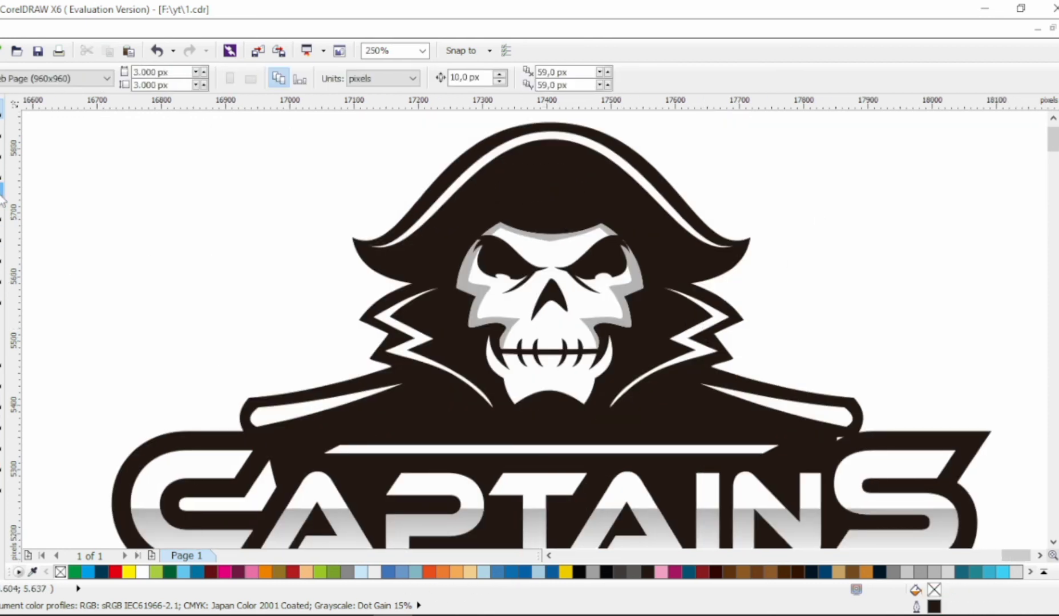
- Trace a shading guide path along the left half of the skull's lower jaw, looping back outside below the chin
key("F10")
scroll(542, 374, "up", 1)
left_click(484, 372)
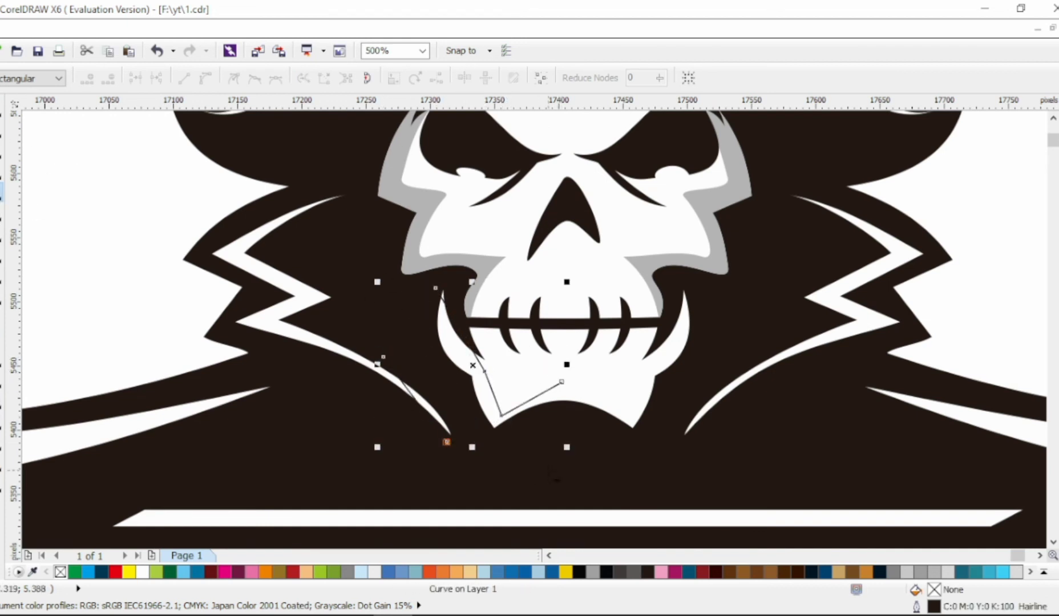
left_click(548, 471)
left_click(563, 456)
- Curve the jaw guide path's segments to follow the jawline and chin
left_click(2, 130)
left_click(503, 400)
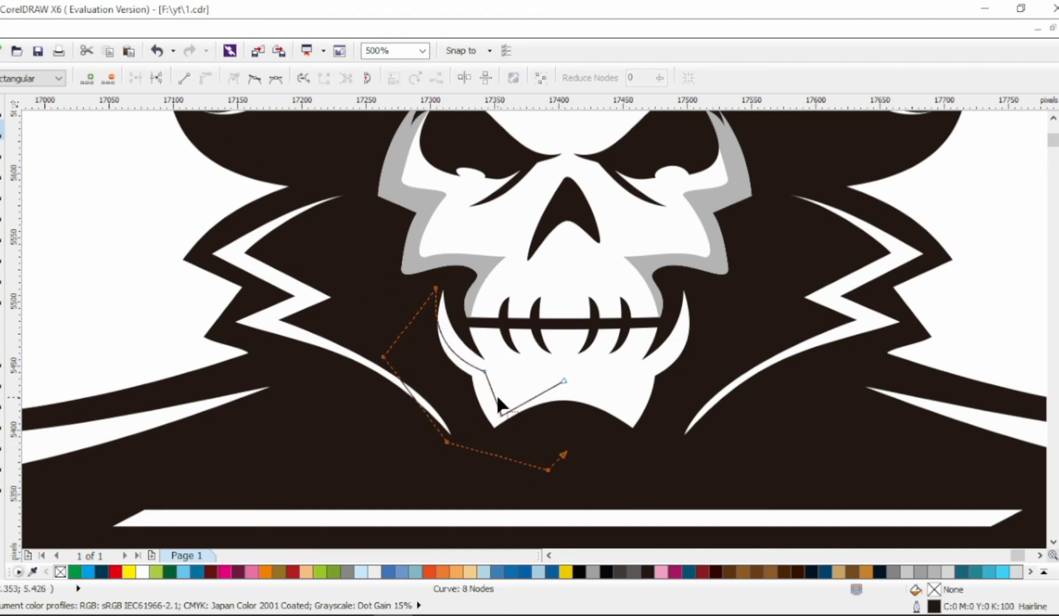
left_click_drag(484, 372, 594, 369)
left_click(2, 109)
key("ctrl+z")
- Mirror a copy of the jaw guide path onto the right half of the jaw
key("space")
left_click_drag(470, 357, 547, 332)
key("space")
right_click(548, 332)
left_click(330, 77)
left_click_drag(614, 360, 687, 360)
- Combine the two jaw guide paths into one curve and join their nodes at the centre
left_click(539, 389, "shift")
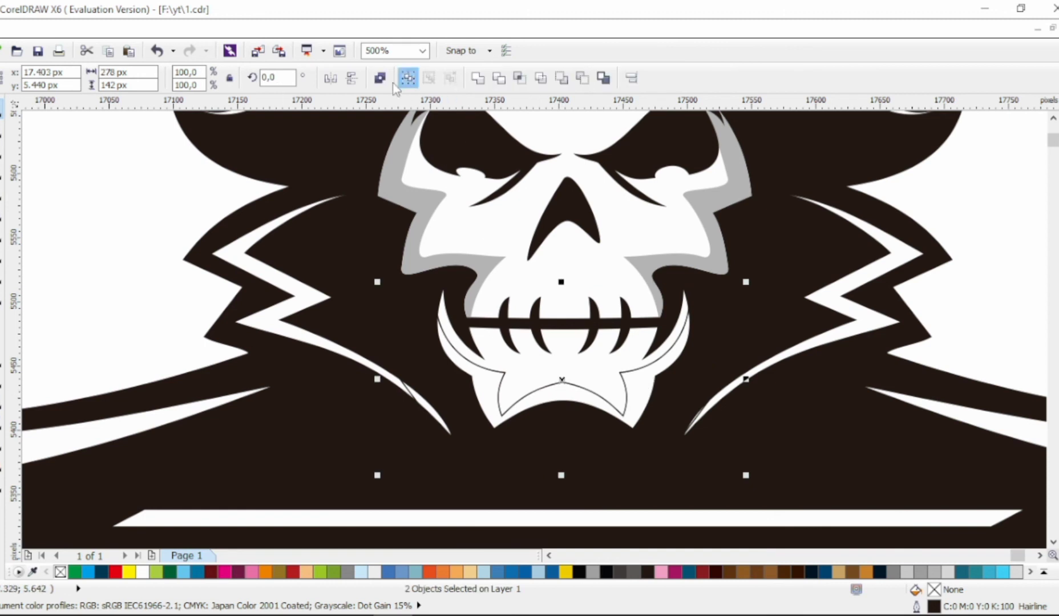
left_click(407, 78)
key("space")
left_click_drag(548, 340, 592, 434)
key("ctrl+j")
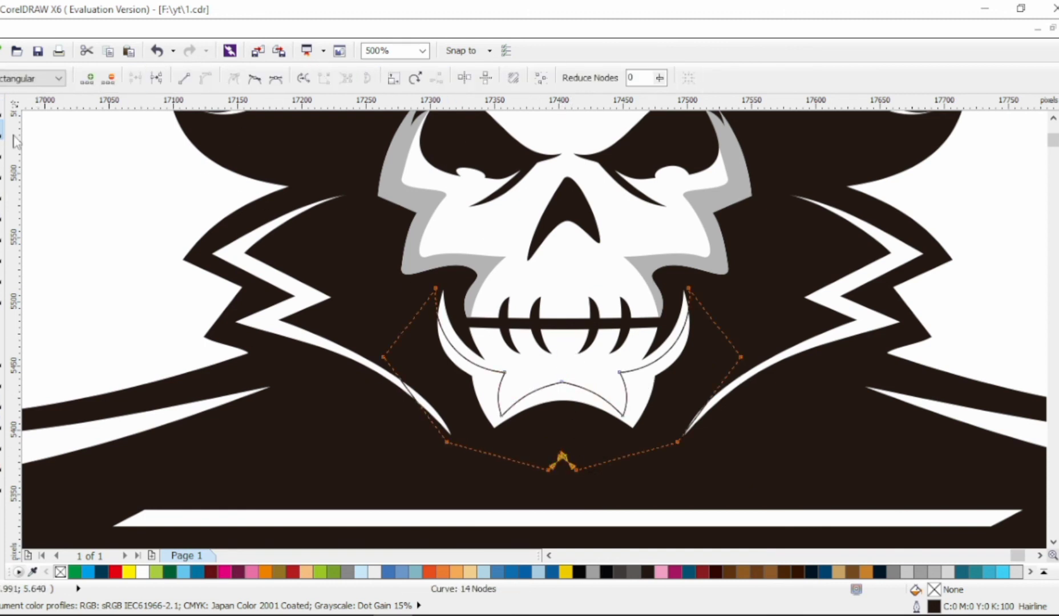
- Use the jaw guide path to cut an edge shadow from the lower jaw, fill it grey and delete the guide
left_click(2, 109)
left_click(568, 384, "shift")
left_click(494, 78)
left_click(935, 572)
left_click(631, 377)
key("Delete")
scroll(630, 377, "down", 2)
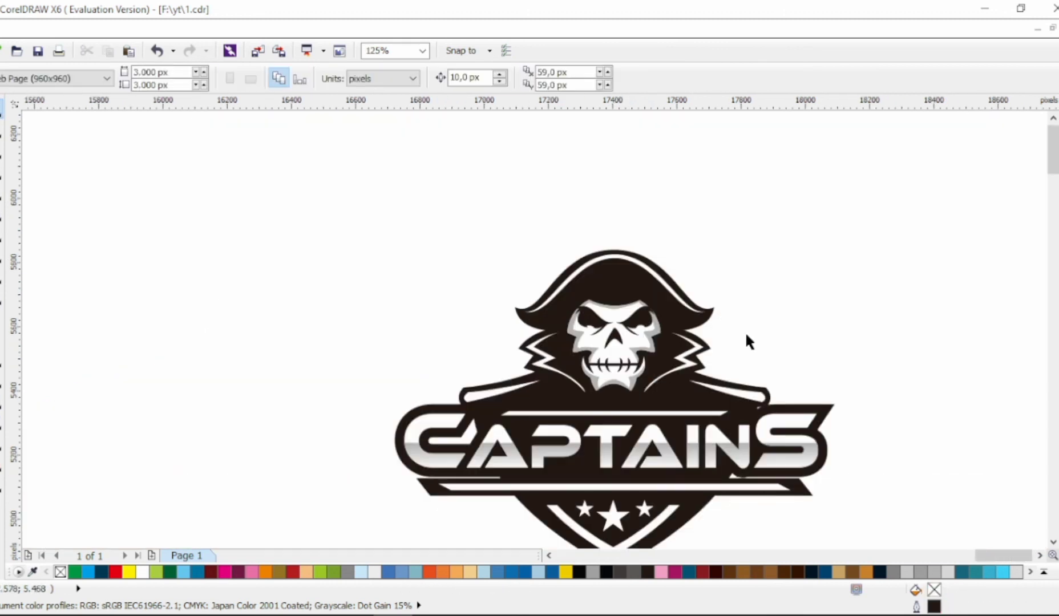
scroll(746, 335, "right", 4)
scroll(769, 346, "down", 2)
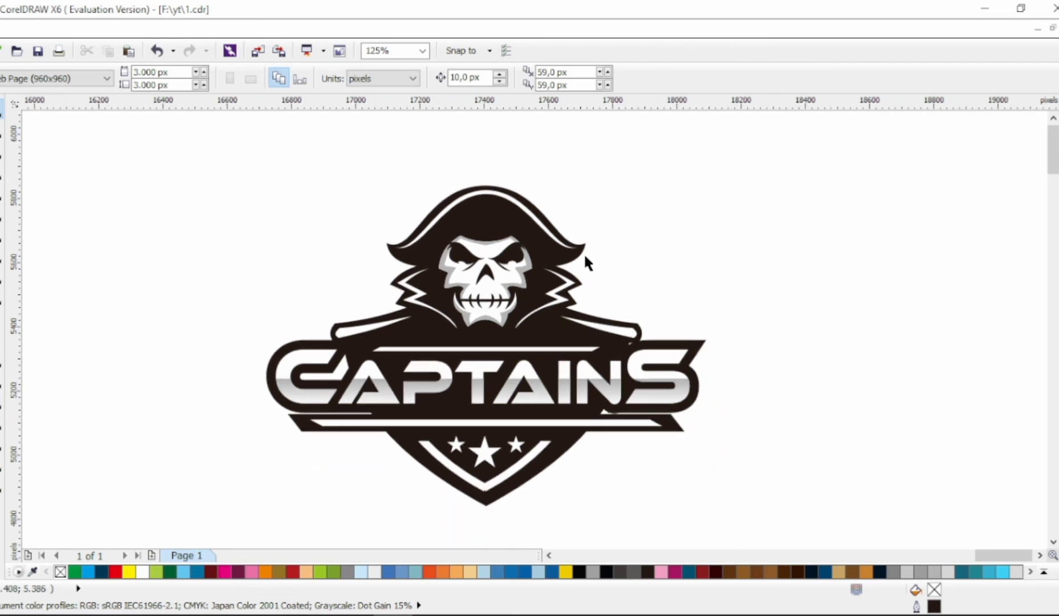
- Draw a guide path along the left arm of the shield's white chevron to its tip and curve it to follow the arm
key("F10")
scroll(484, 476, "up", 4)
double_click(221, 282)
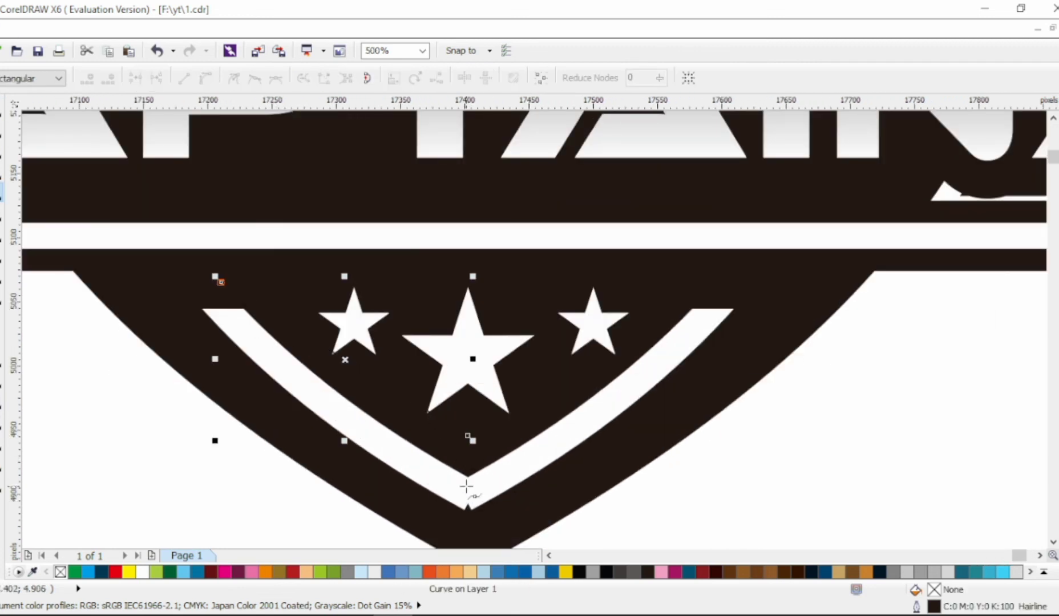
left_click(468, 487)
key("F10")
double_click(468, 436)
key("ctrl+a")
left_click(205, 78)
left_click_drag(335, 388, 331, 407)
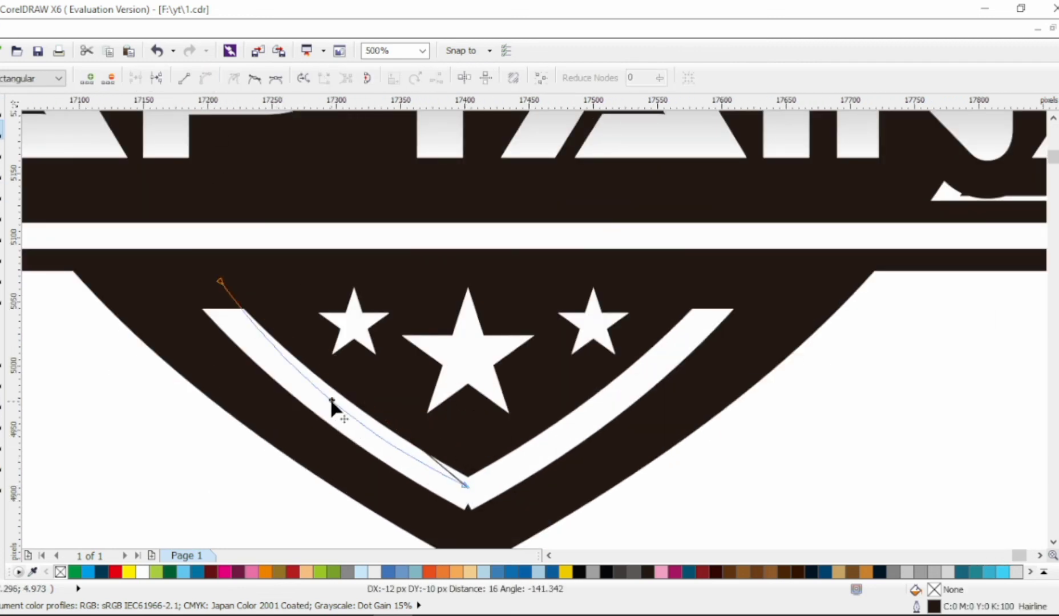
- Convert the guide path's thickened outline into a filled strip and taper its upper end to a point
key("space")
left_click(710, 77)
left_click(682, 165)
left_click(710, 78)
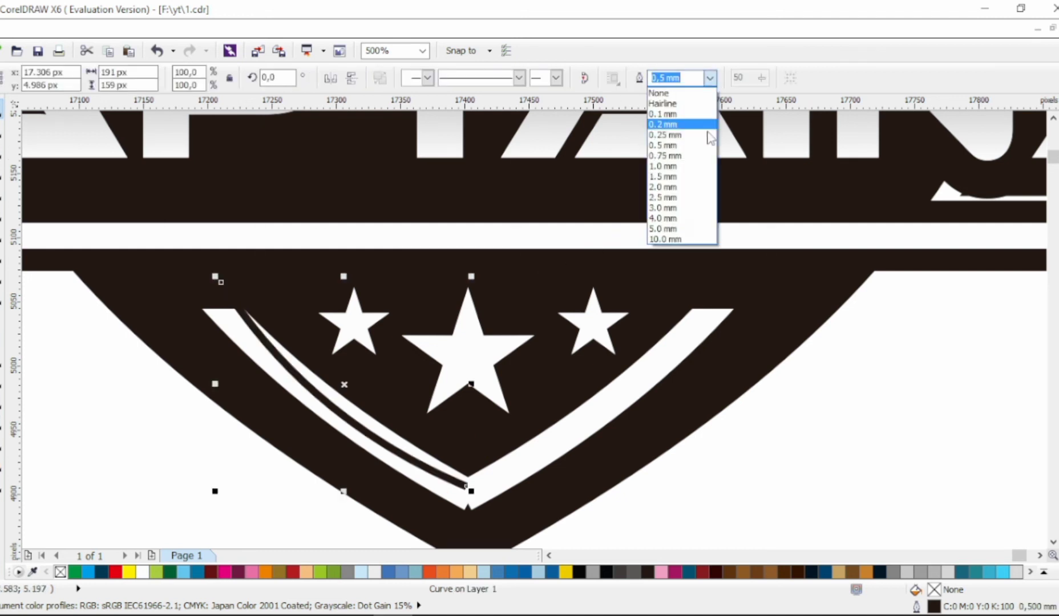
left_click(676, 162)
key("F10")
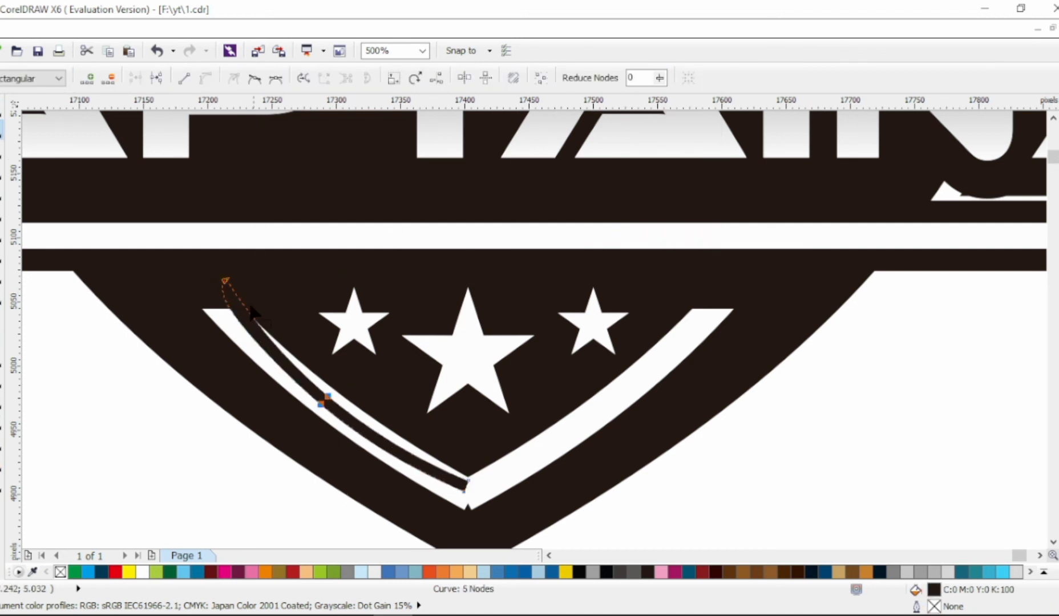
left_click_drag(253, 312, 268, 400)
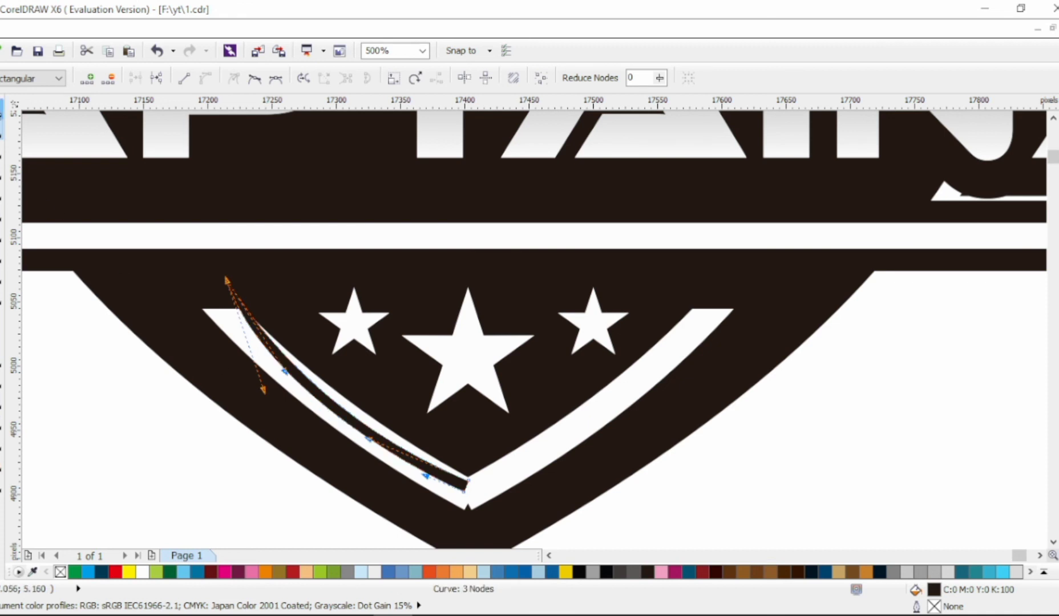
- Mirror a copy of the tapered strip onto the chevron's right arm and weld the two strips at the centre
key("space")
left_click(330, 78)
left_click(507, 432)
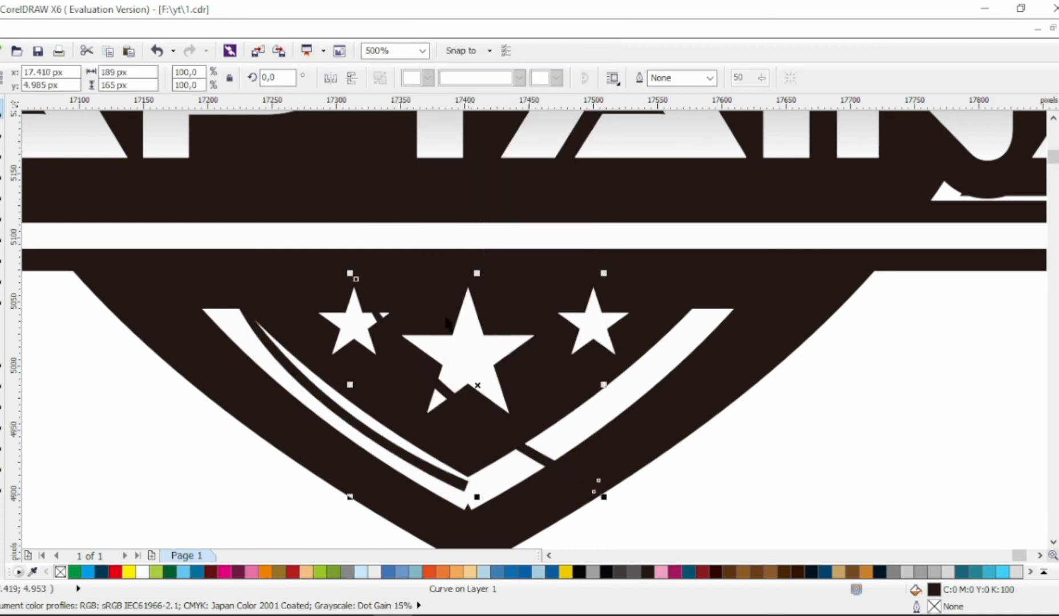
left_click(330, 78)
left_click_drag(469, 432, 573, 433)
left_click(439, 474, "shift")
left_click(477, 77)
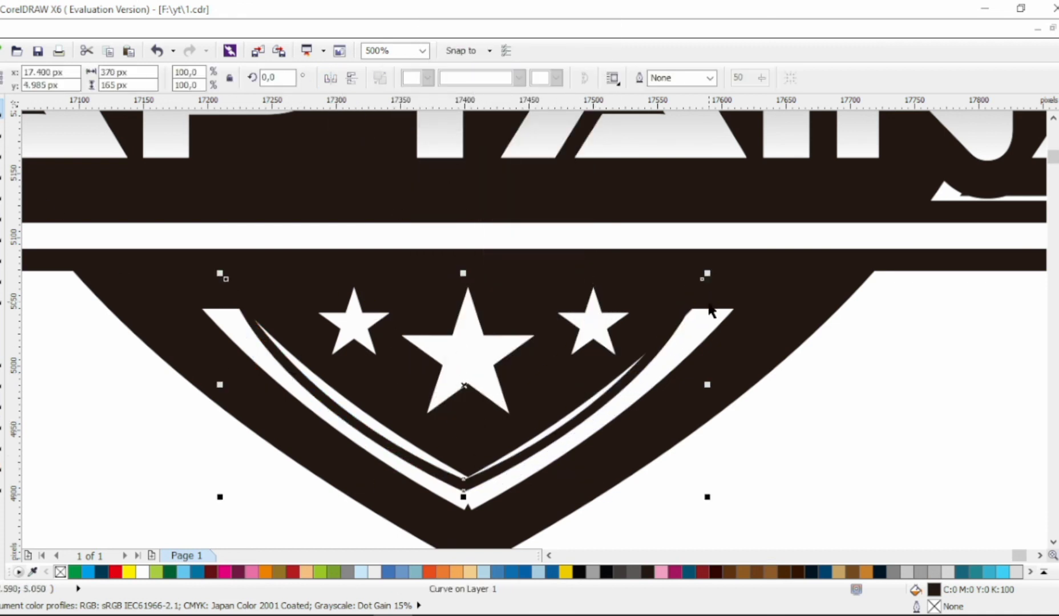
- Centre the welded strip horizontally with the white chevron and trim the chevron with it to split its arms lengthwise
left_click(710, 314, "shift")
key("c")
left_click(500, 79)
left_click(659, 348)
key("Escape")
scroll(611, 339, "down", 3)
scroll(630, 290, "up", 2)
scroll(630, 290, "down", 1)
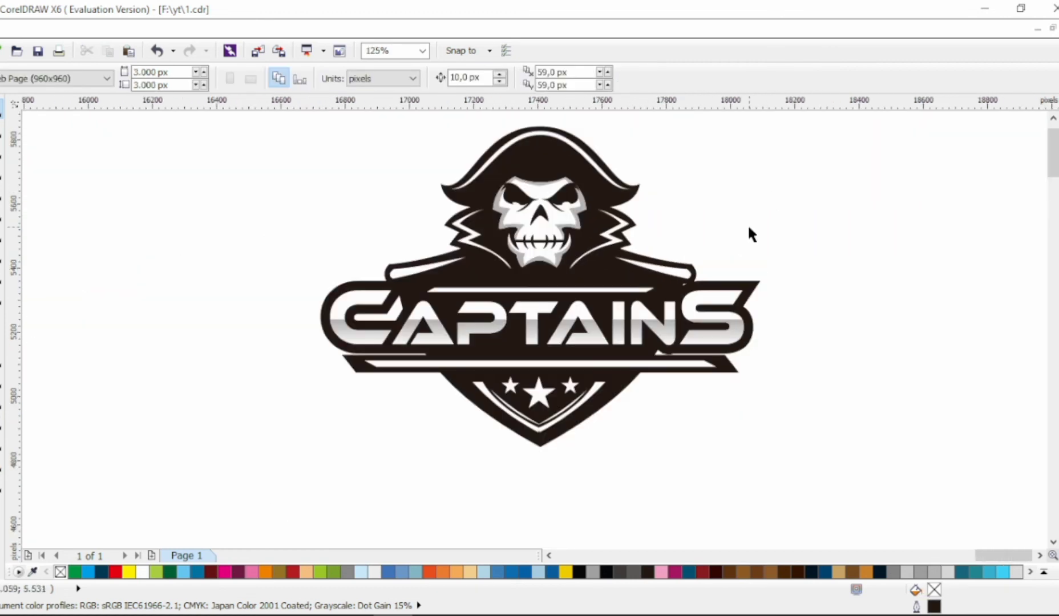
scroll(759, 223, "up", 1)
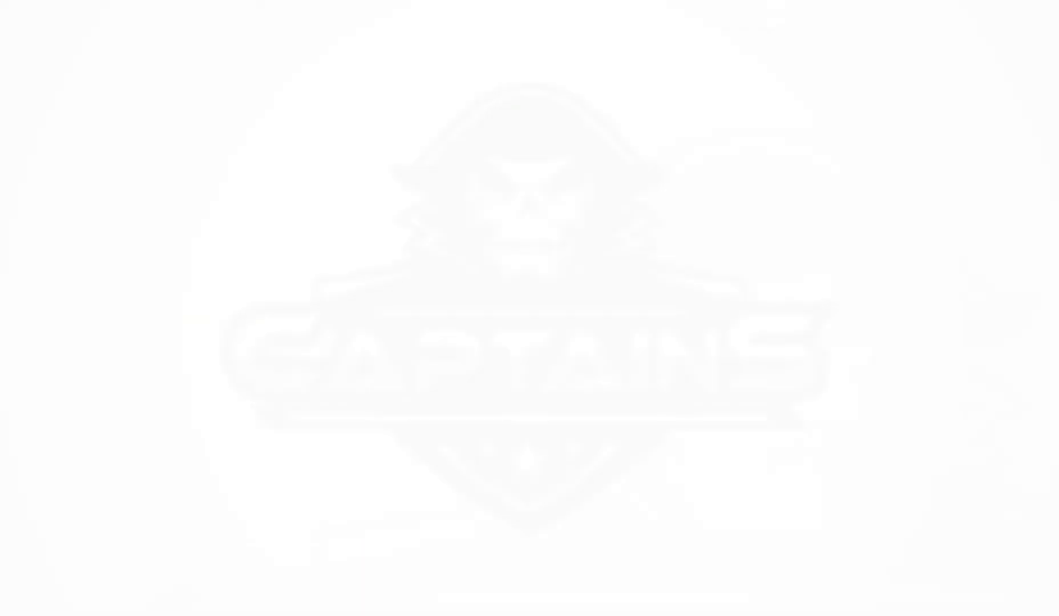